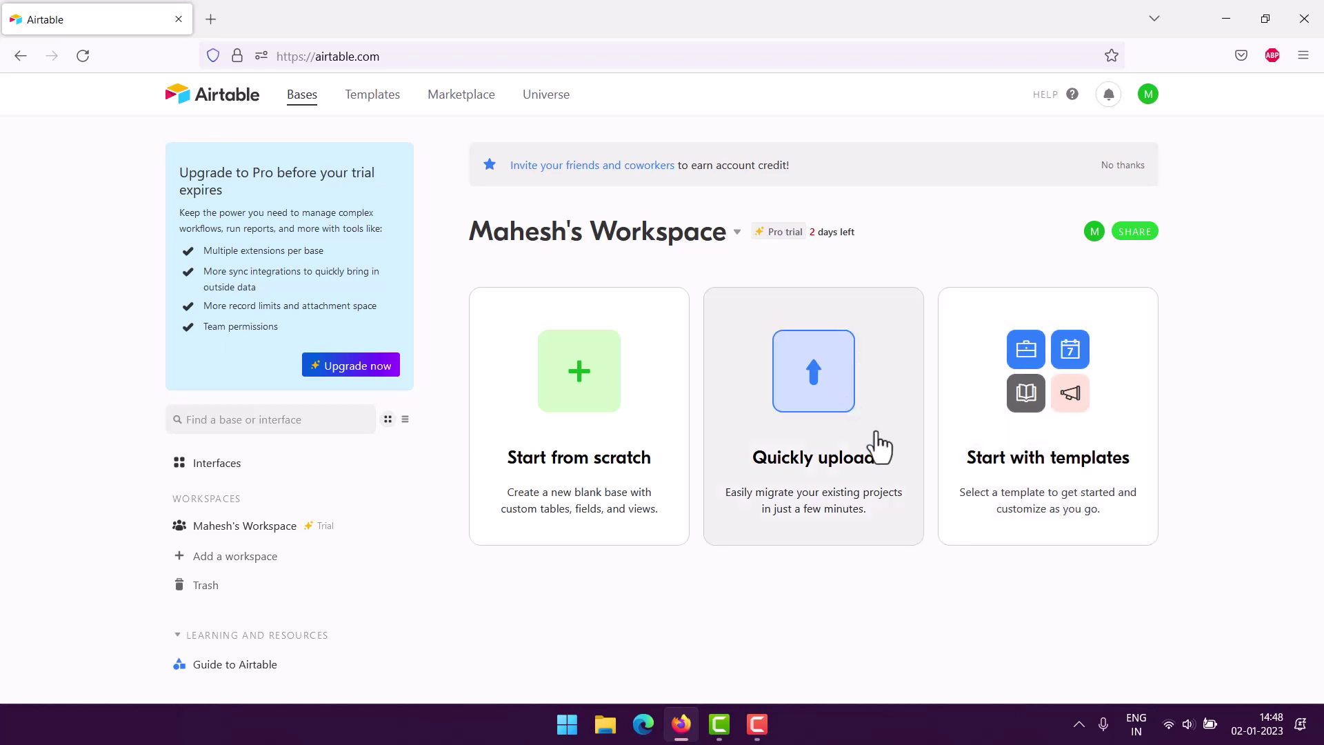
# Start a new Untitled Base from scratch, with a starter Table 1
pyautogui.click(576, 449)
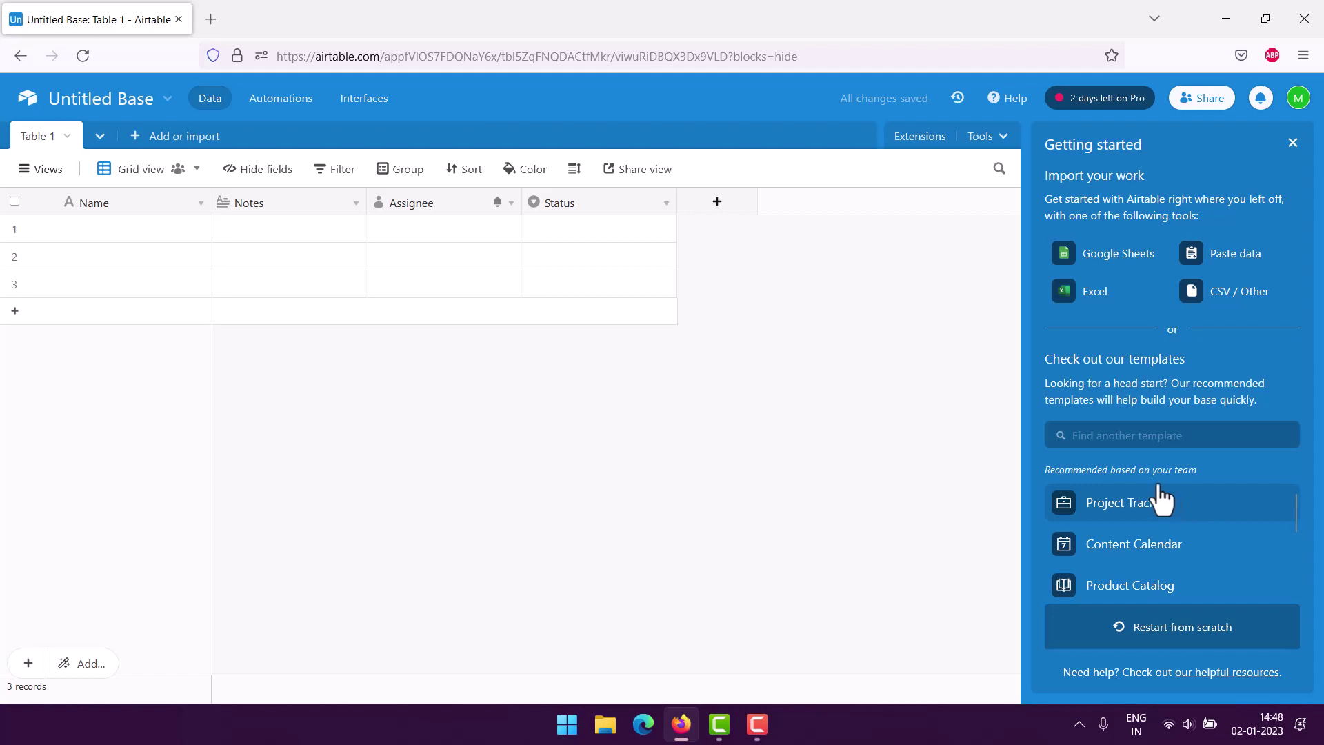
# Delete the Status, Assignee and Notes fields from Table 1
pyautogui.click(667, 207)
pyautogui.scroll(-1, 663, 386)
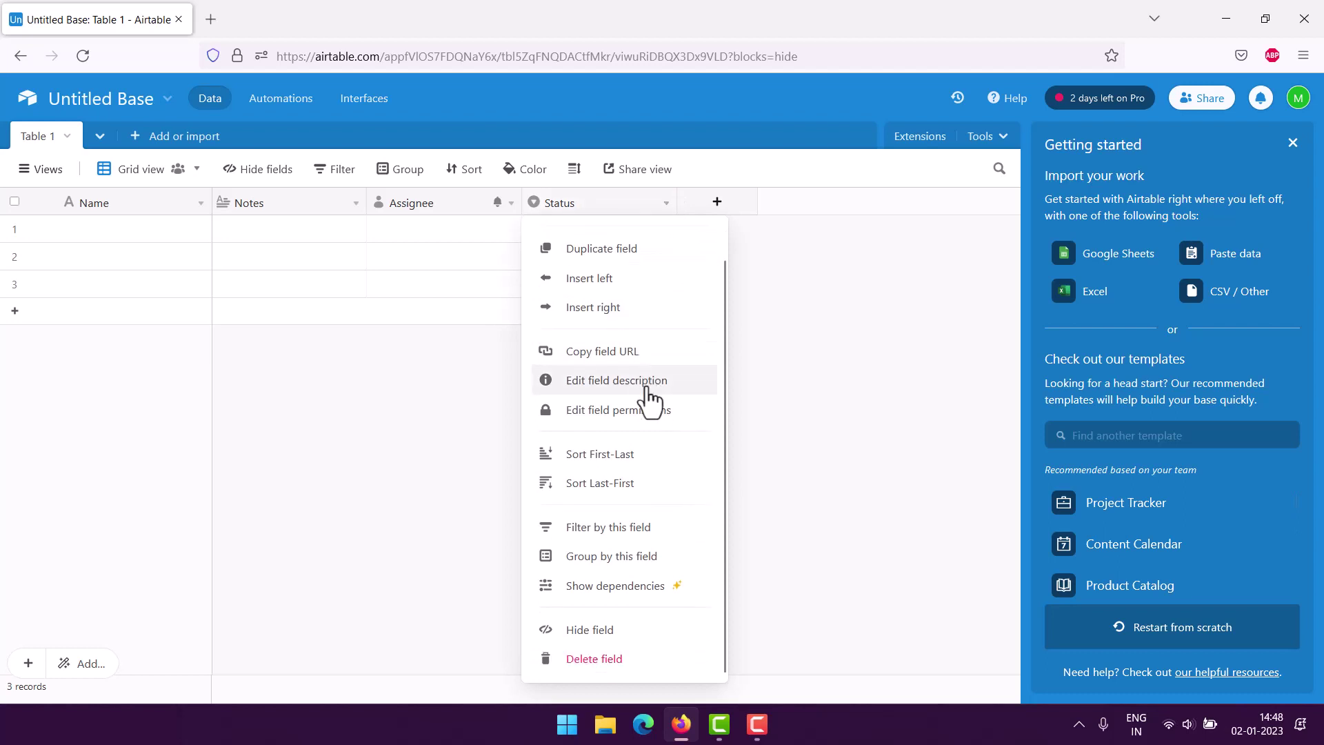
pyautogui.click(617, 660)
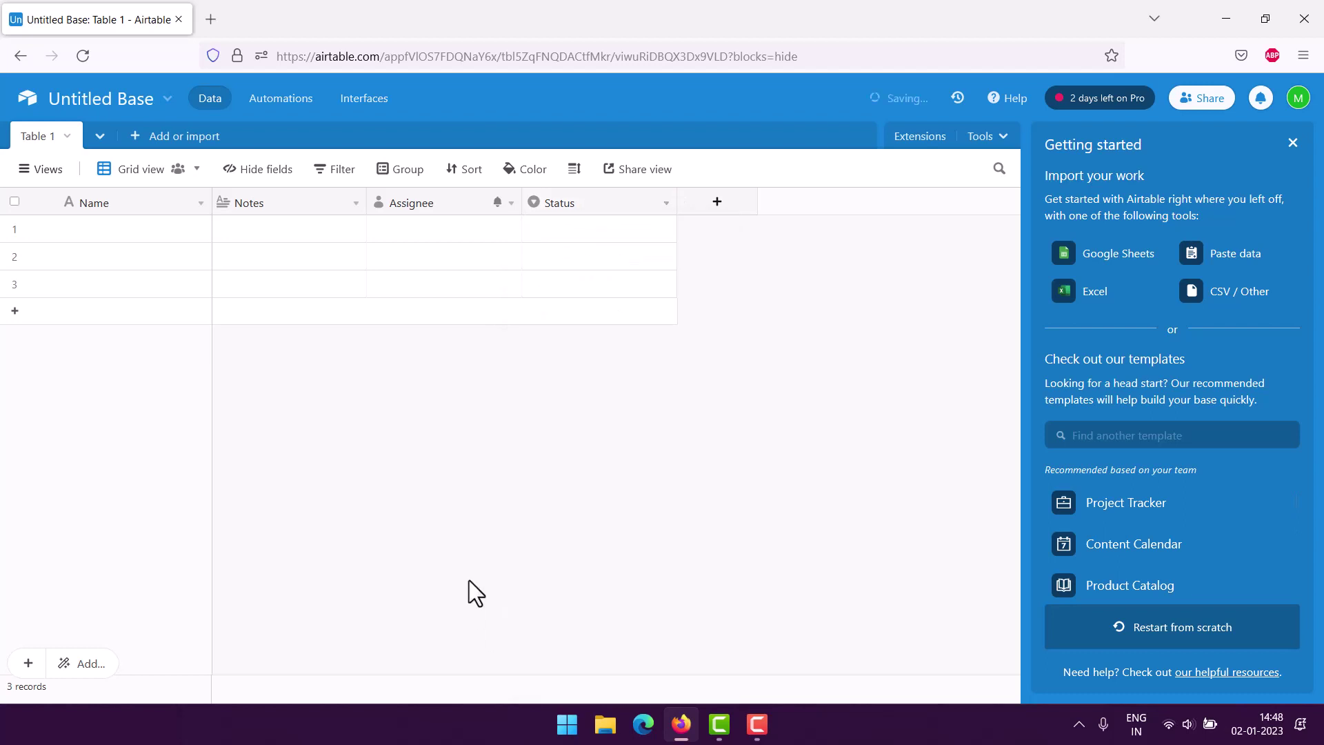
pyautogui.click(510, 204)
pyautogui.scroll(-1, 476, 545)
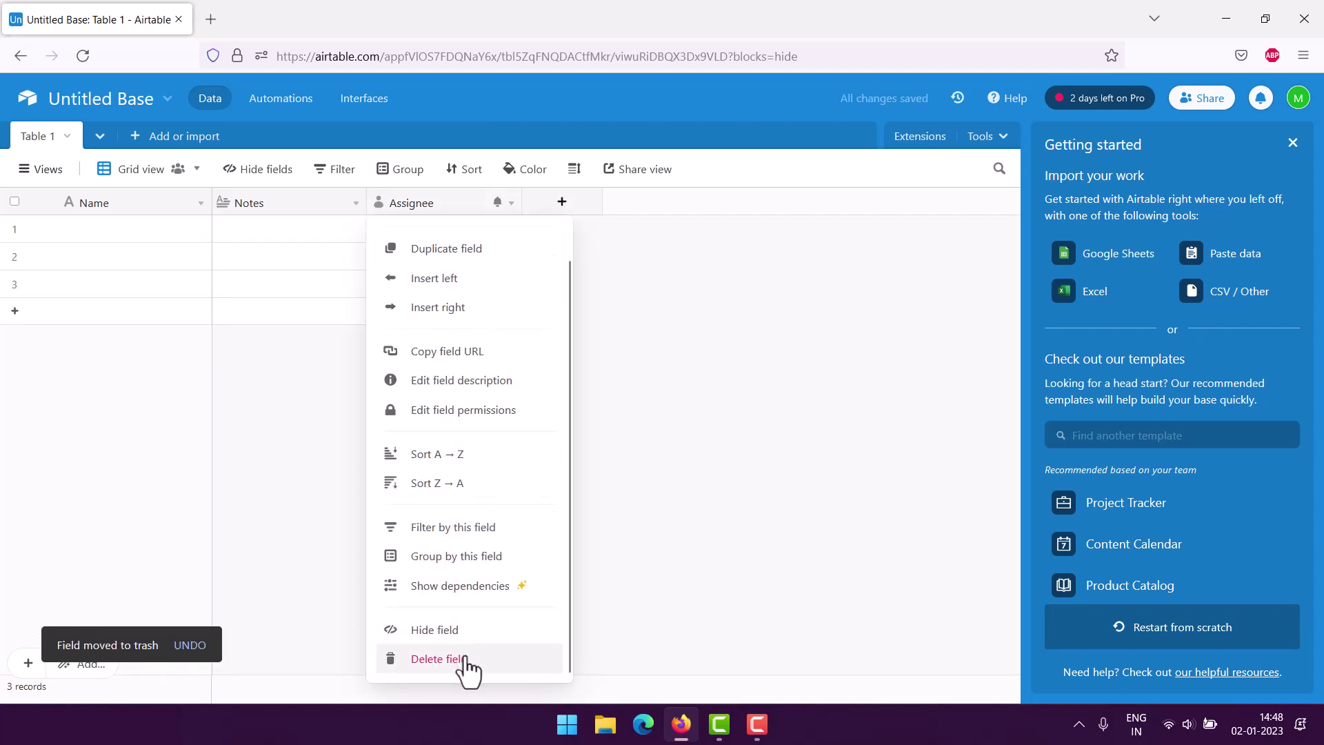
pyautogui.click(469, 661)
pyautogui.click(355, 203)
pyautogui.scroll(-1, 314, 552)
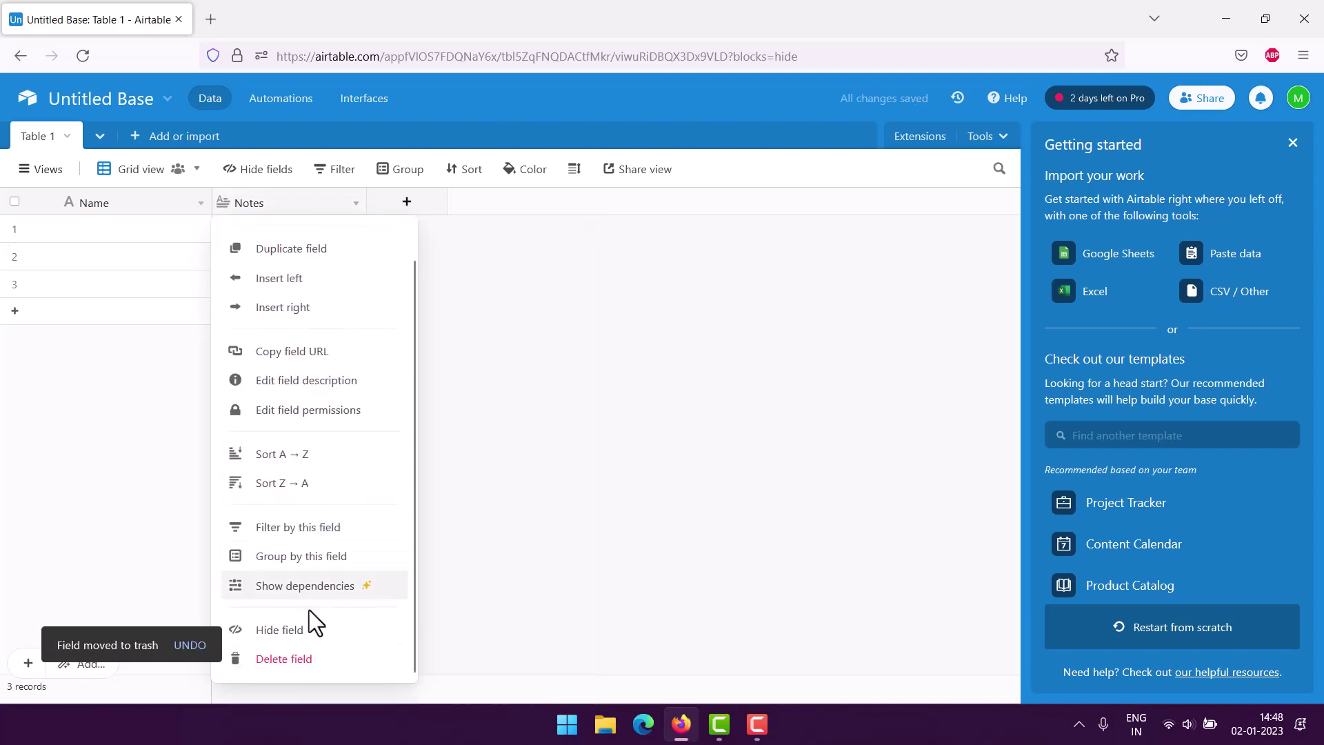
pyautogui.click(314, 660)
# Rename the Name field to No, make it Autonumber, and narrow its column
pyautogui.click(201, 203)
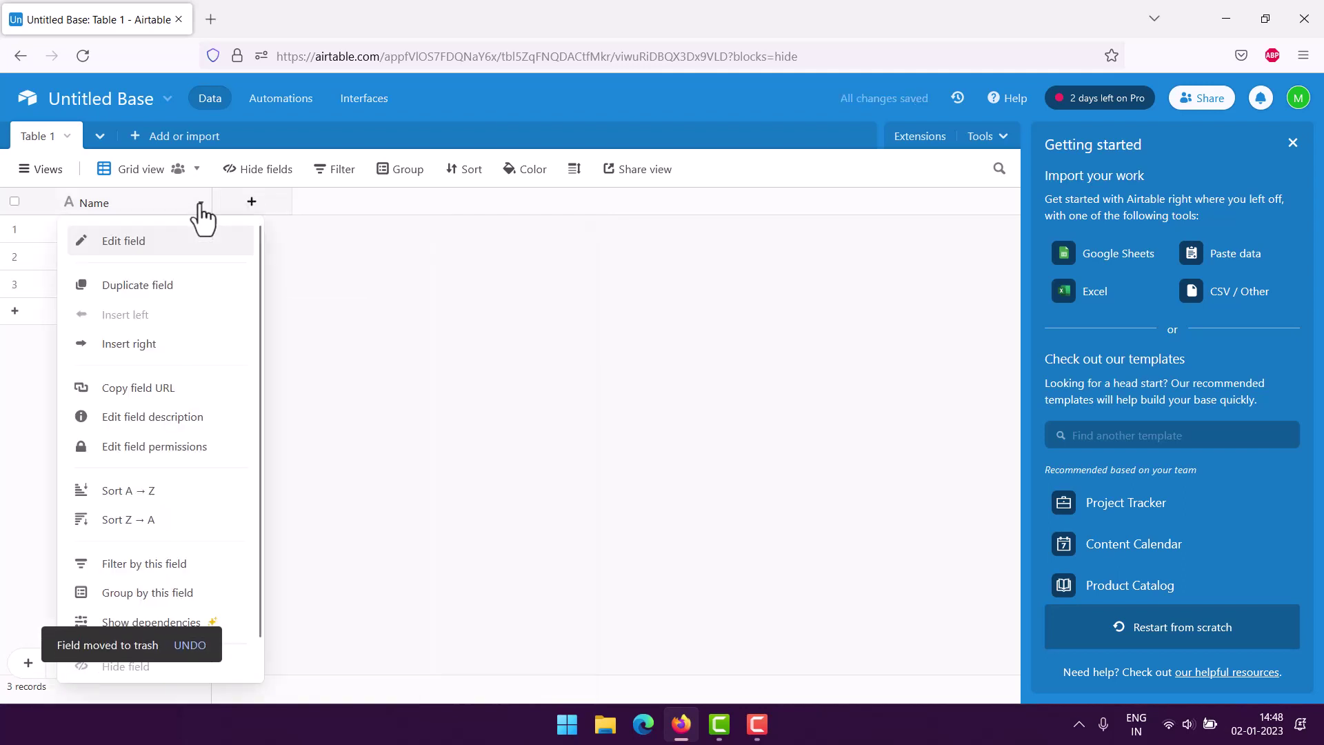
pyautogui.click(148, 241)
pyautogui.moveTo(204, 250); pyautogui.dragTo(51, 254)
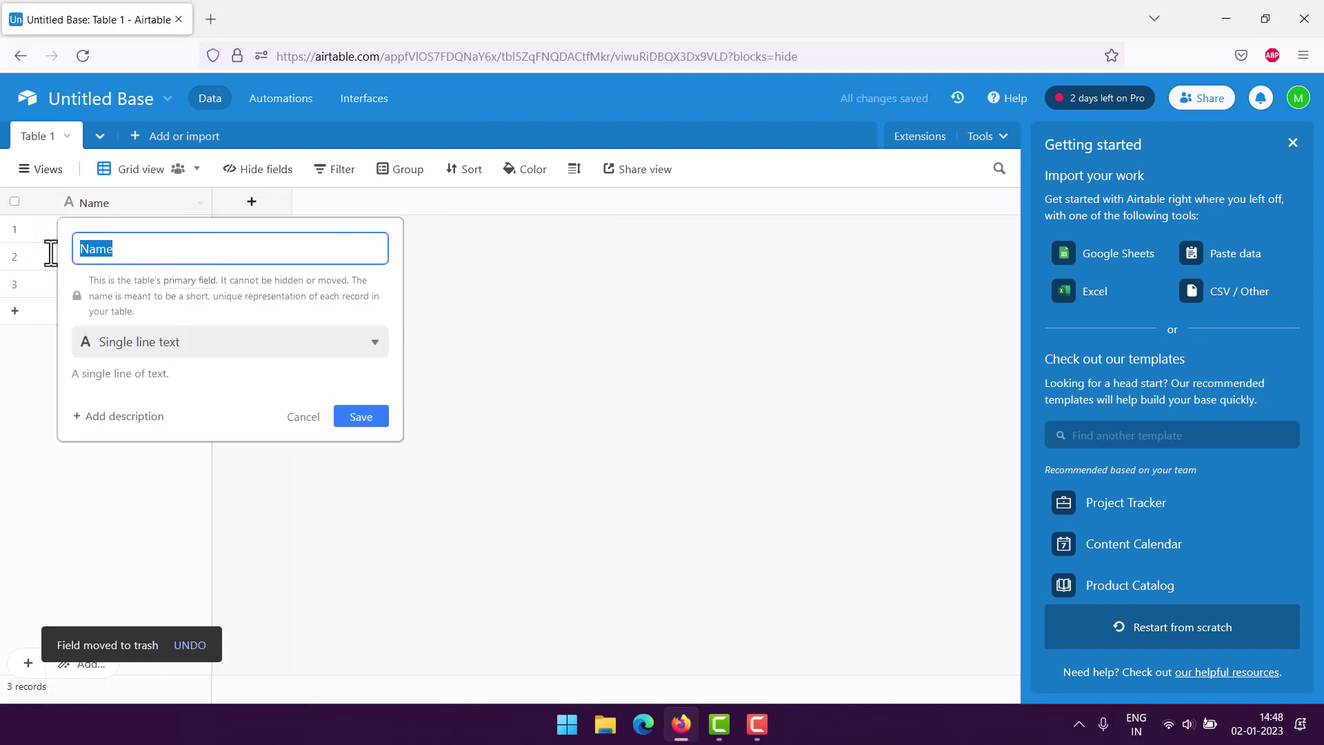
pyautogui.write('No')
pyautogui.click(171, 340)
pyautogui.scroll(-5, 207, 408)
pyautogui.click(180, 479)
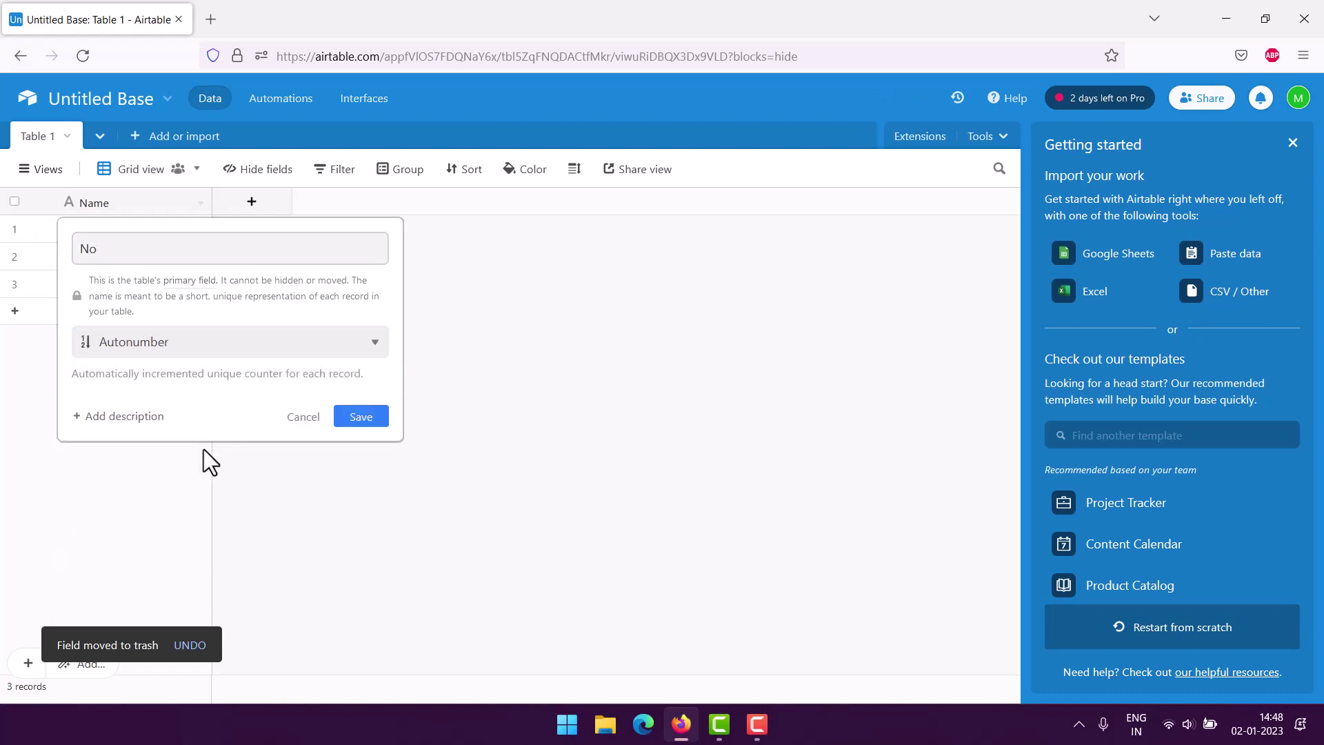
pyautogui.click(366, 418)
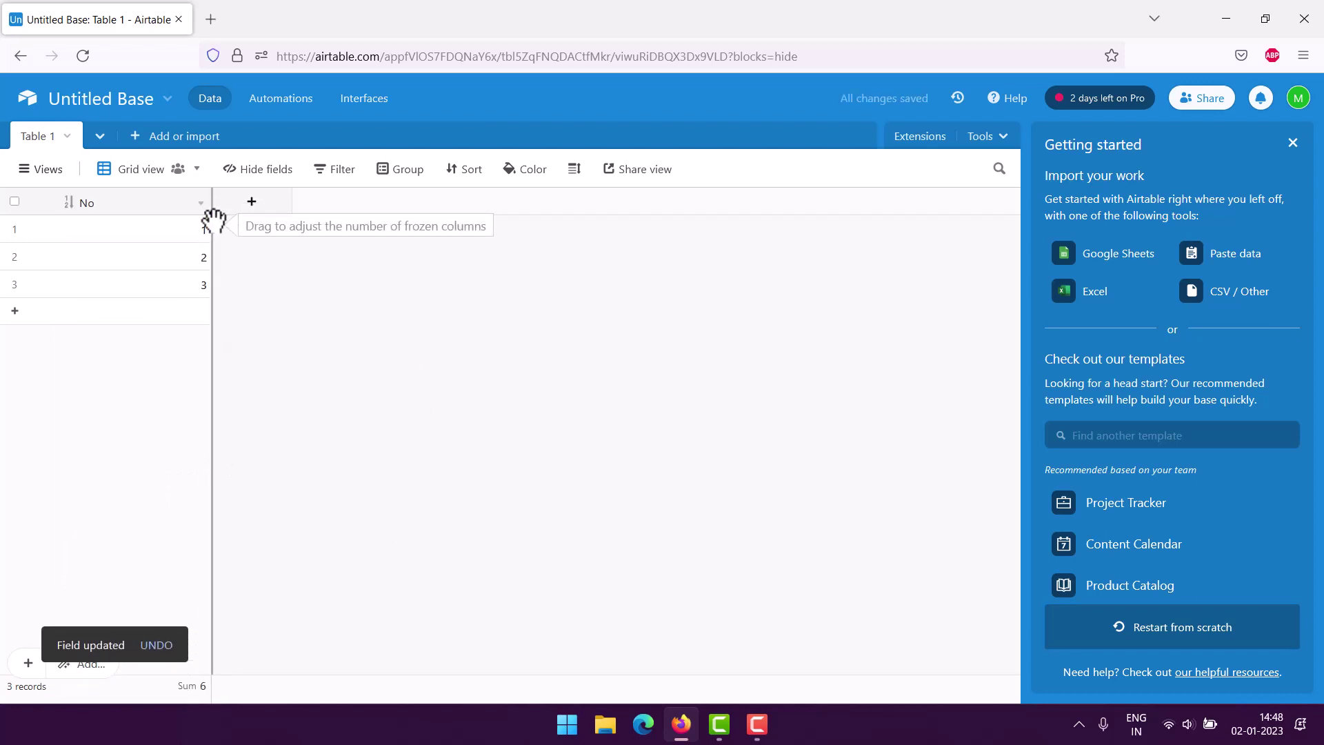
pyautogui.moveTo(212, 200); pyautogui.dragTo(110, 201)
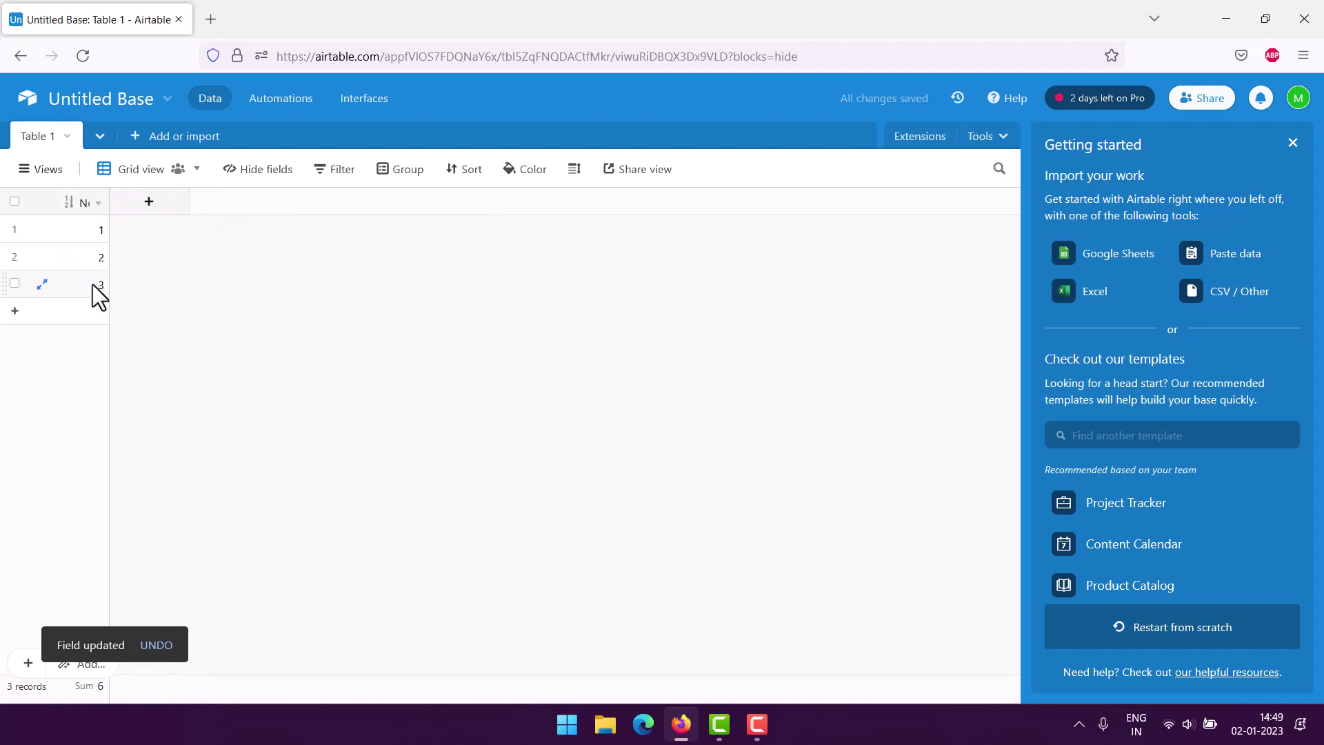
# Start a multiple-select Expenses field with the choices Salary, Bills and Rent
pyautogui.click(150, 202)
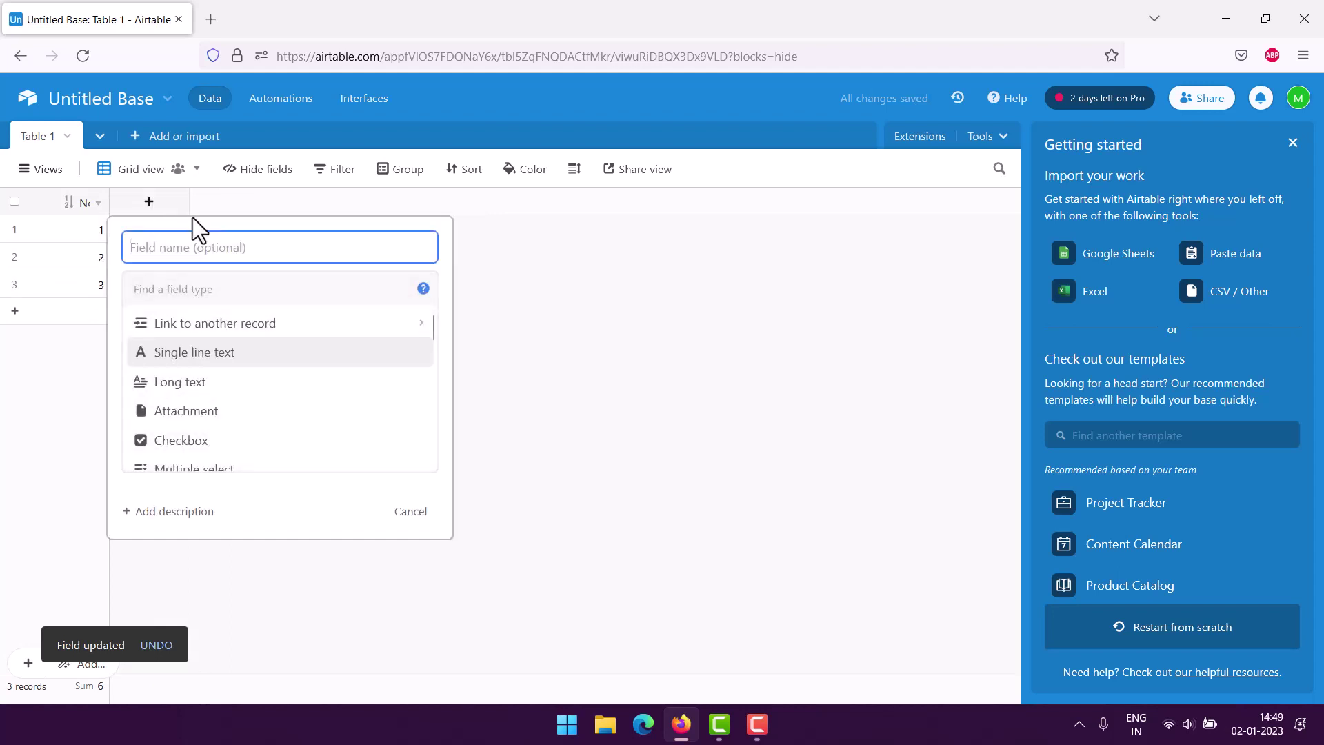
pyautogui.write('Expense')
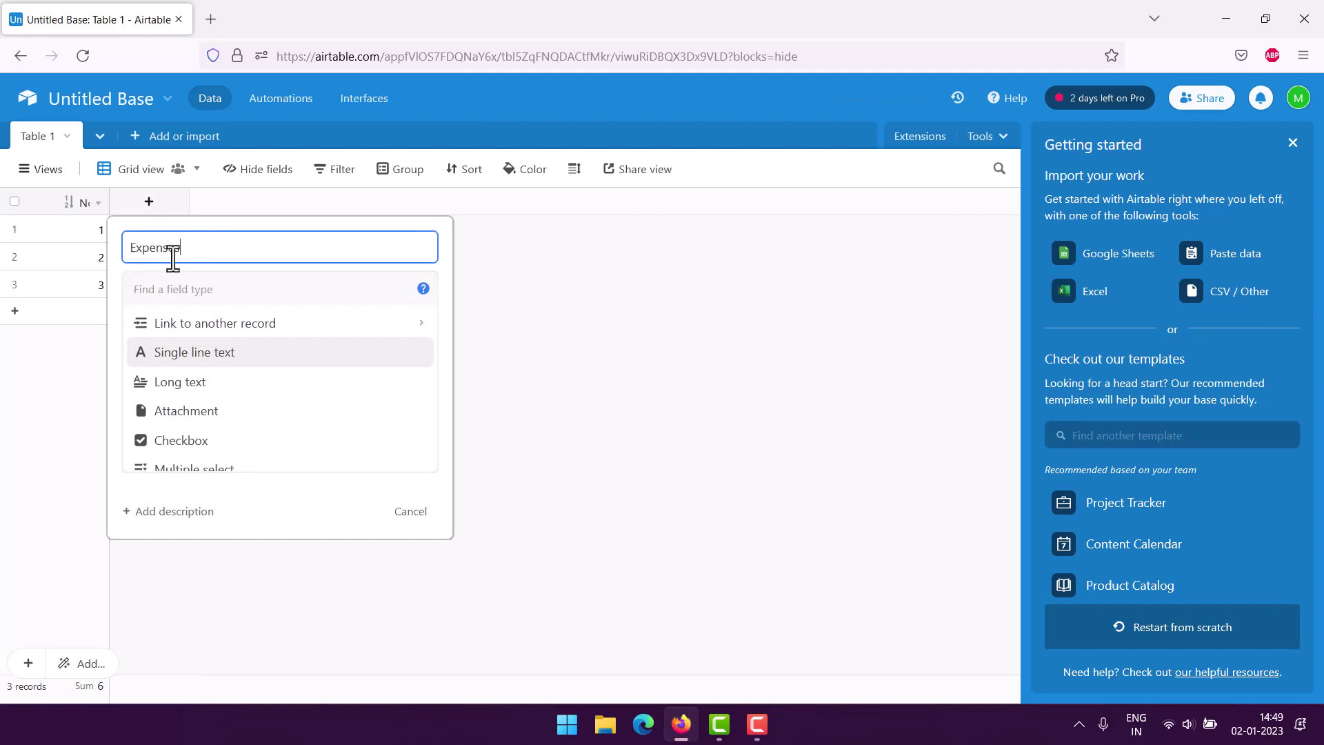
pyautogui.scroll(-5, 265, 407)
pyautogui.scroll(3, 260, 407)
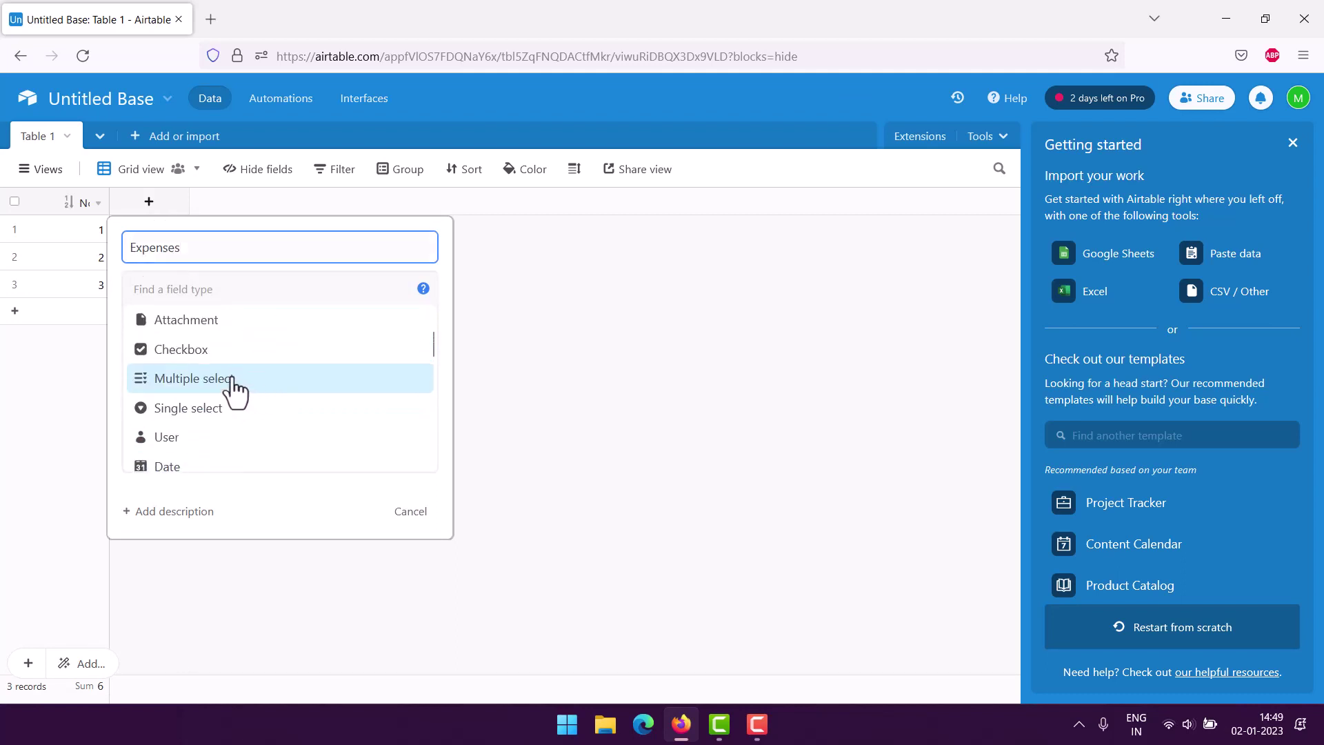
pyautogui.click(255, 396)
pyautogui.click(215, 431)
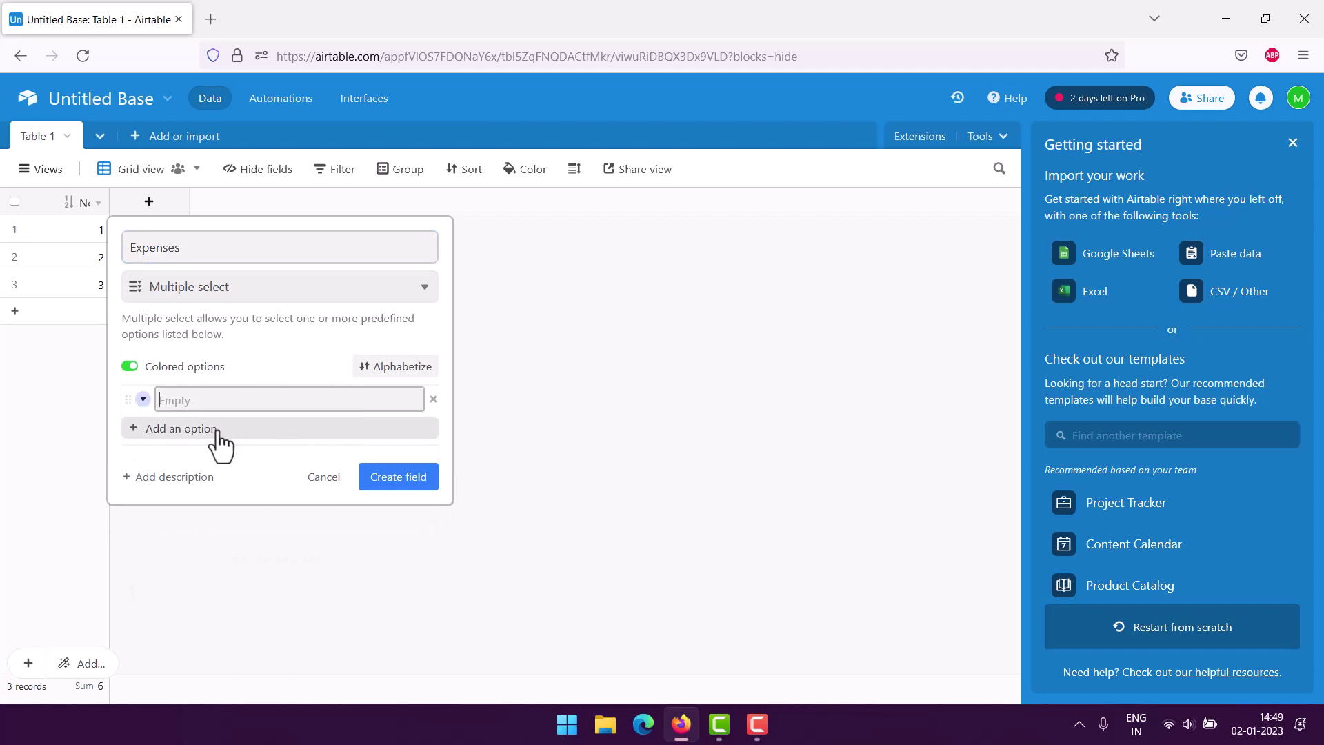
pyautogui.write('Salary')
pyautogui.click(229, 431)
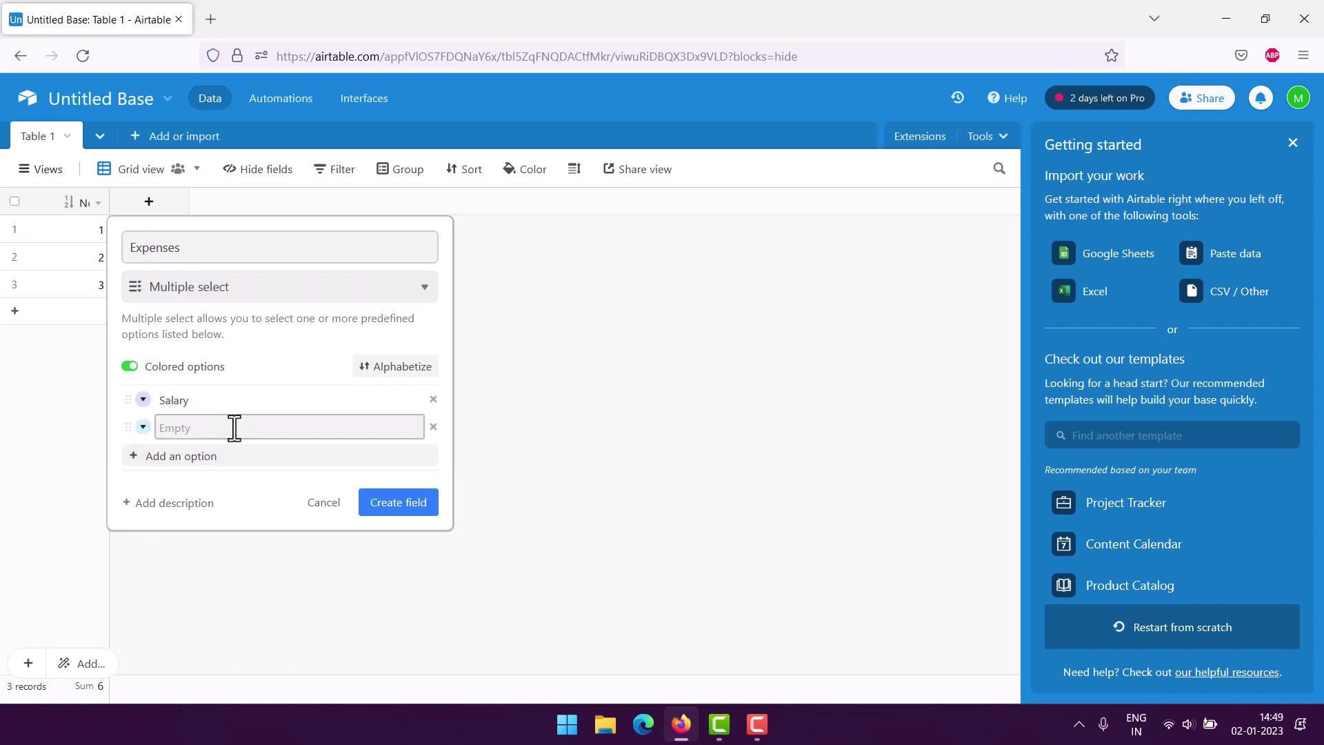
pyautogui.write('Bills')
pyautogui.click(242, 457)
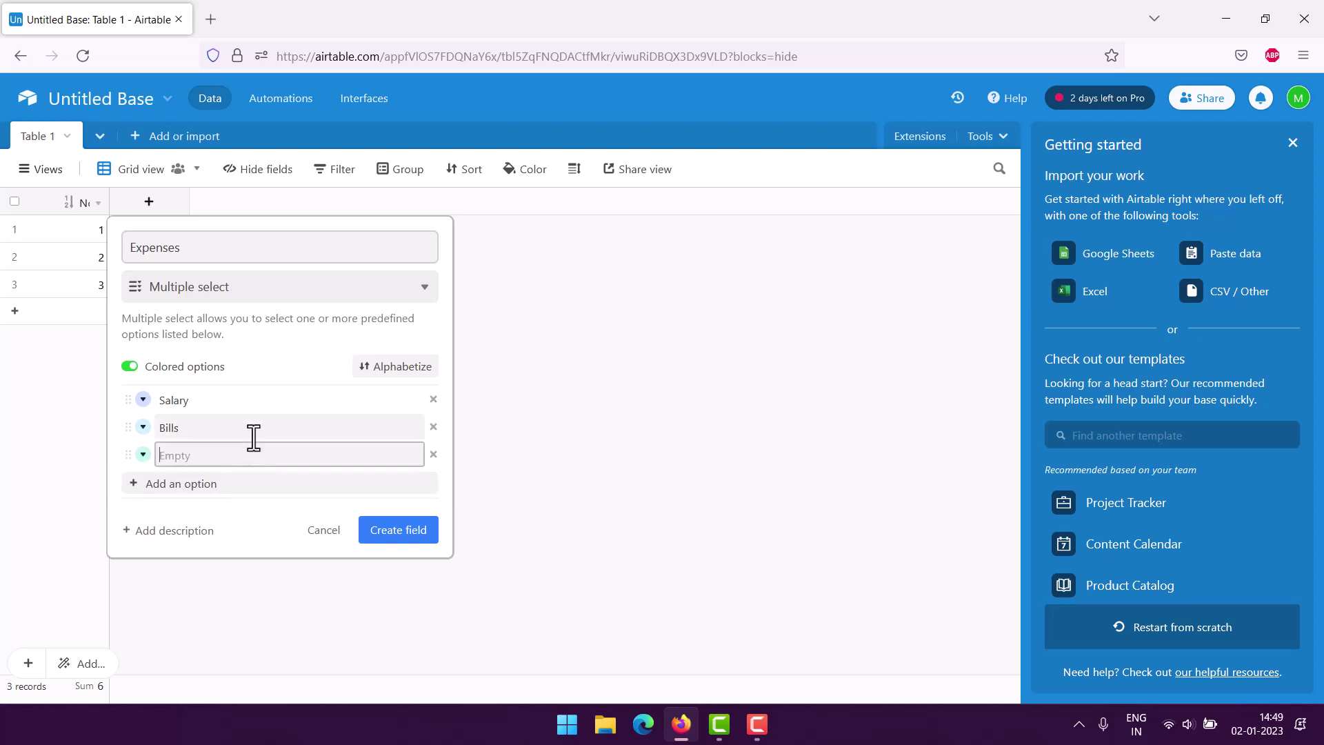
pyautogui.write('Rent')
# Add the choices Marketing, Sales, Fuel, Stationary and Insurance, then create the field
pyautogui.click(197, 484)
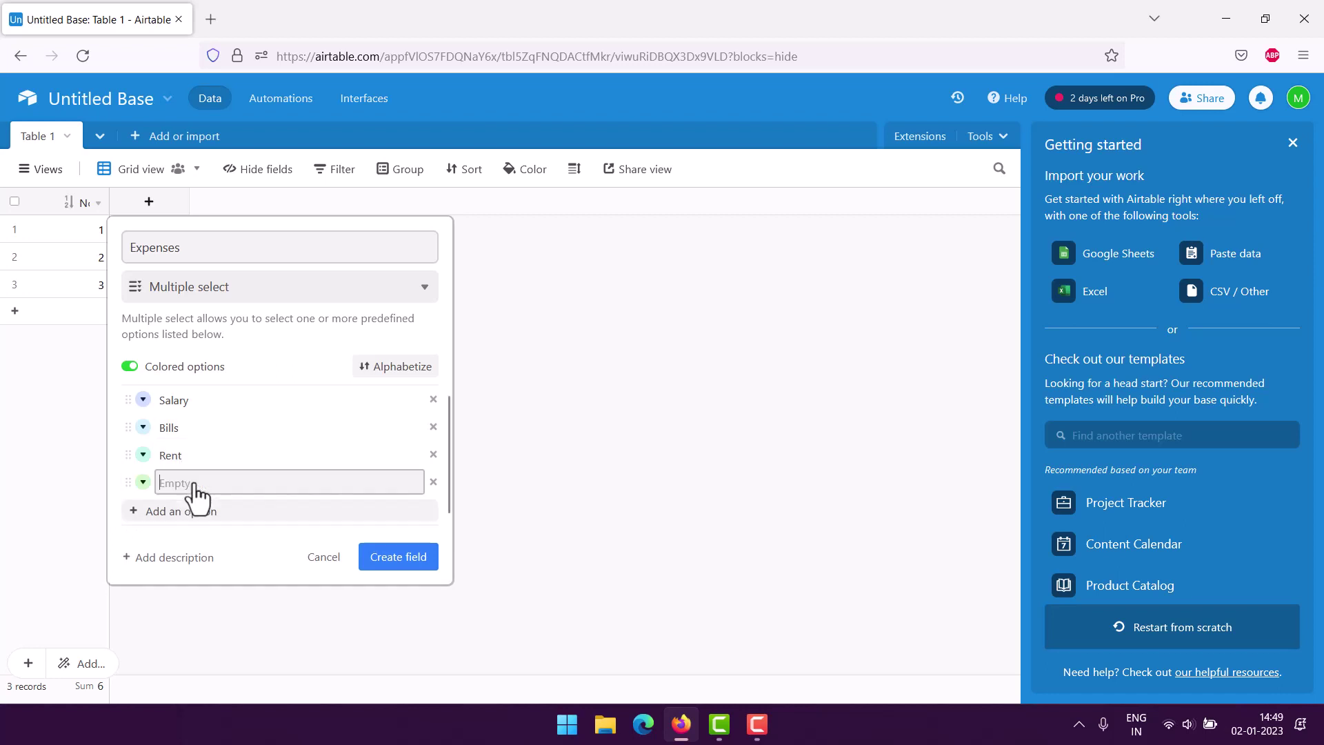
pyautogui.write('Marketing')
pyautogui.click(211, 511)
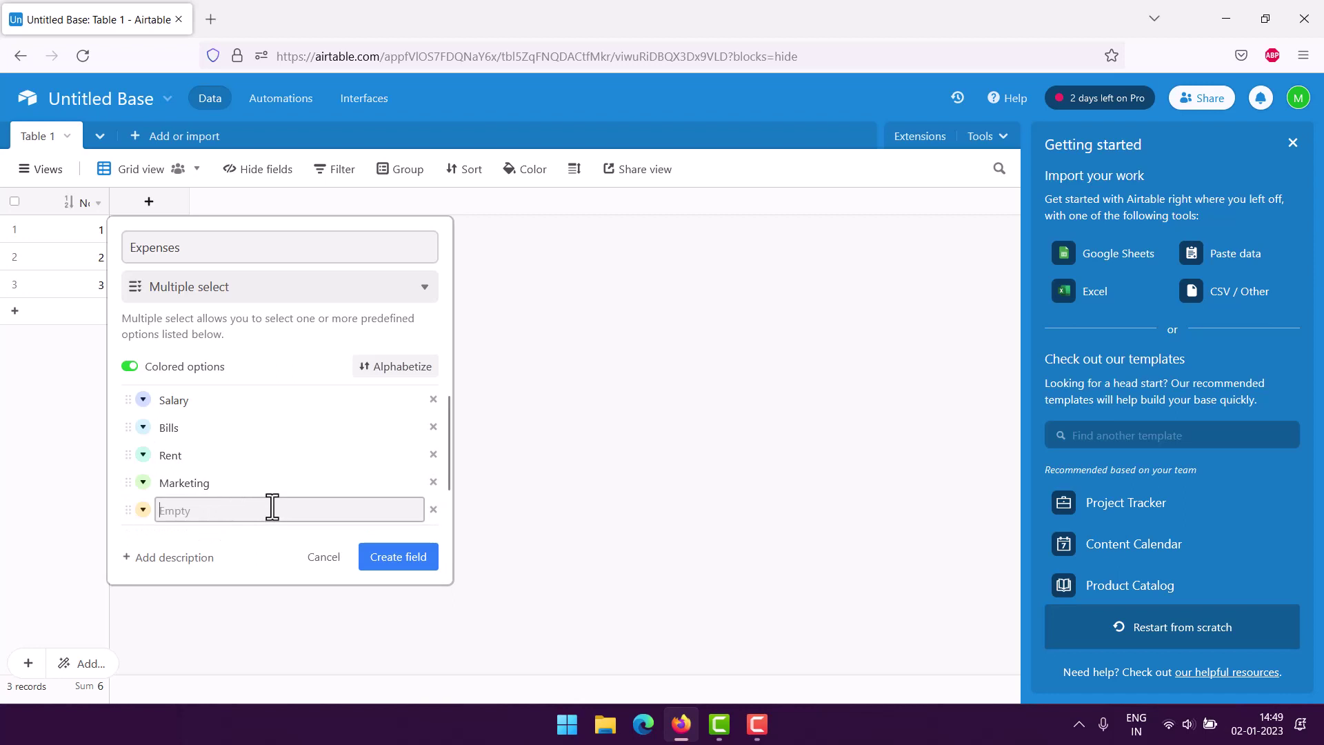
pyautogui.write('Sales')
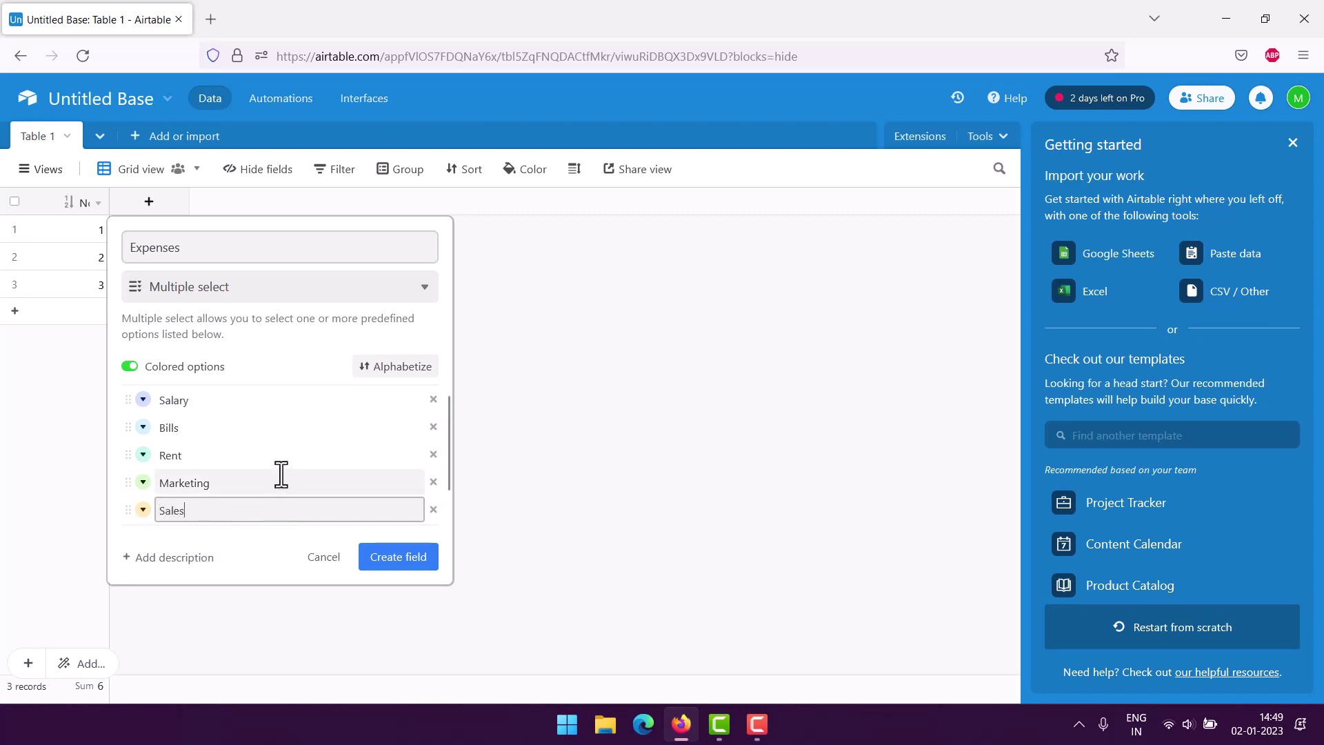
pyautogui.scroll(-1, 281, 474)
pyautogui.click(212, 530)
pyautogui.write('Fuel')
pyautogui.scroll(-1, 251, 508)
pyautogui.click(213, 516)
pyautogui.write('Stationary')
pyautogui.scroll(-1, 227, 508)
pyautogui.click(195, 511)
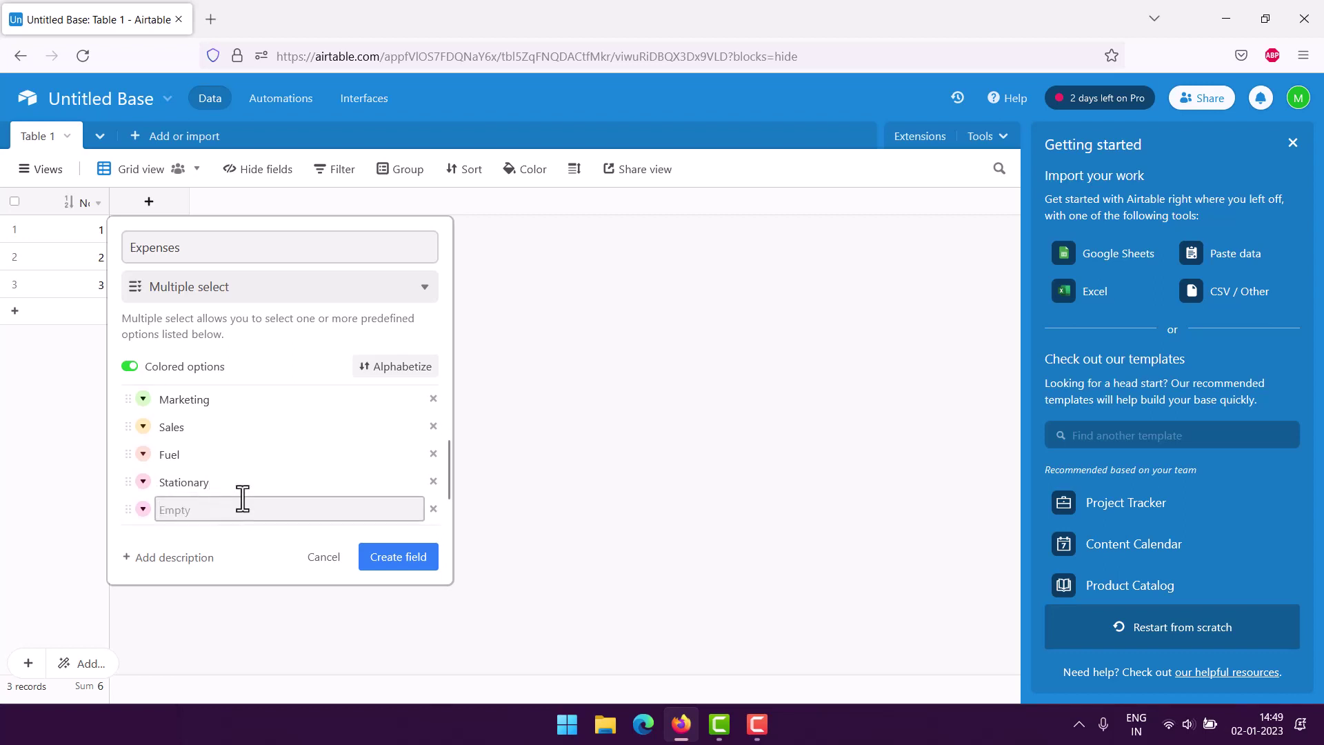
pyautogui.write('Insurance')
pyautogui.click(417, 560)
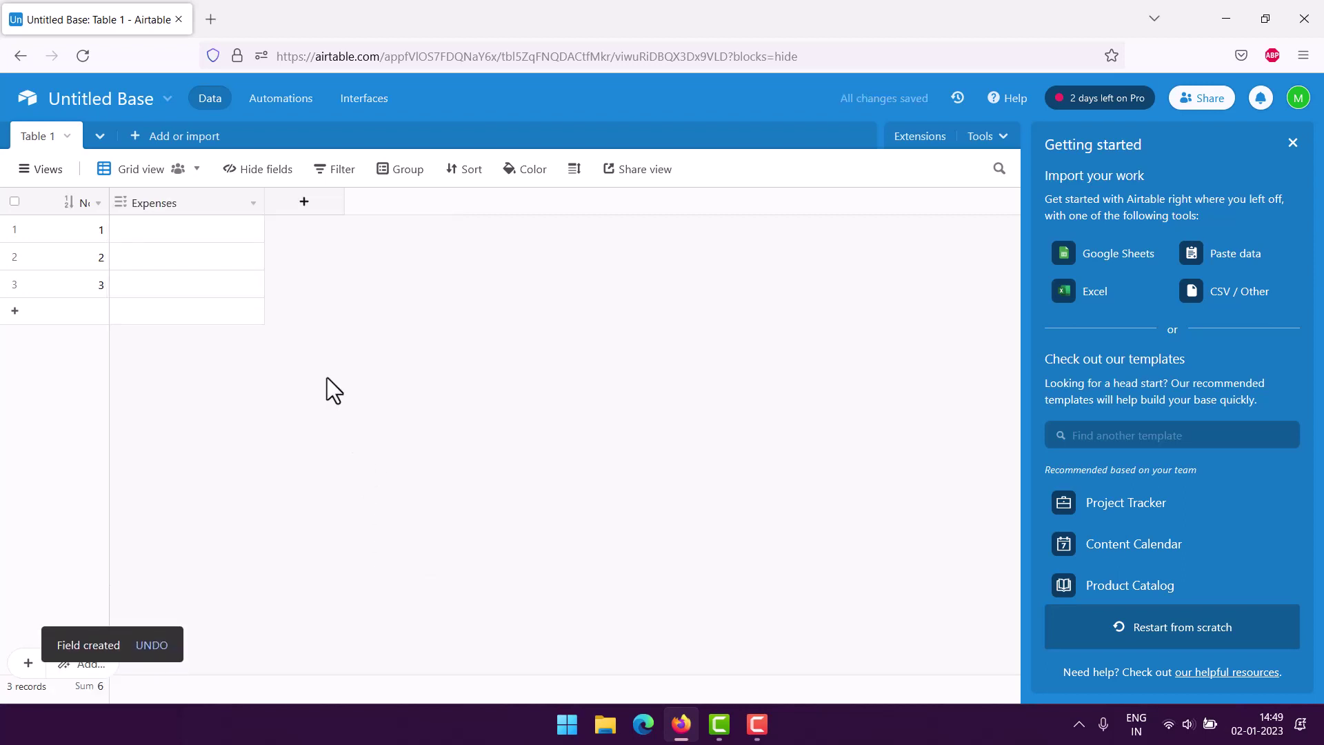
# Start a multiple-select Month field with the choices January, Feb, March and April
pyautogui.click(311, 208)
pyautogui.write('Month')
pyautogui.scroll(-3, 424, 375)
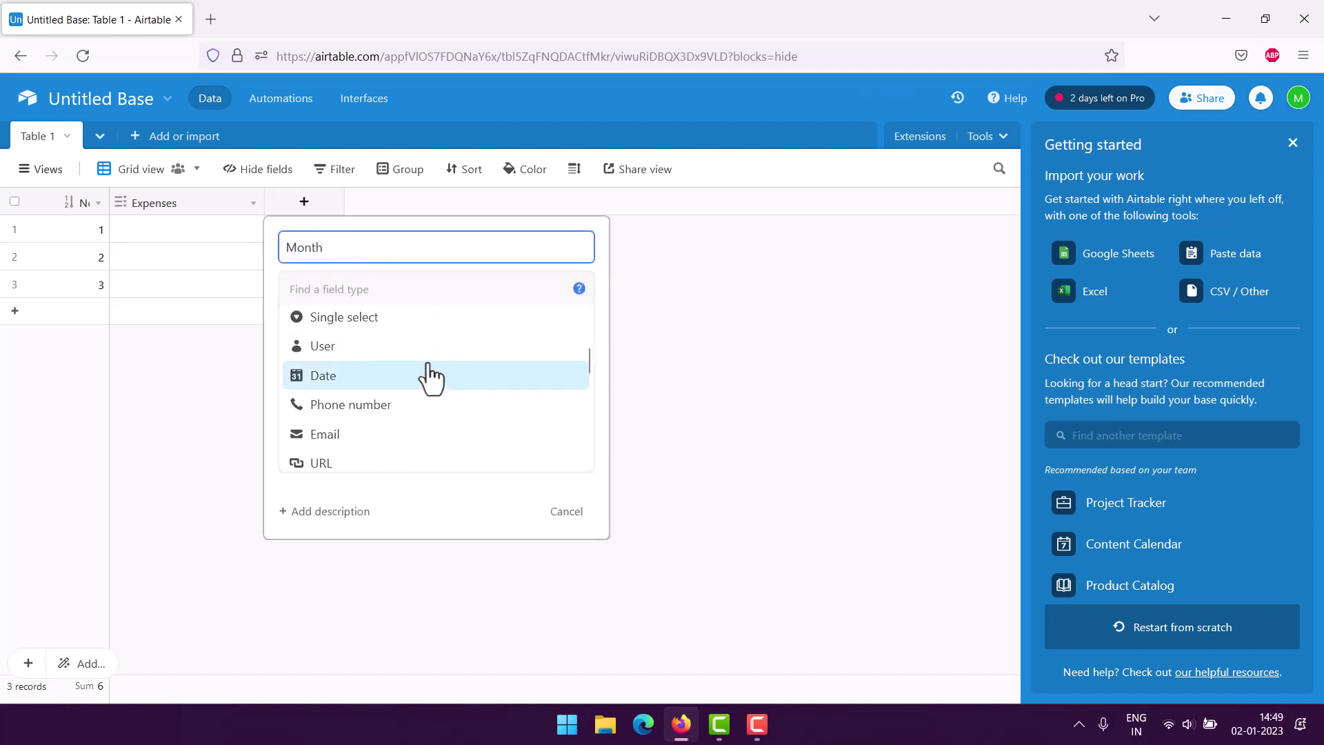
pyautogui.scroll(2, 384, 375)
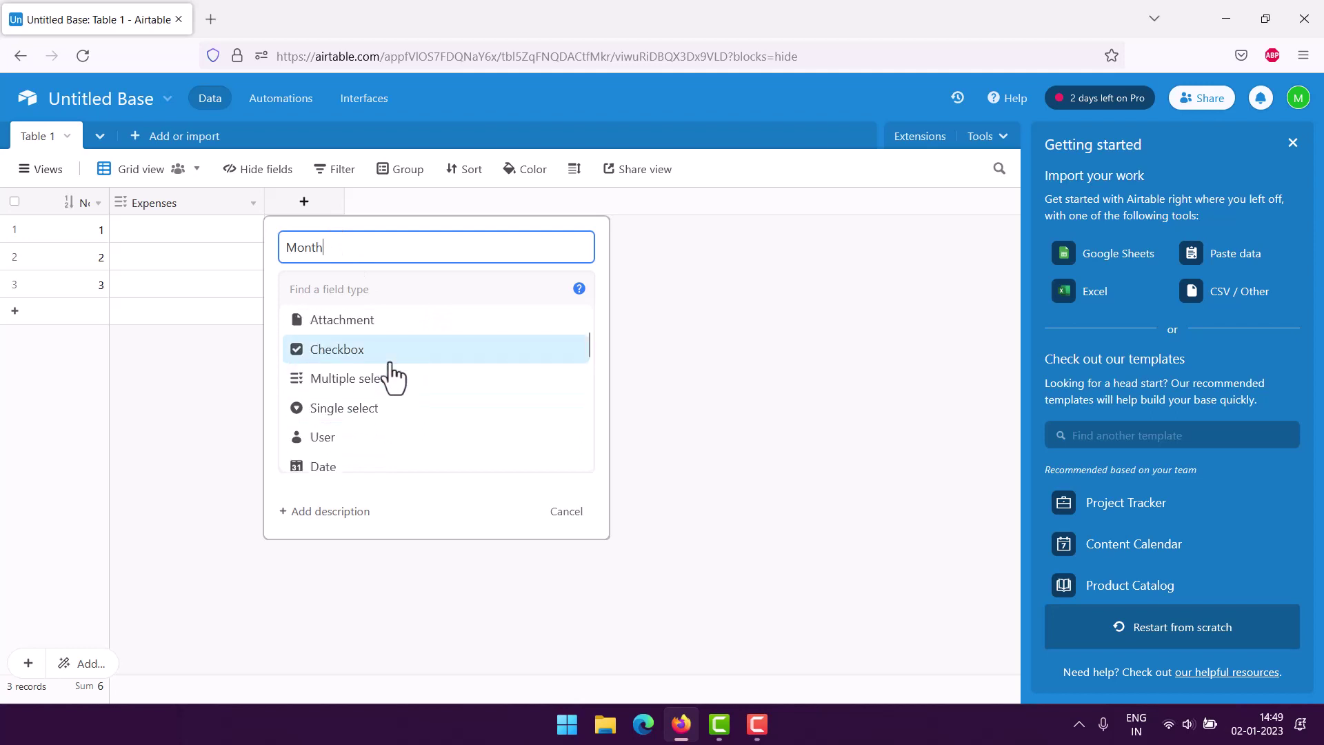
pyautogui.click(379, 388)
pyautogui.click(472, 428)
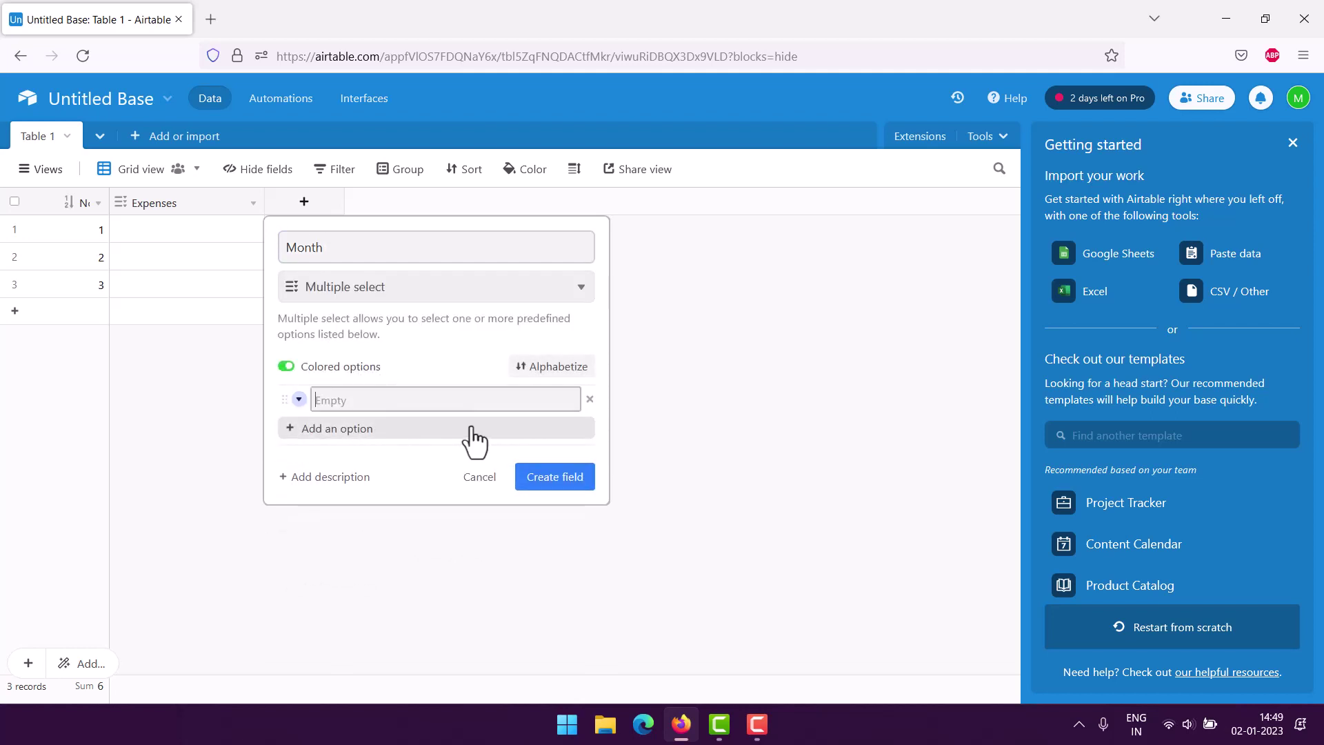
pyautogui.write('January')
pyautogui.click(472, 429)
pyautogui.write('Feb')
pyautogui.click(388, 460)
pyautogui.write('March')
pyautogui.click(384, 483)
pyautogui.write('April')
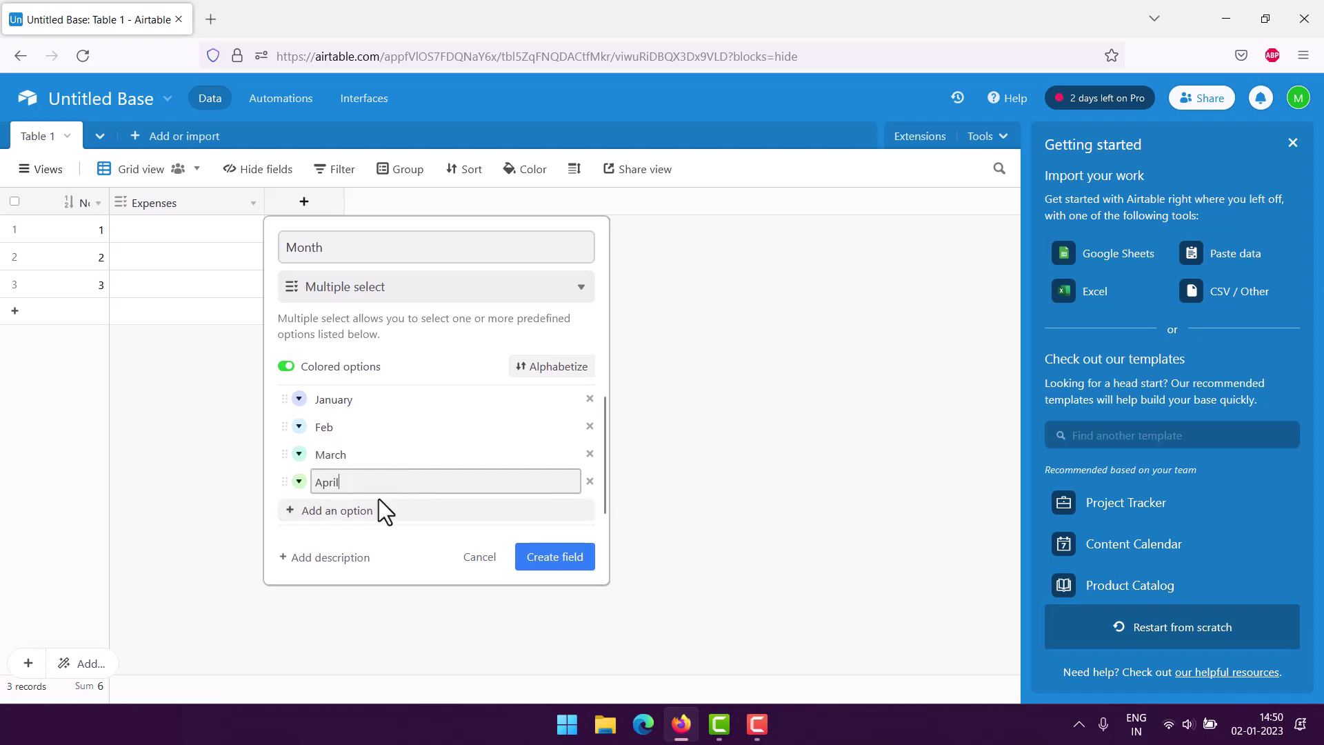
# Add the month choices May, June, July and August
pyautogui.click(379, 510)
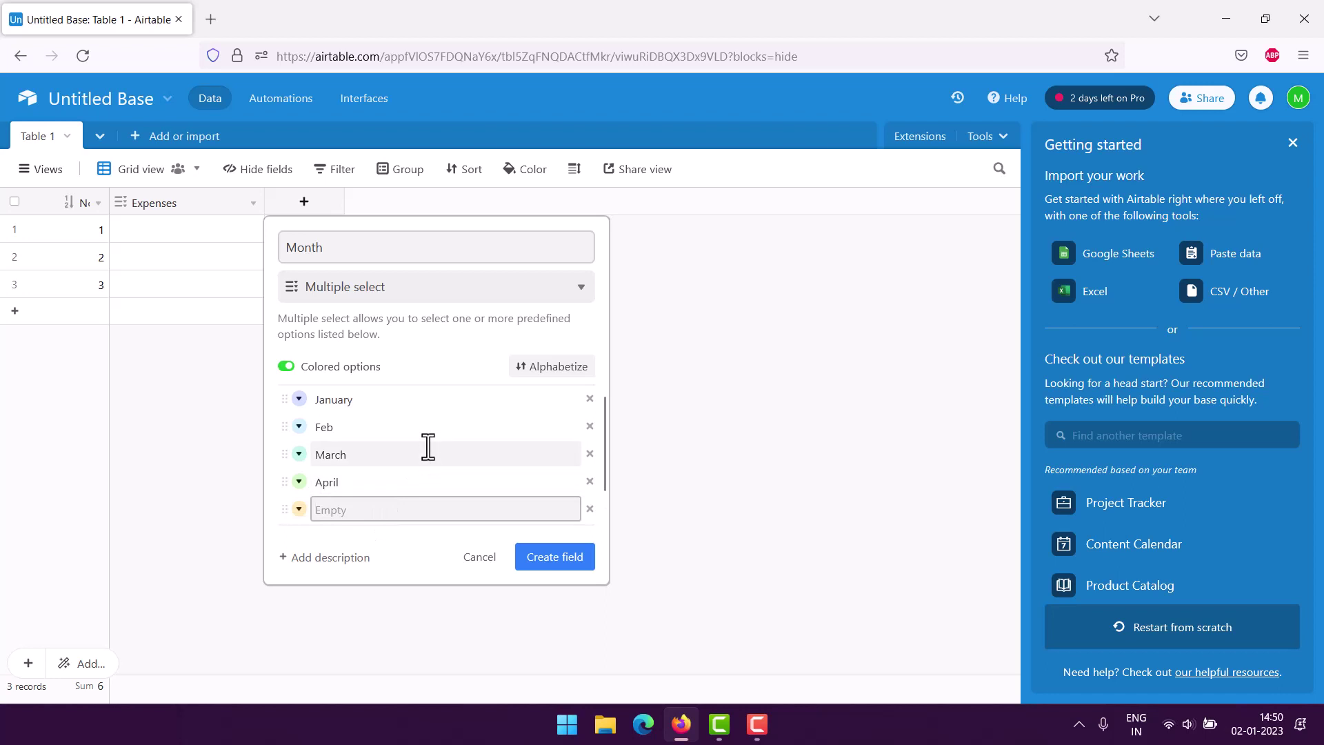
pyautogui.write('May')
pyautogui.scroll(-1, 414, 462)
pyautogui.click(398, 504)
pyautogui.write('June')
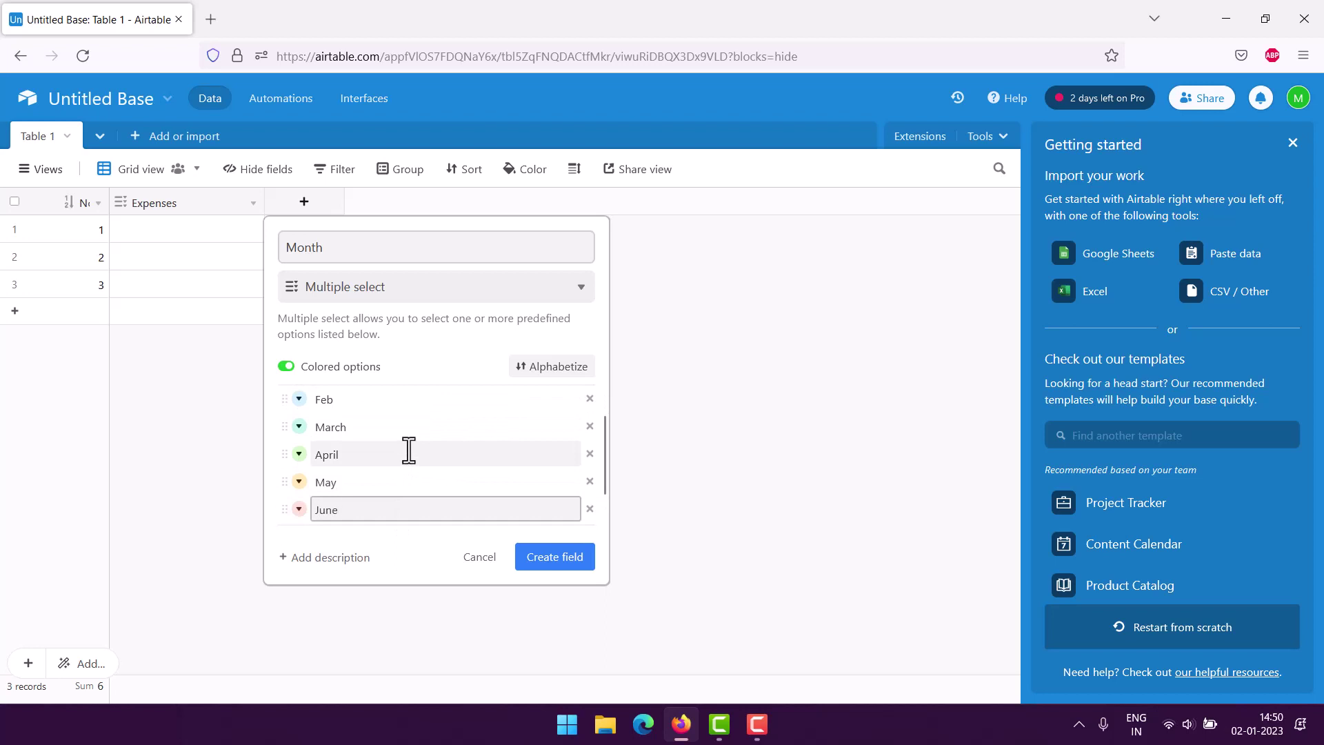
pyautogui.scroll(-1, 414, 469)
pyautogui.click(354, 527)
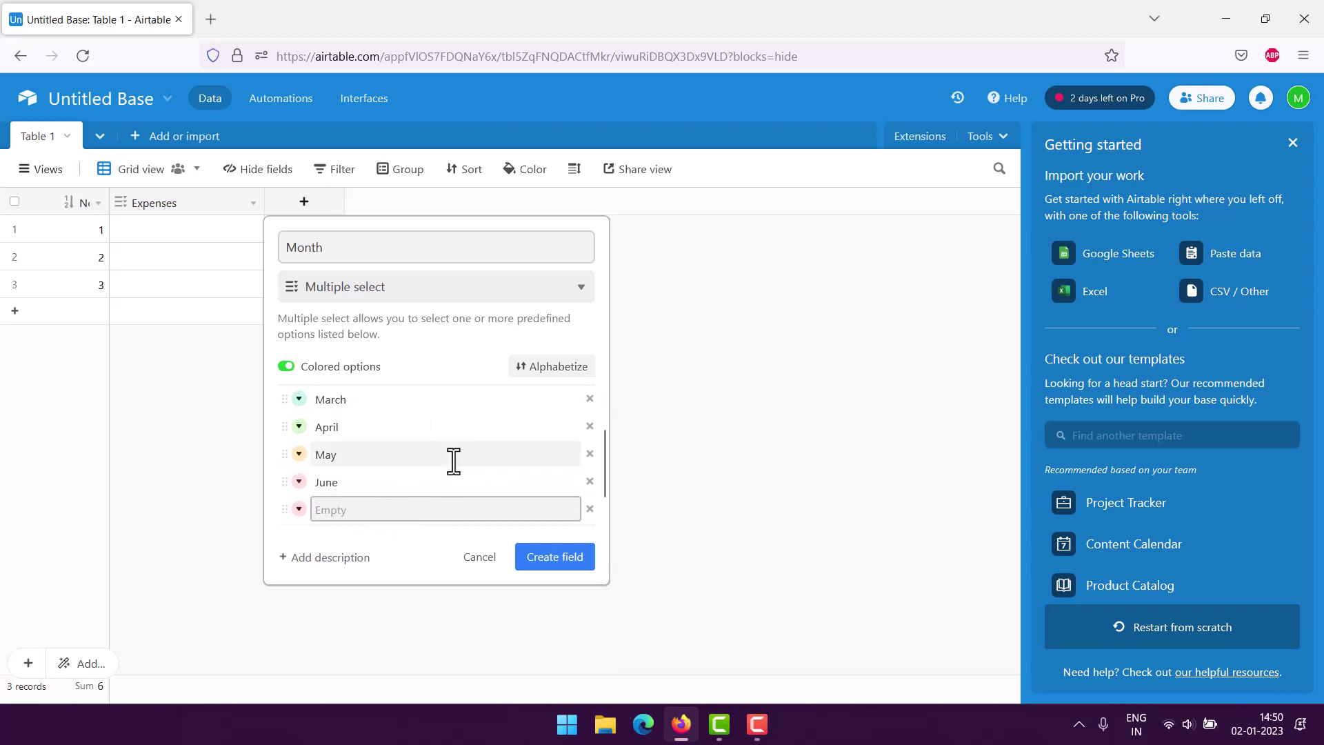
pyautogui.write('July')
pyautogui.scroll(-1, 413, 483)
pyautogui.click(379, 511)
pyautogui.write('August')
# Add the month choices Sept, Oct and Nov, plus an empty row for December
pyautogui.scroll(-1, 401, 456)
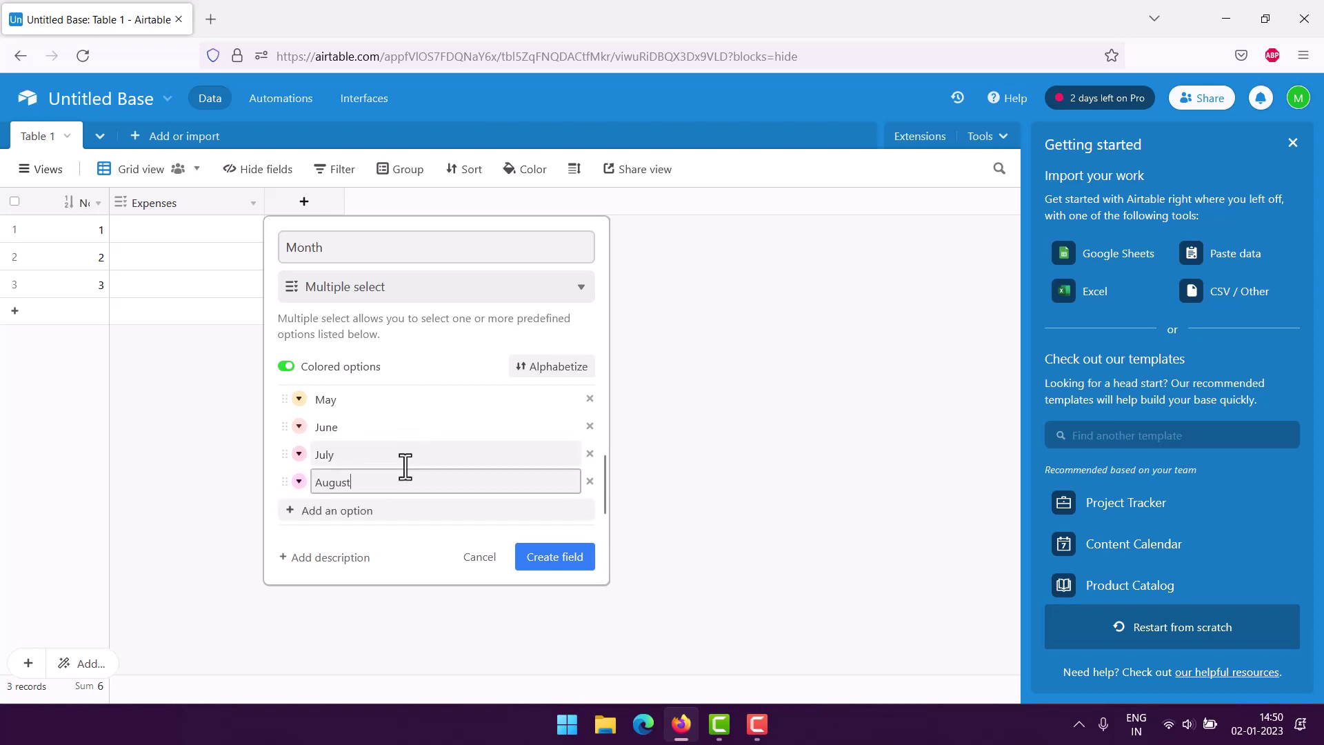
pyautogui.click(358, 511)
pyautogui.write('Sept')
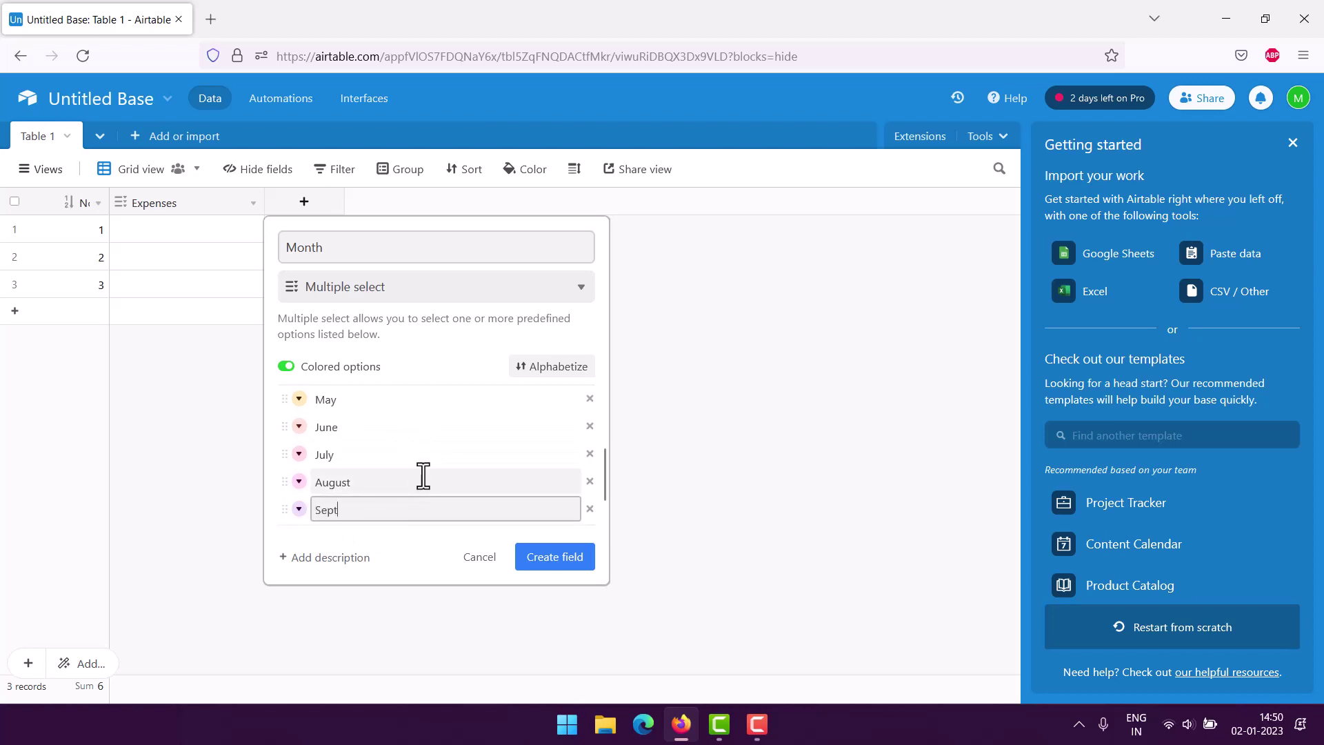
pyautogui.scroll(-1, 423, 476)
pyautogui.click(393, 524)
pyautogui.write('Oct')
pyautogui.scroll(-1, 407, 486)
pyautogui.click(357, 523)
pyautogui.write('Nov')
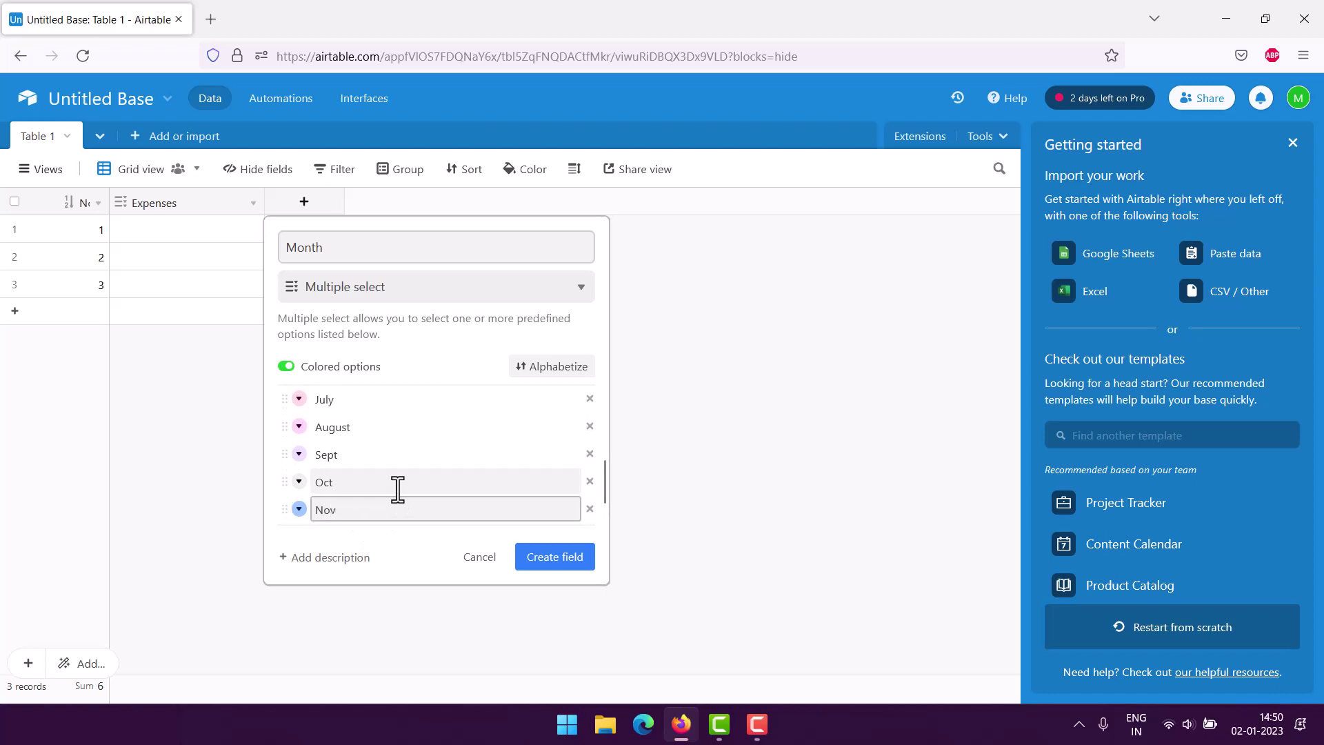
pyautogui.scroll(-1, 398, 489)
pyautogui.click(404, 502)
# Finish Month with Dec, then add a decimal Number field Income with precision 1.0000
pyautogui.write('Dec')
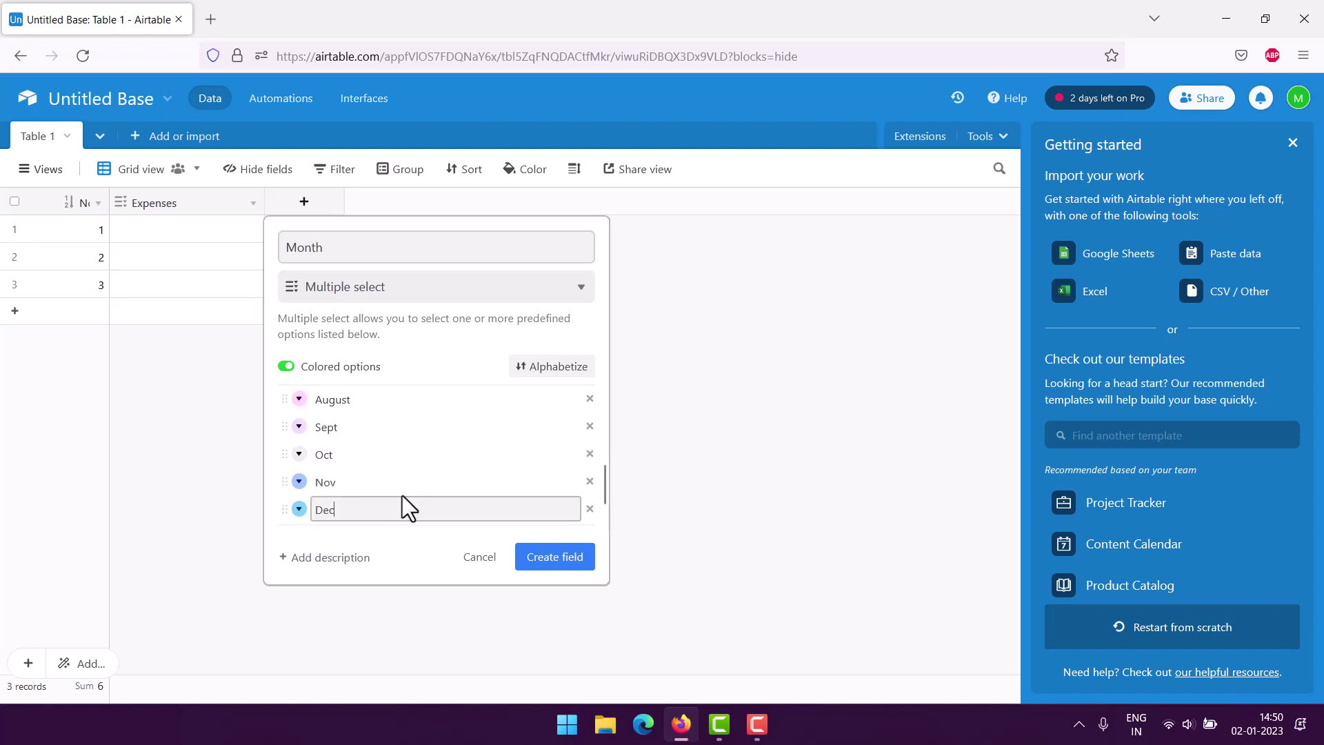
pyautogui.click(553, 561)
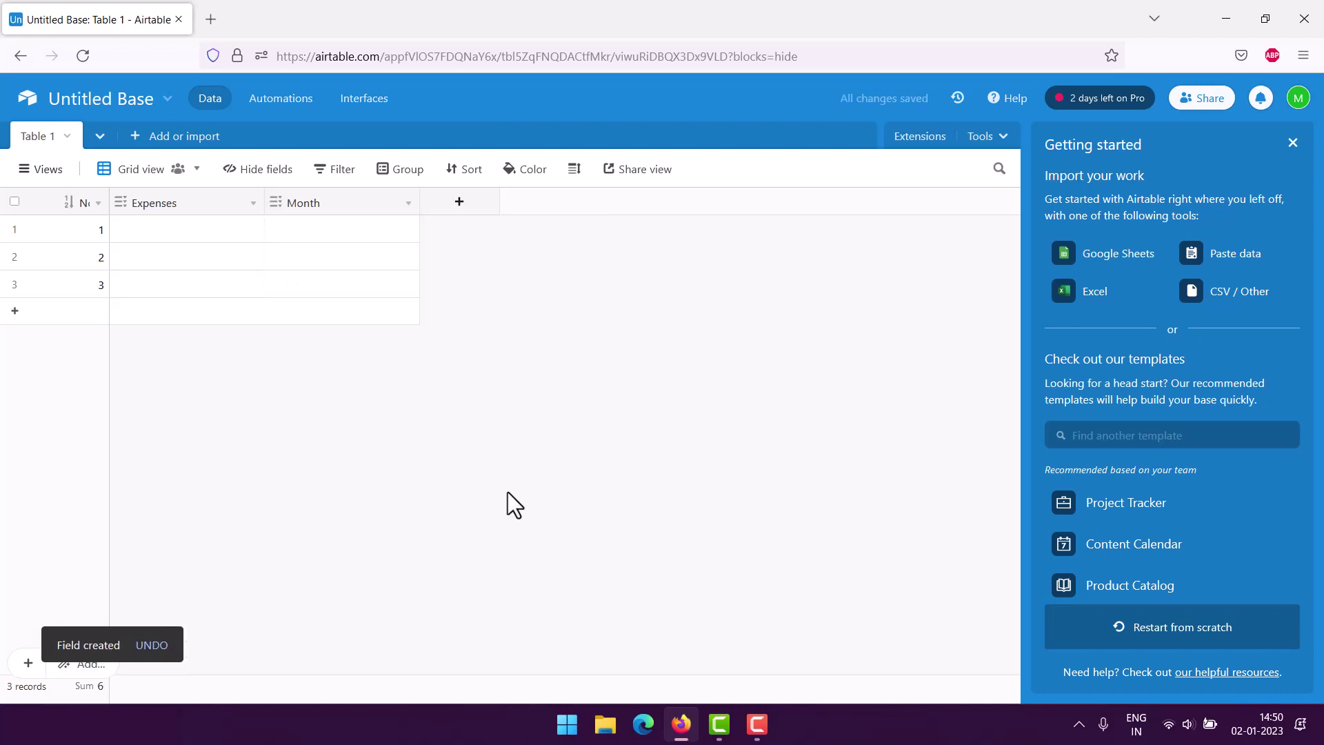
pyautogui.click(459, 201)
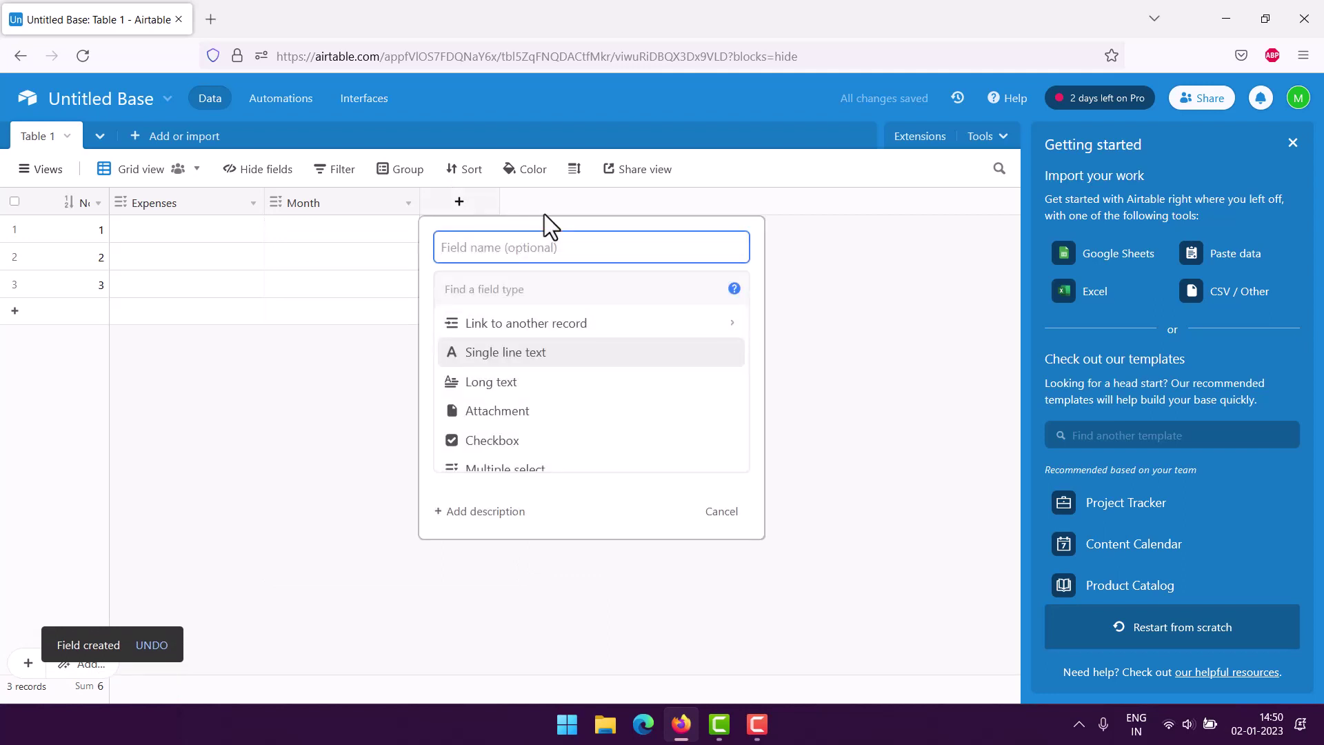
pyautogui.write('Income')
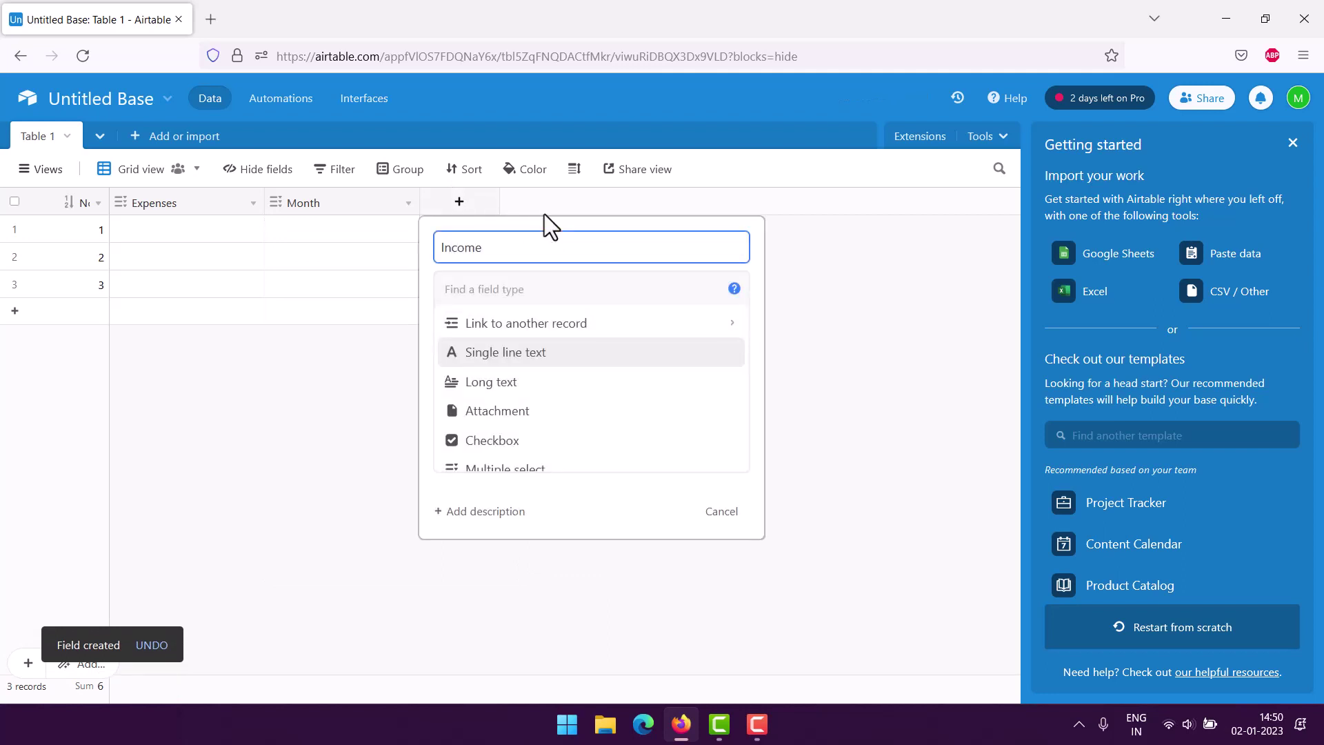
pyautogui.scroll(-3, 576, 384)
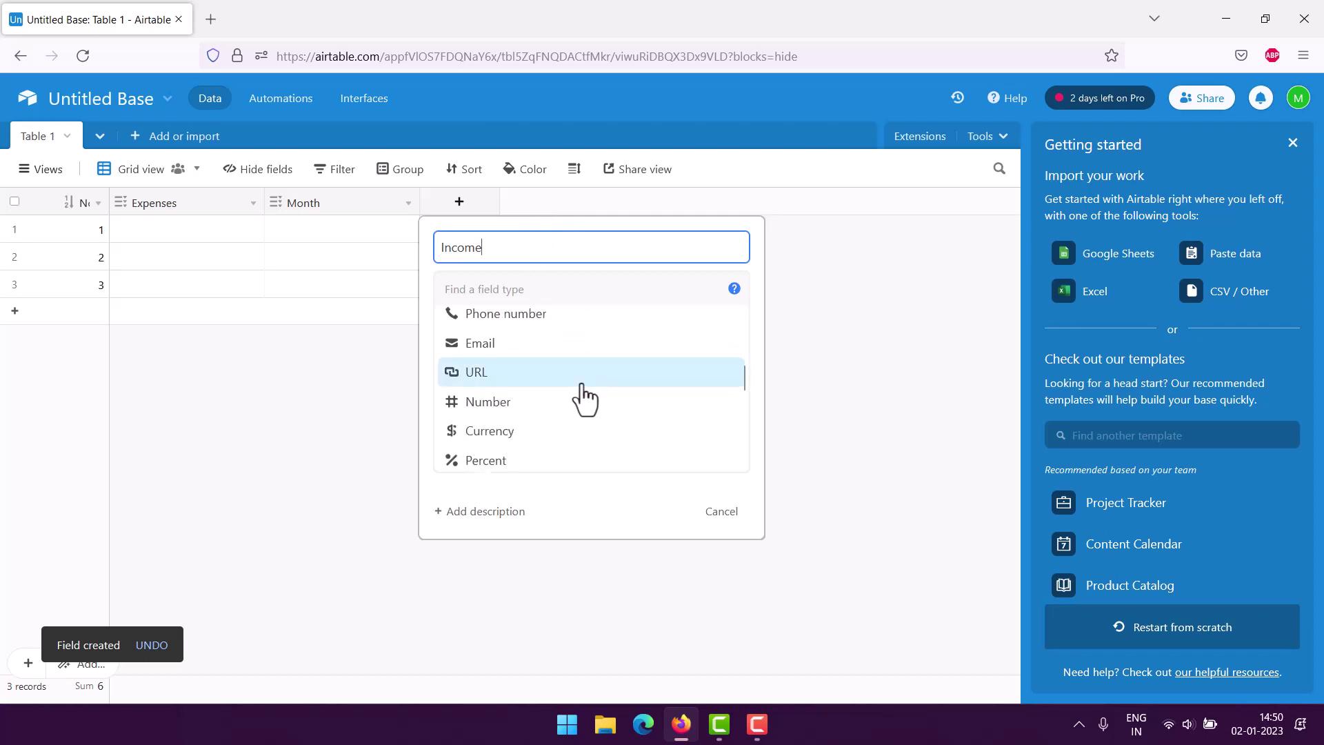
pyautogui.click(531, 402)
pyautogui.click(491, 373)
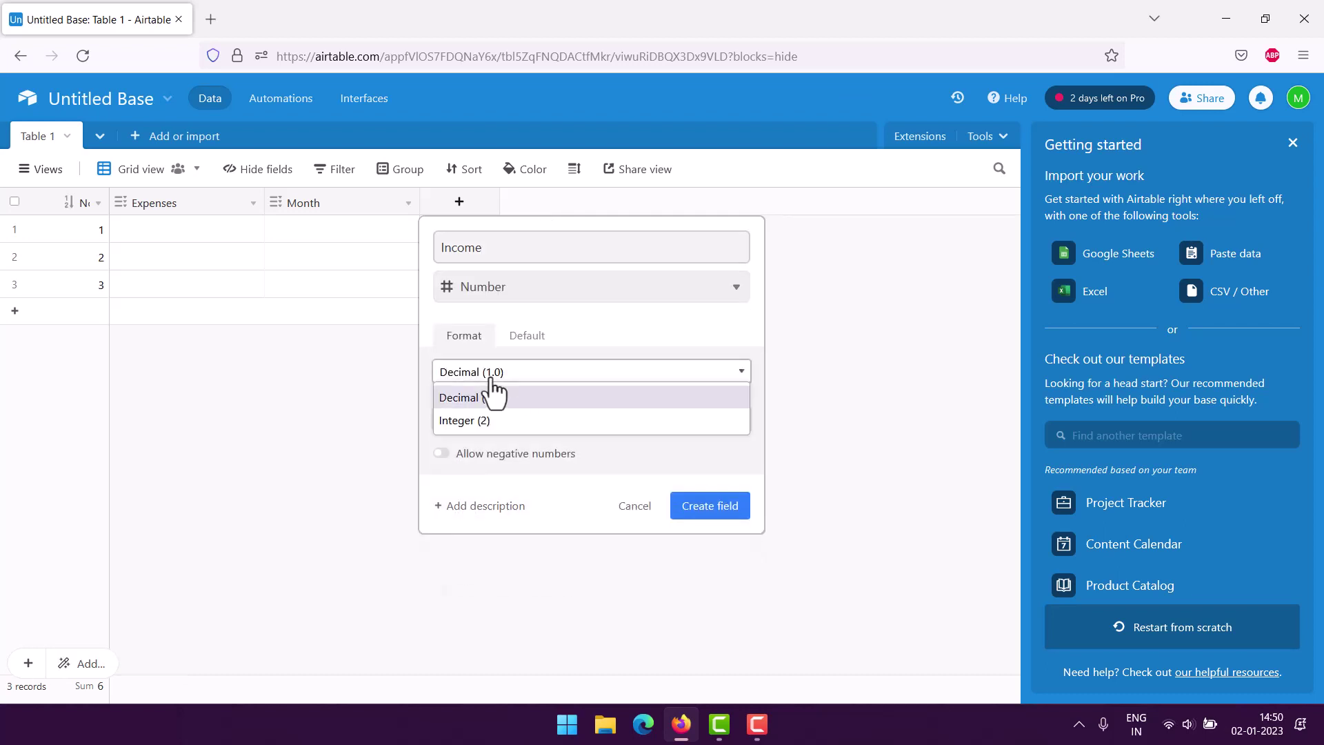
pyautogui.click(485, 400)
pyautogui.click(486, 418)
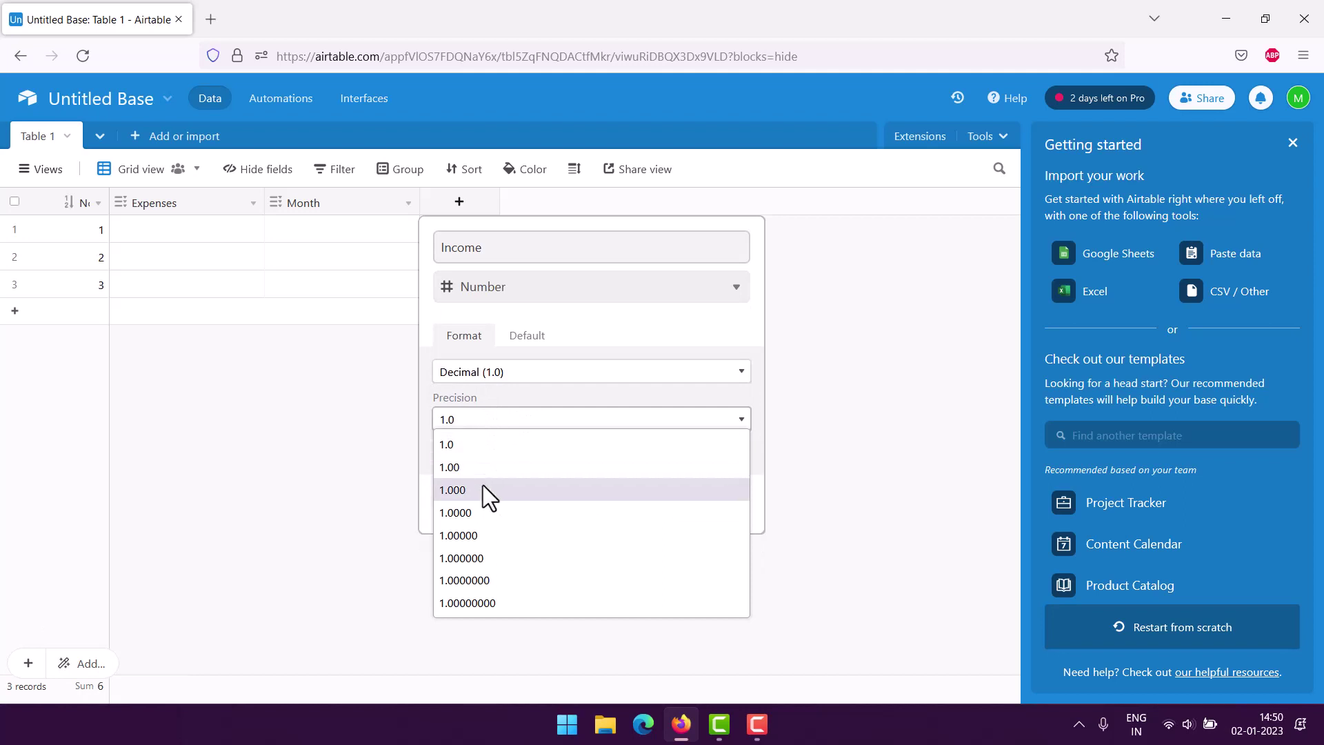
pyautogui.click(487, 511)
pyautogui.click(690, 504)
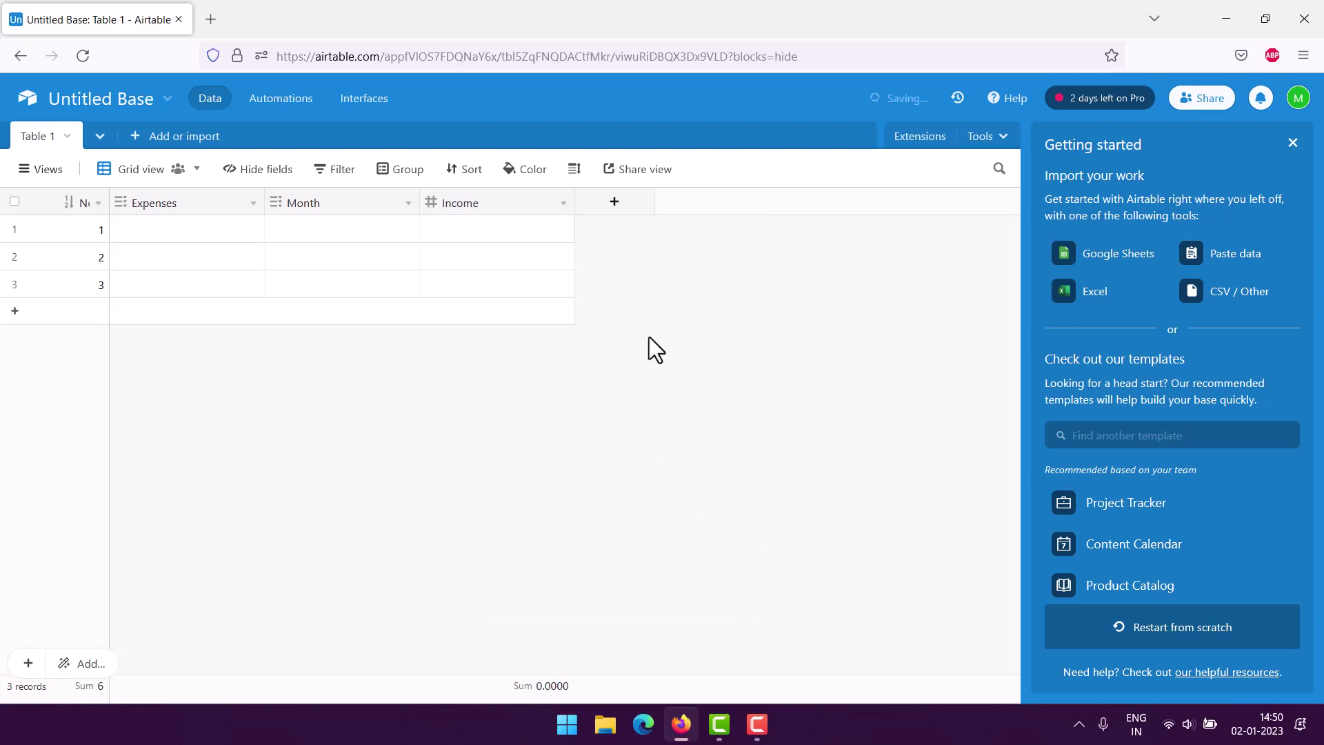
# Add a single line text field named Notes
pyautogui.click(623, 210)
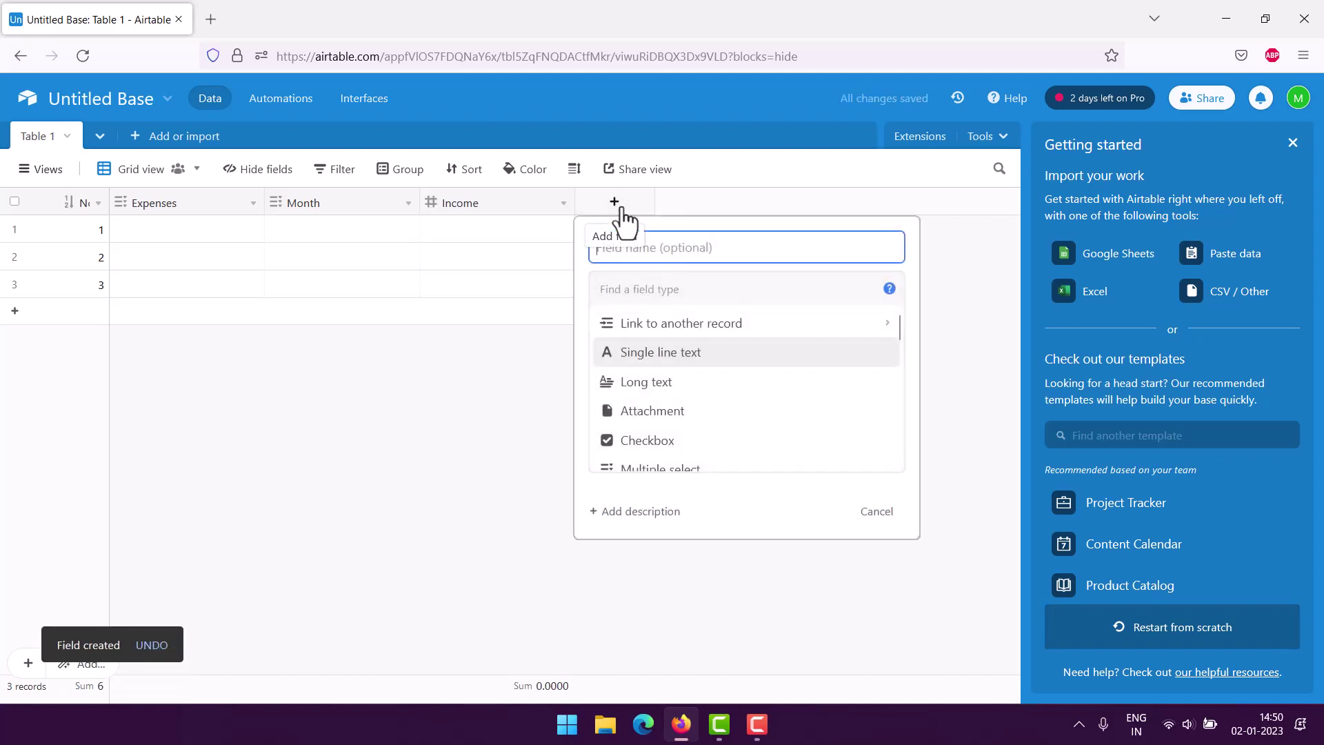
pyautogui.write('Notes')
pyautogui.click(661, 354)
pyautogui.click(890, 424)
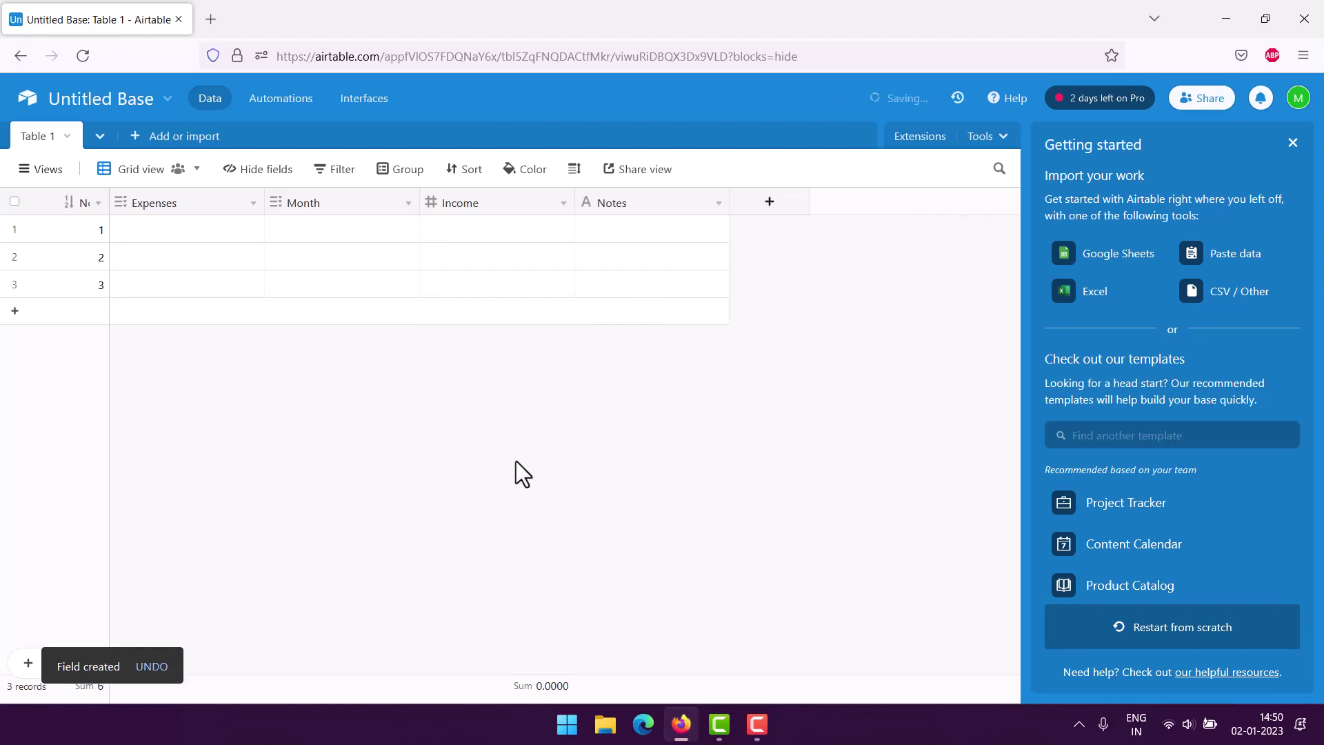
# Set record 1's Expenses to Insurance and its Month to January
pyautogui.click(162, 230)
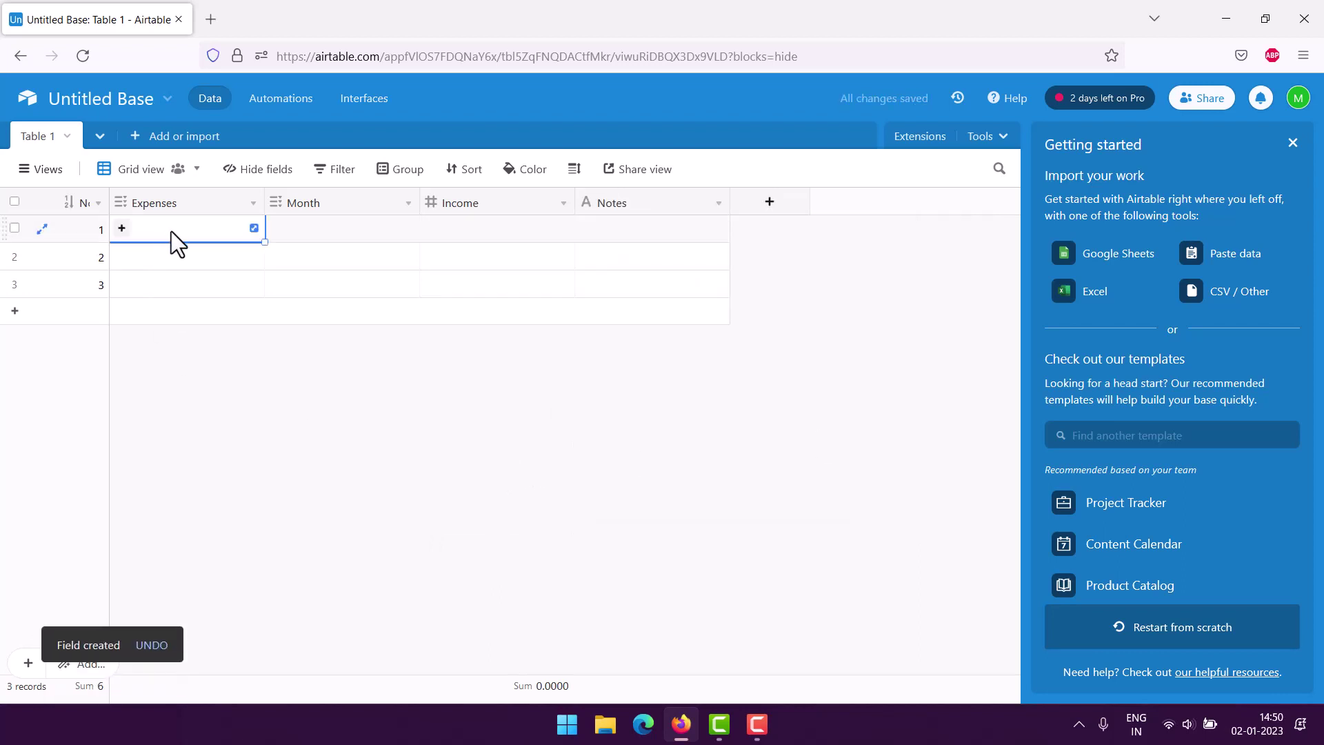
pyautogui.click(254, 228)
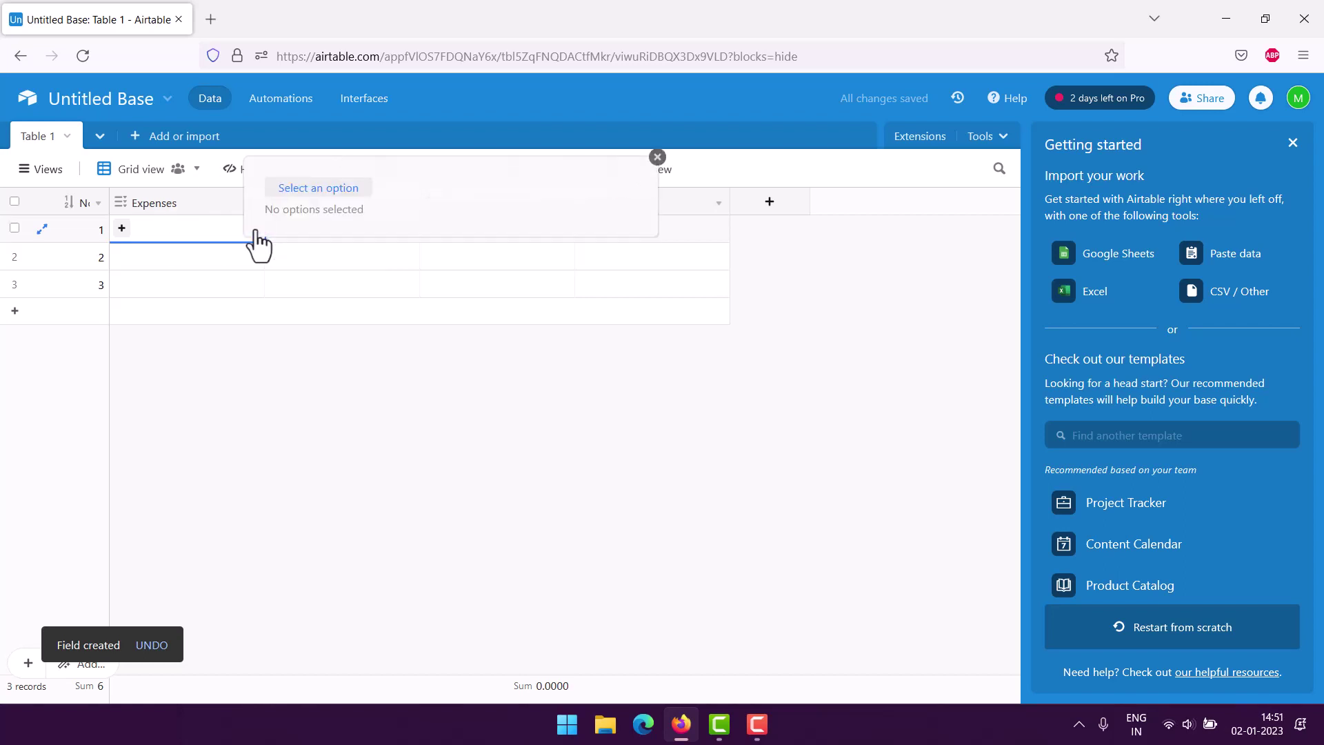
pyautogui.click(312, 193)
pyautogui.scroll(-2, 349, 320)
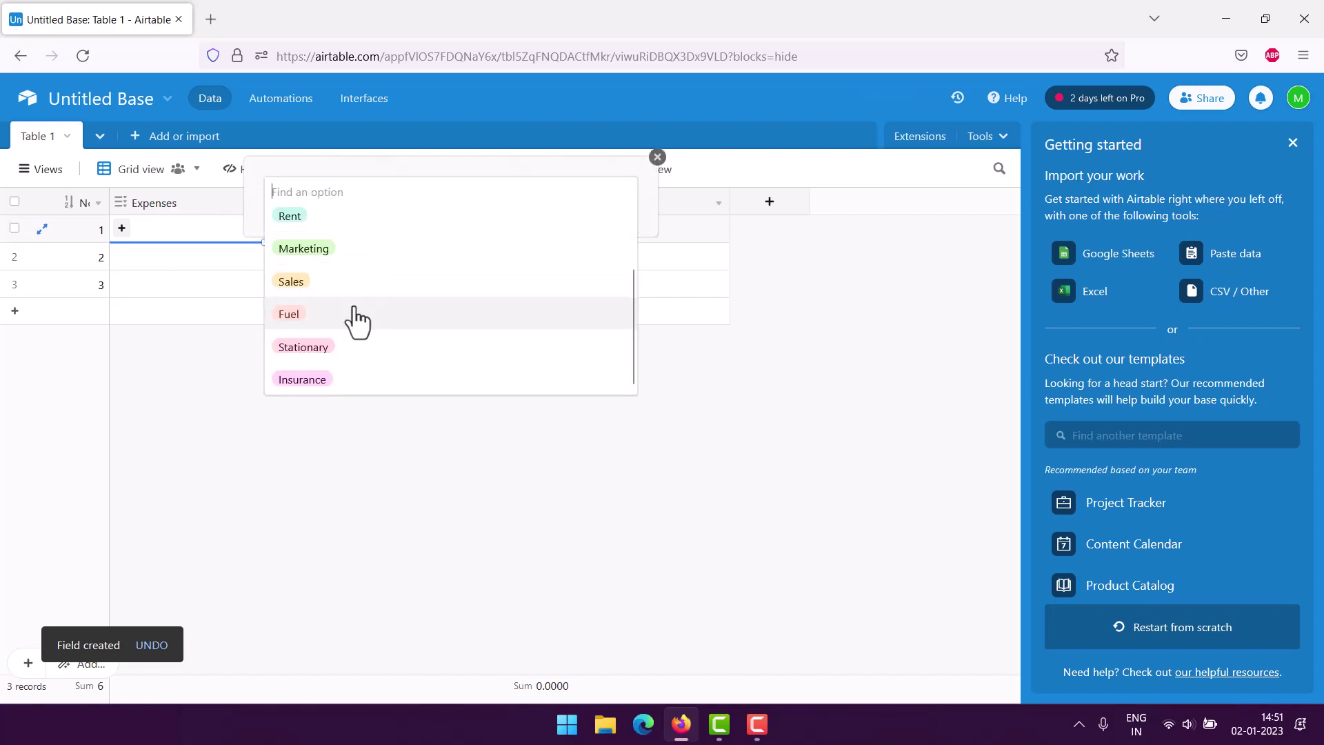
pyautogui.click(325, 380)
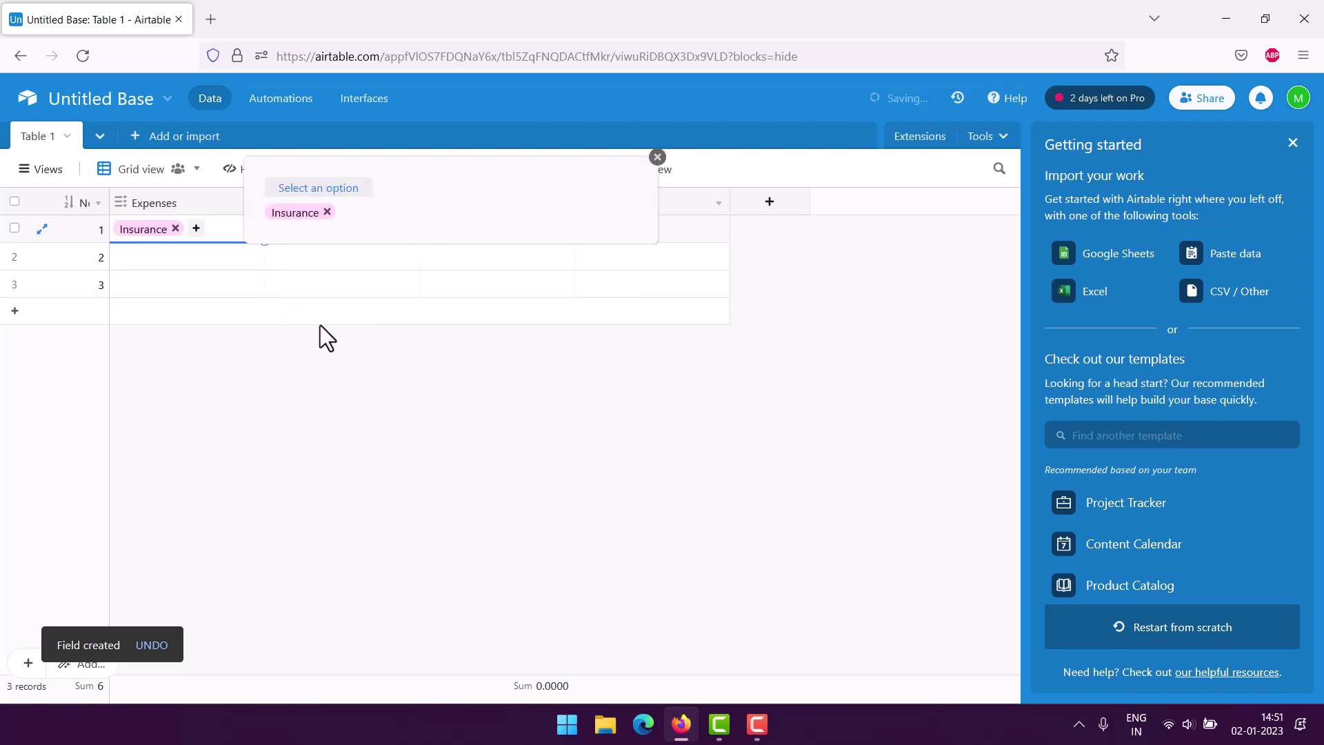
pyautogui.click(658, 158)
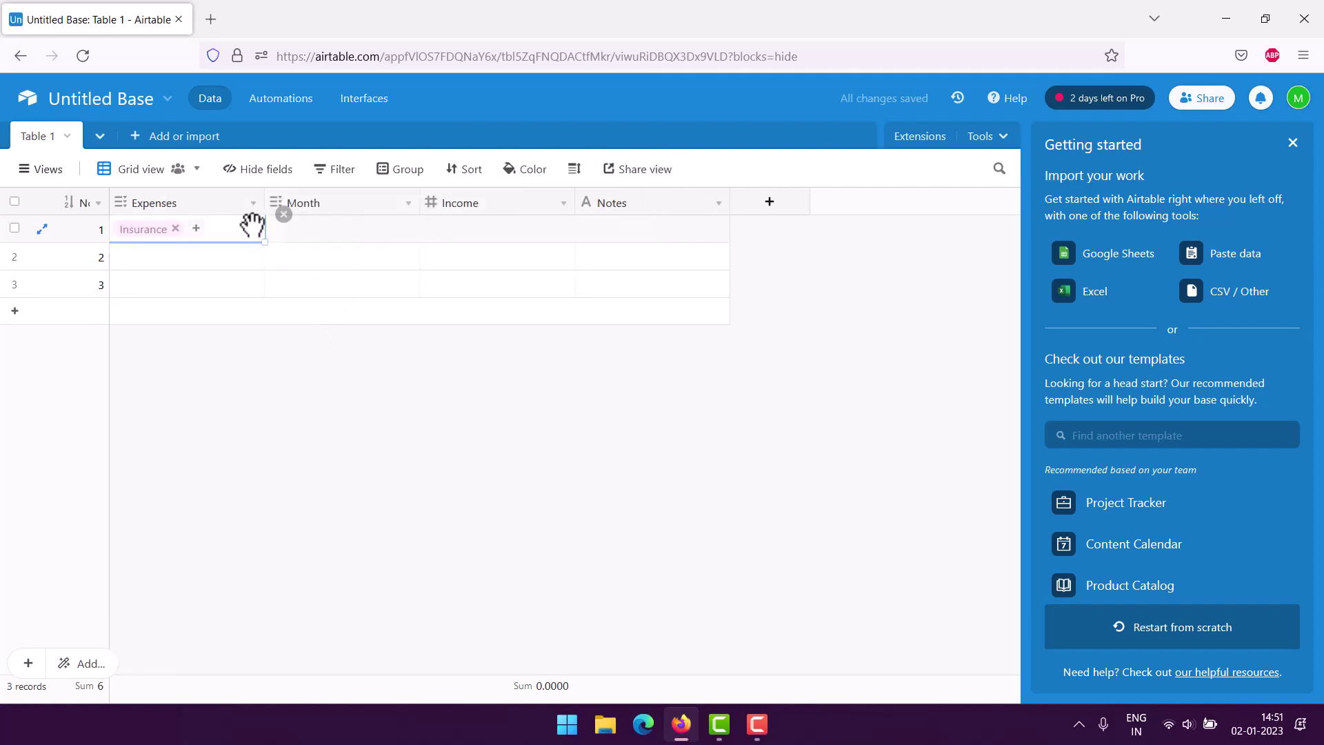
pyautogui.click(262, 226)
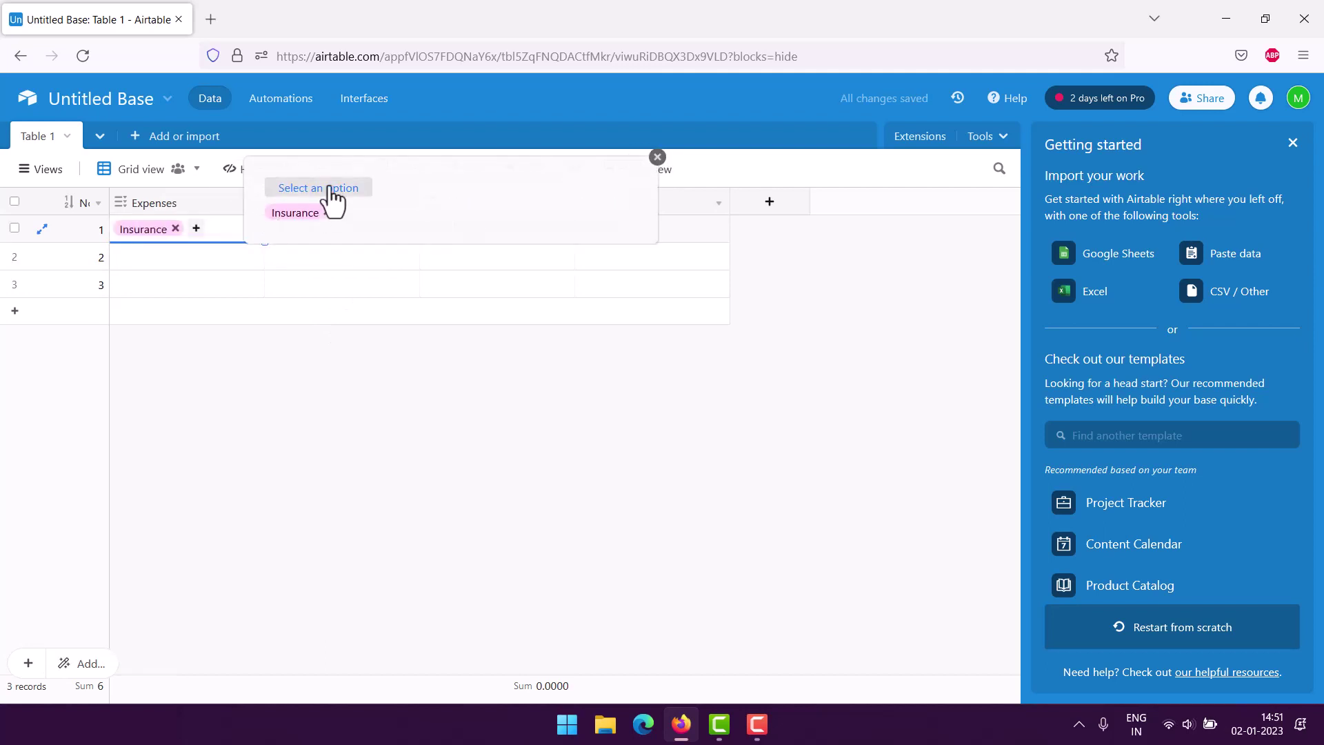
pyautogui.click(658, 158)
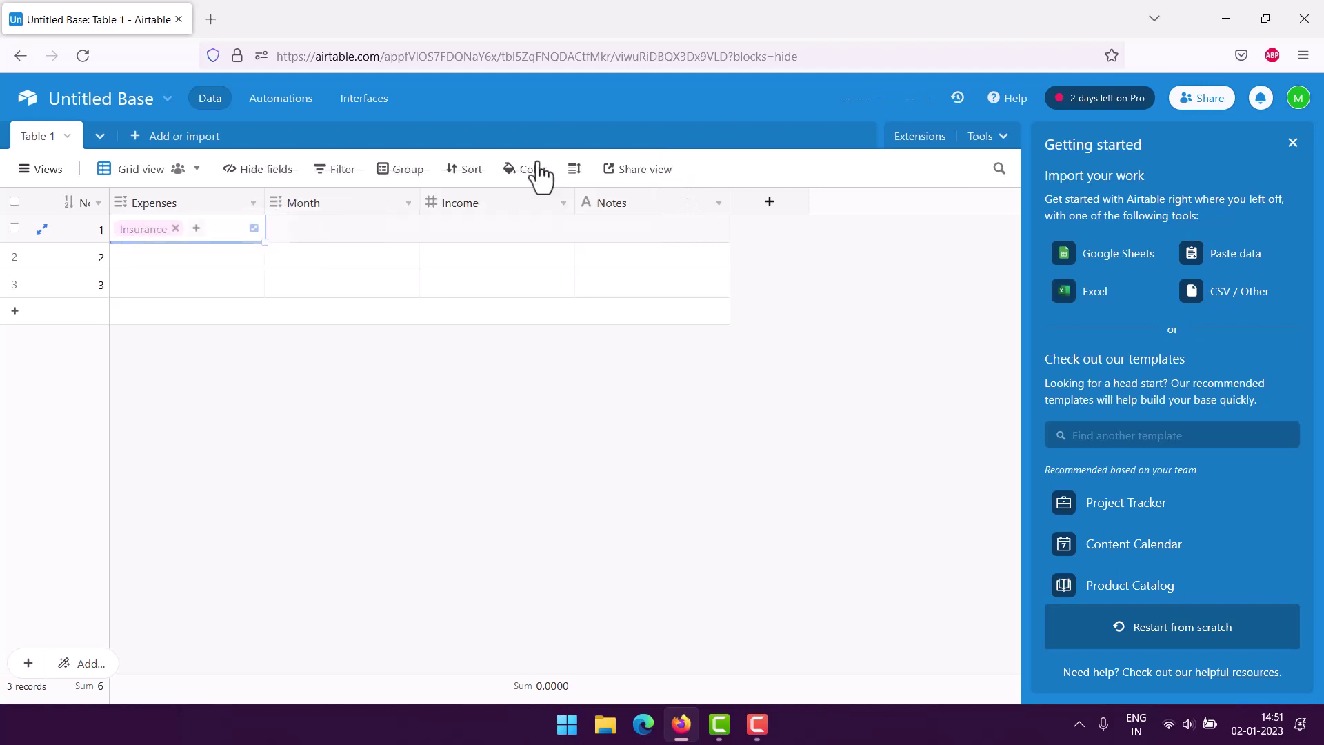
pyautogui.click(330, 233)
pyautogui.click(409, 228)
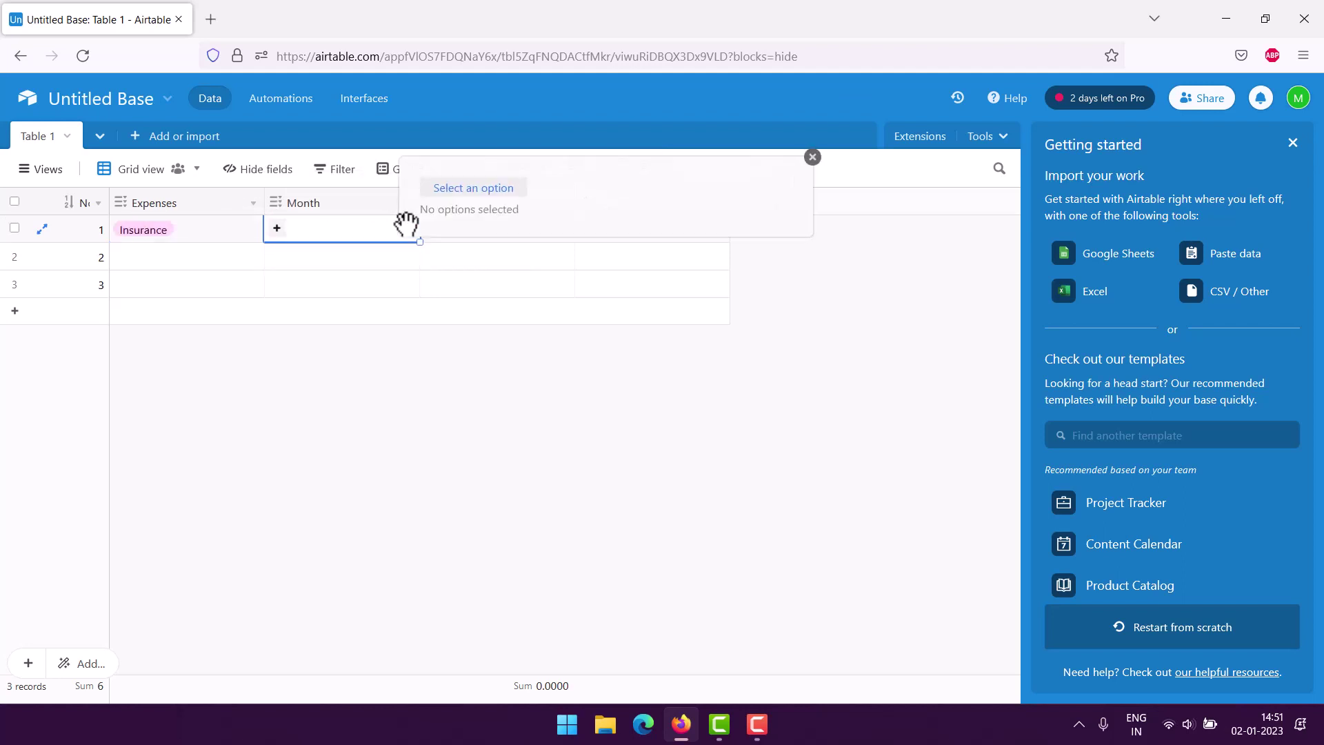
pyautogui.click(473, 188)
pyautogui.click(454, 225)
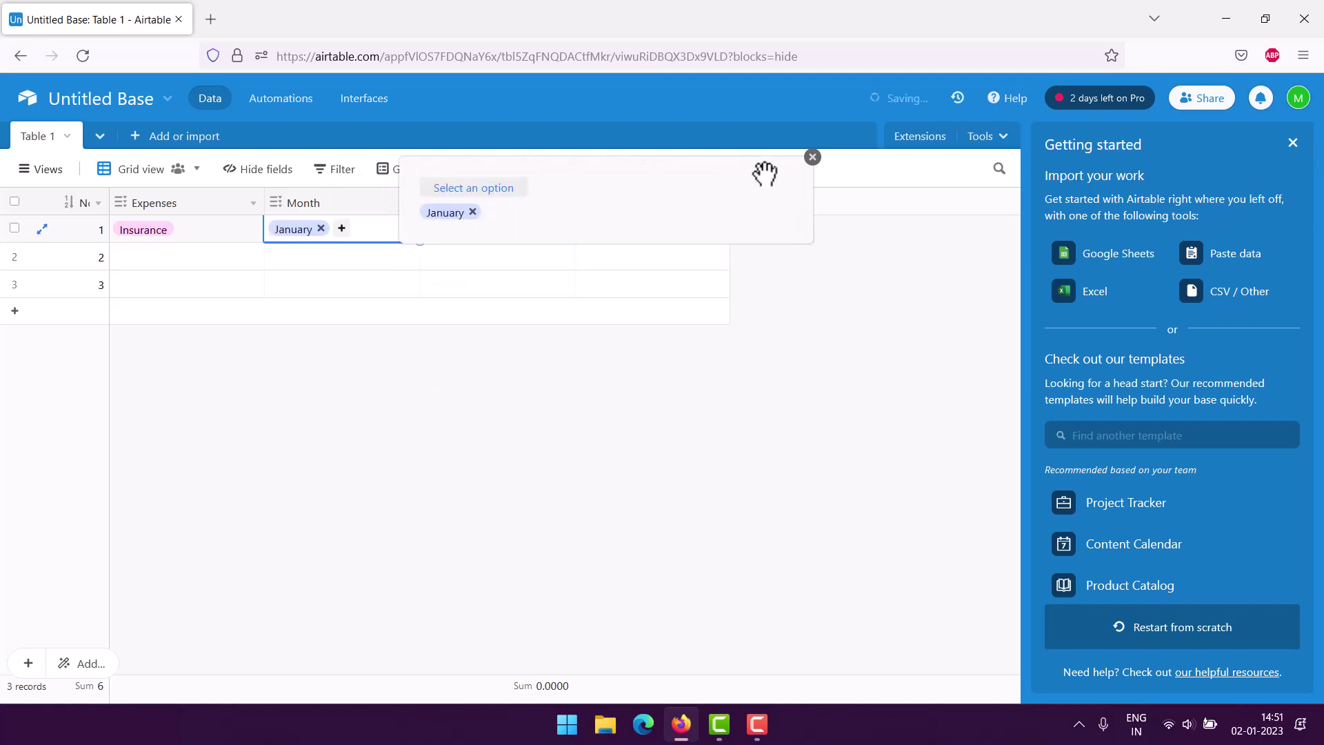
pyautogui.click(813, 158)
# Enter 12000 in record 1's Income cell
pyautogui.click(509, 227)
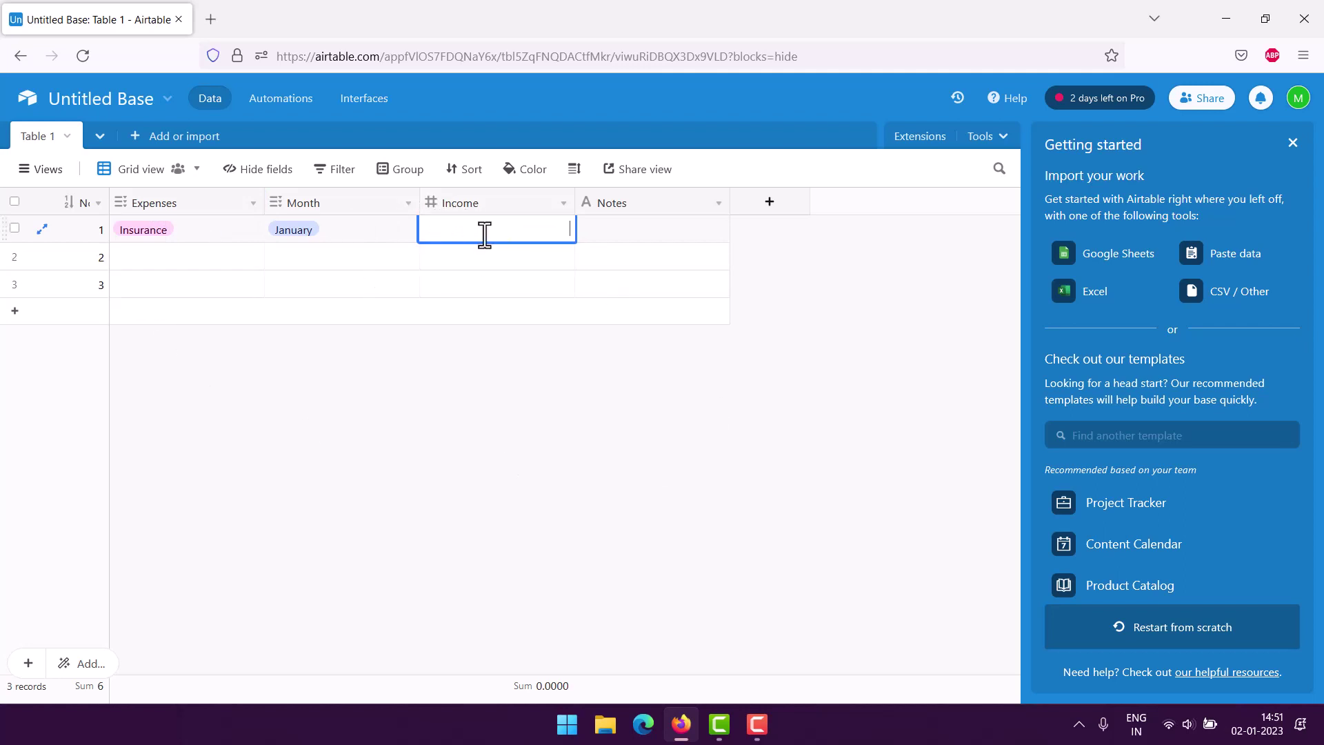
pyautogui.write('12000')
pyautogui.click(551, 387)
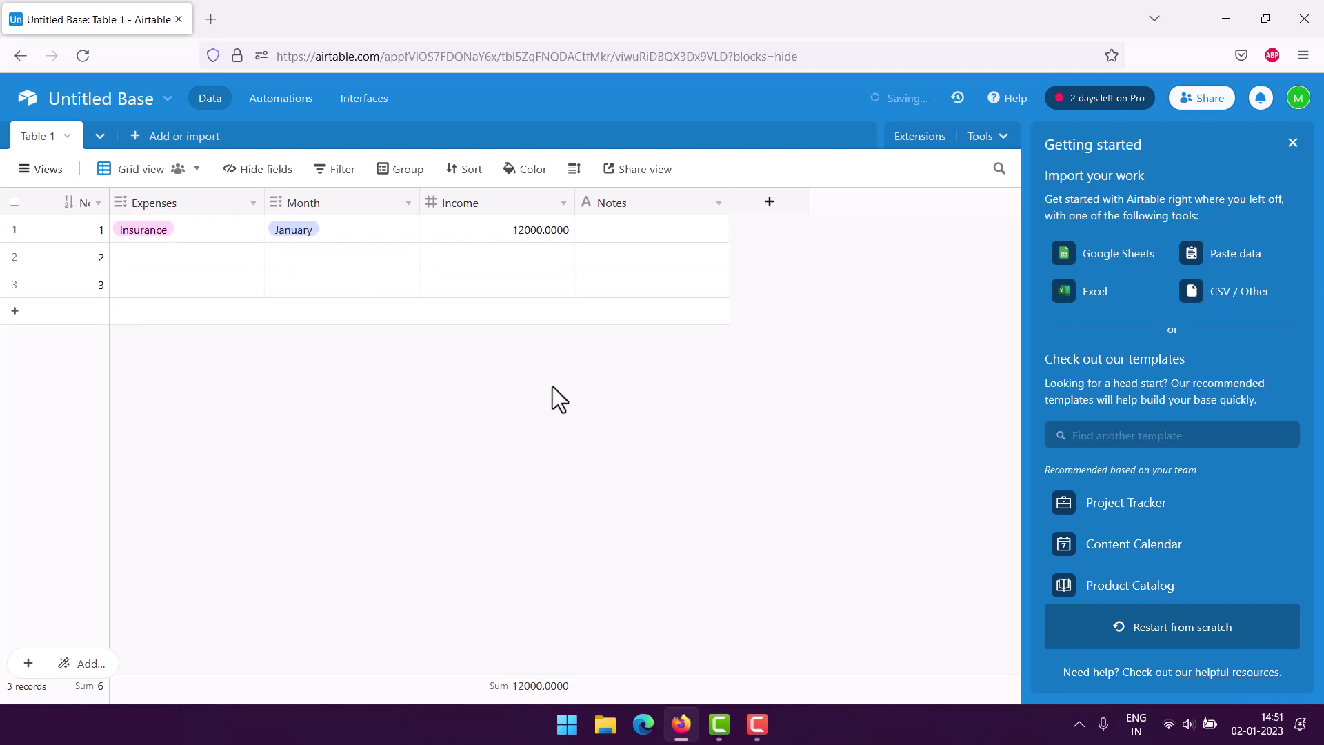
# Add a new field named Amount, switching its type from Formula to Number
pyautogui.click(764, 207)
pyautogui.scroll(-4, 887, 424)
pyautogui.scroll(-5, 883, 423)
pyautogui.scroll(3, 881, 417)
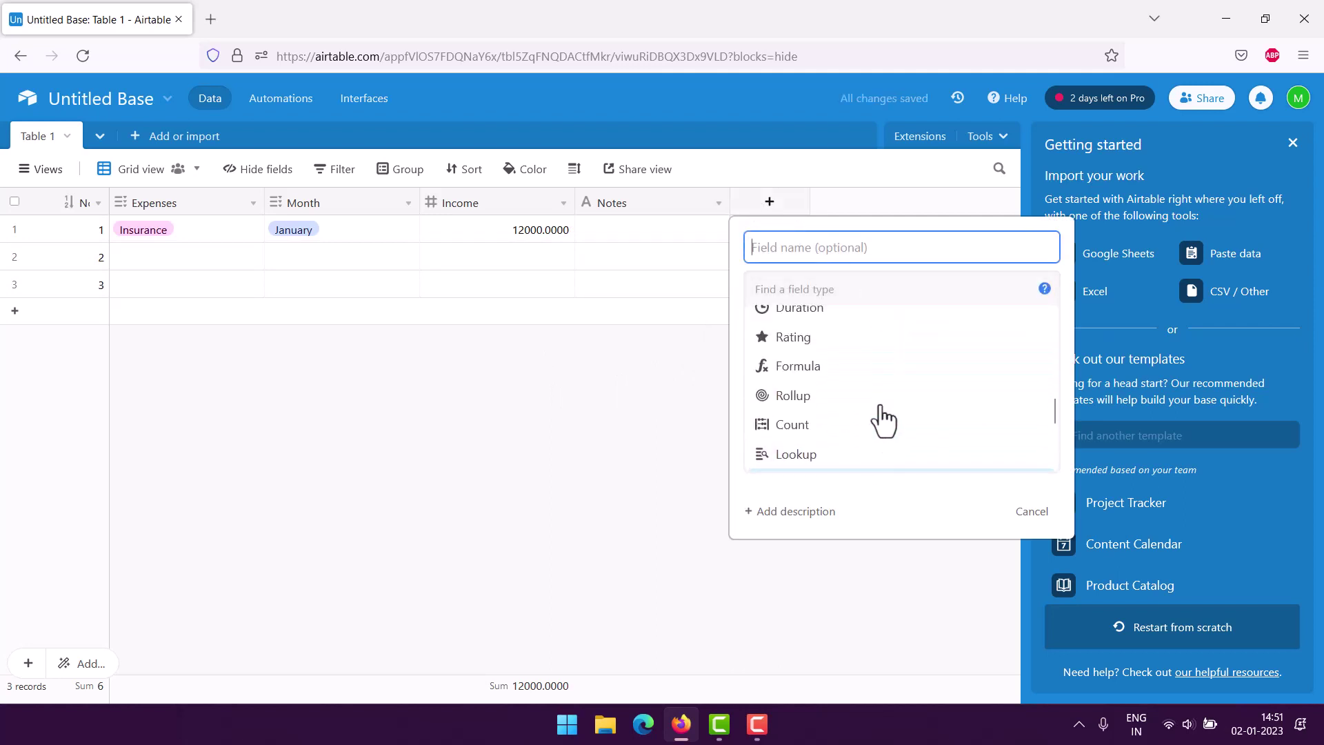
pyautogui.click(814, 369)
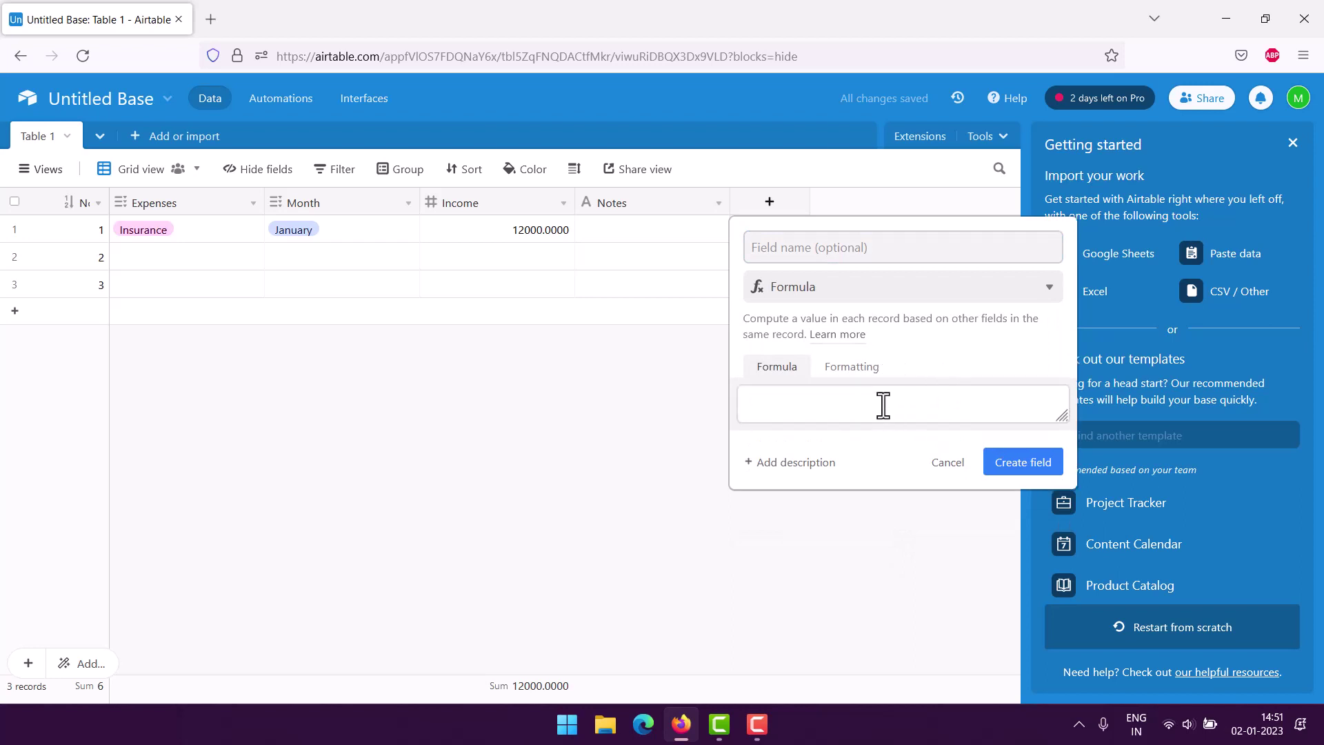
pyautogui.click(823, 405)
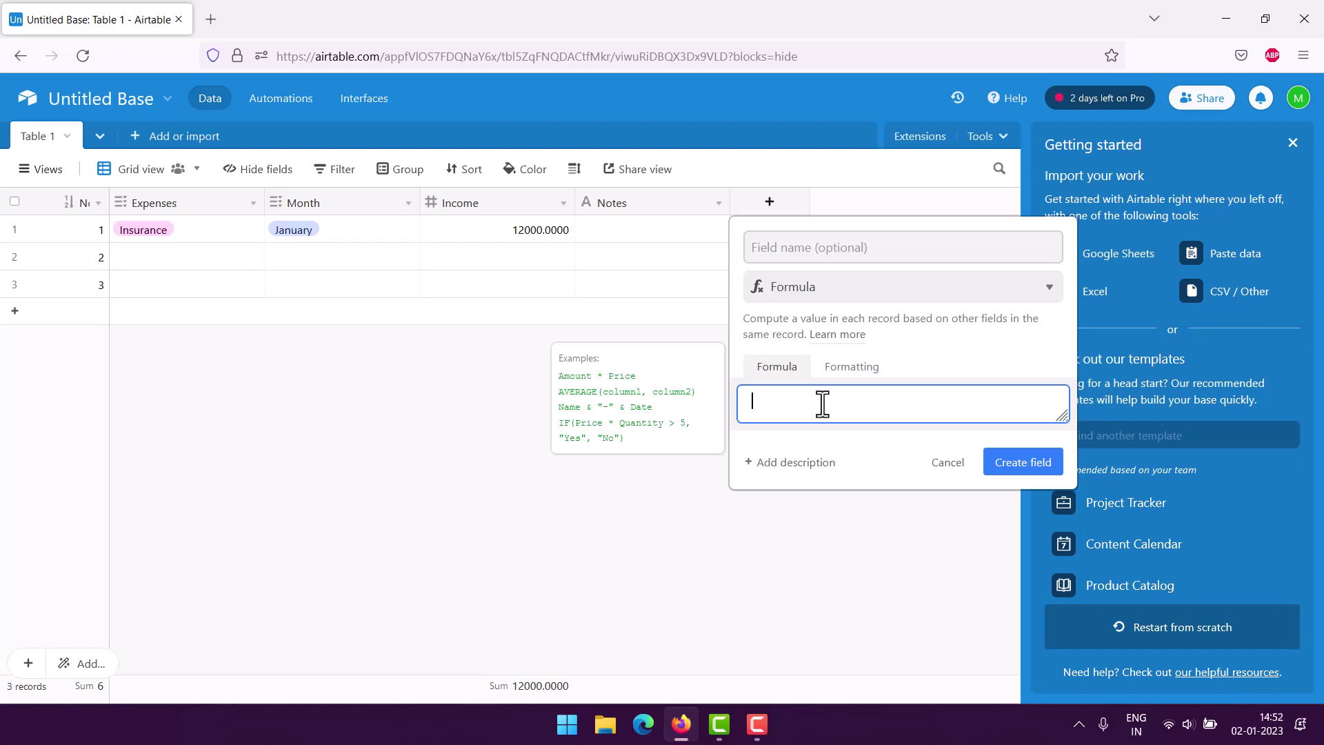
pyautogui.click(825, 298)
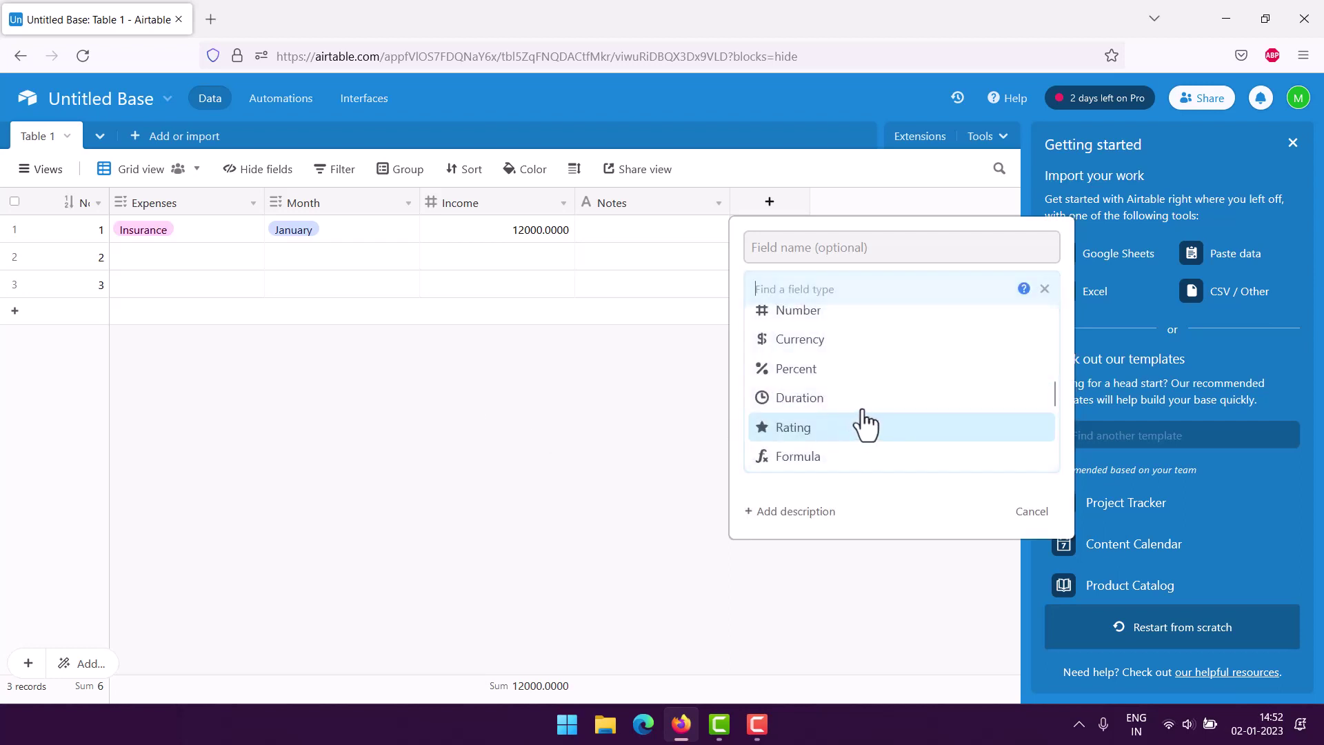
pyautogui.click(798, 312)
pyautogui.click(792, 247)
pyautogui.write('Amount')
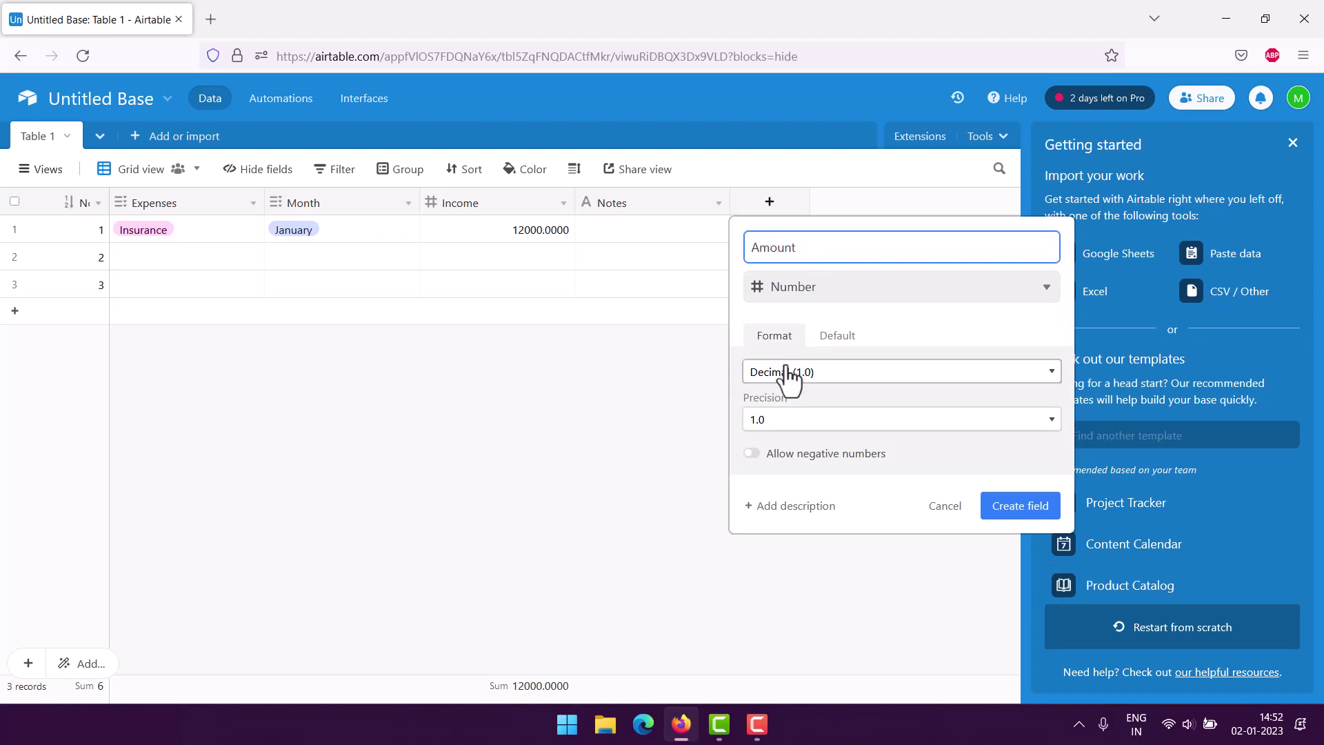
# Give Amount decimal format with 1.0000 precision, create it, and move it beside Month
pyautogui.click(790, 374)
pyautogui.click(785, 400)
pyautogui.click(785, 418)
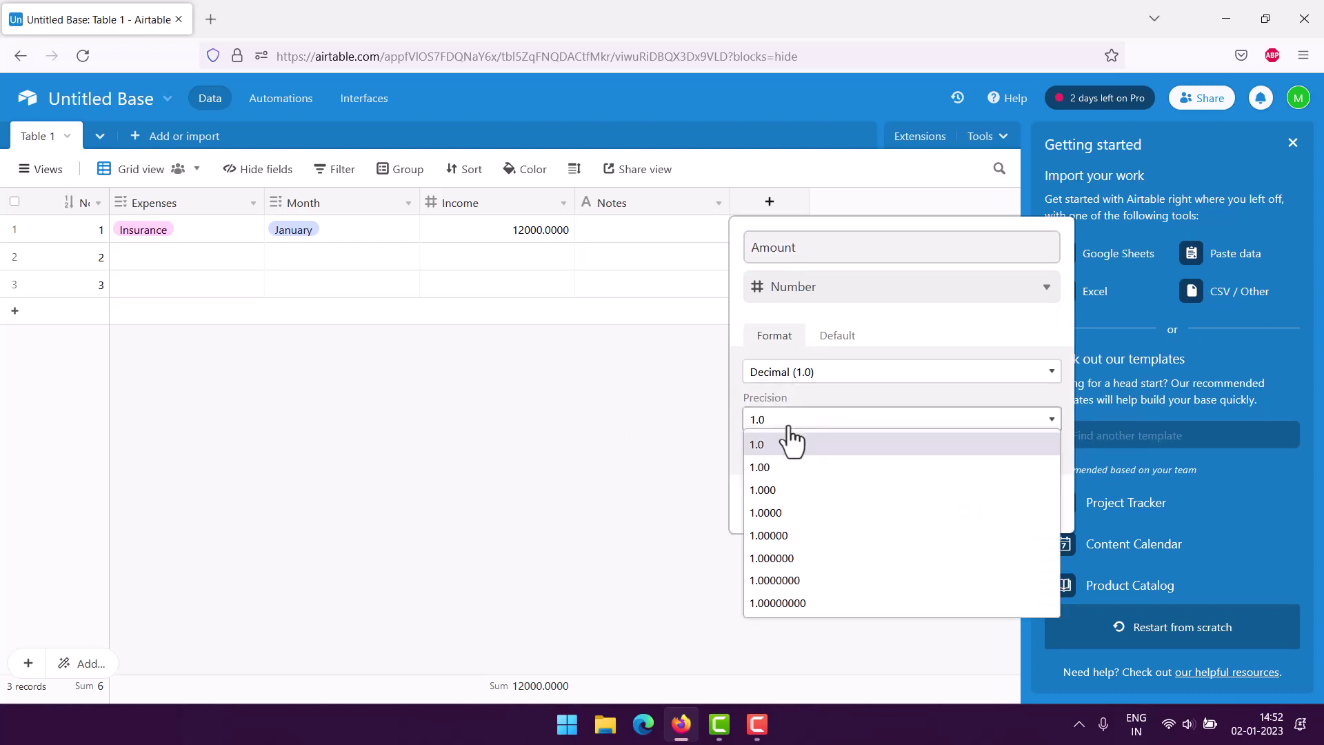
pyautogui.click(782, 511)
pyautogui.click(1004, 507)
pyautogui.moveTo(469, 203); pyautogui.dragTo(372, 220)
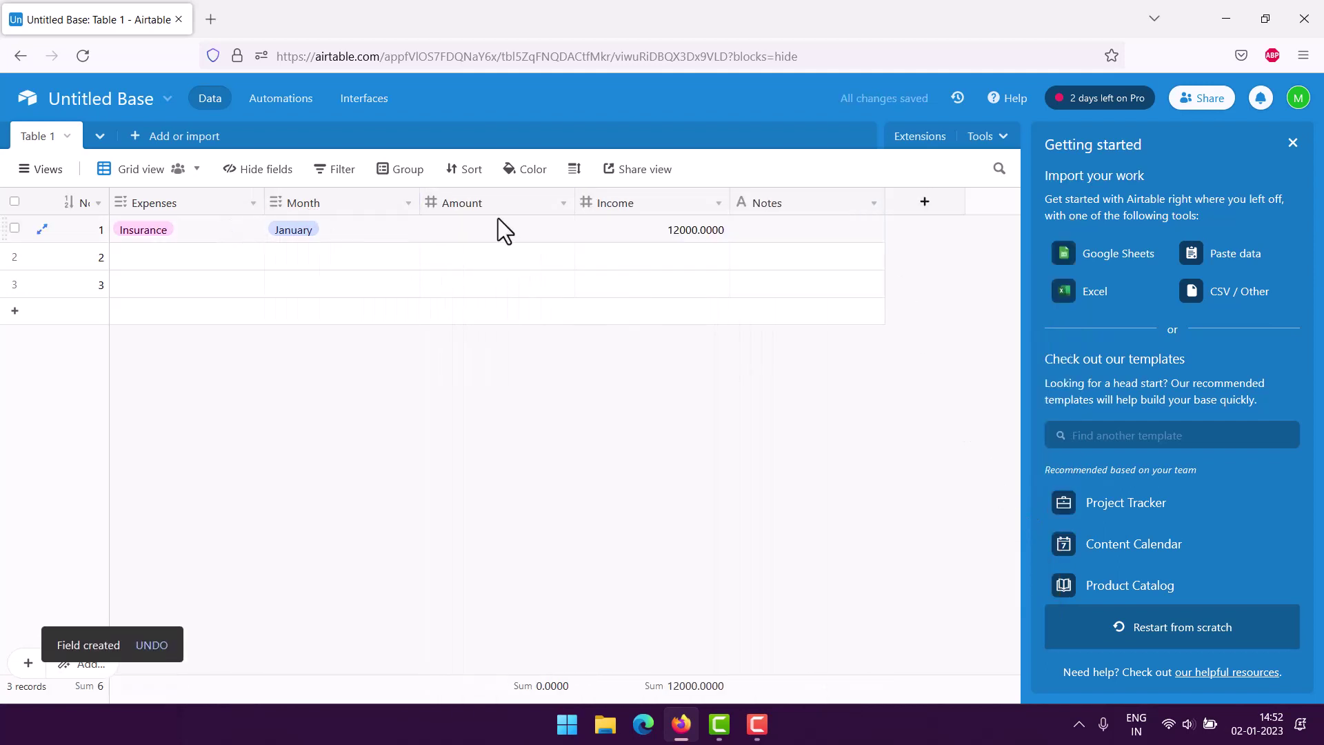
# Move Amount left of Month and enter 2000 as the Insurance record's amount
pyautogui.moveTo(449, 205); pyautogui.dragTo(414, 235)
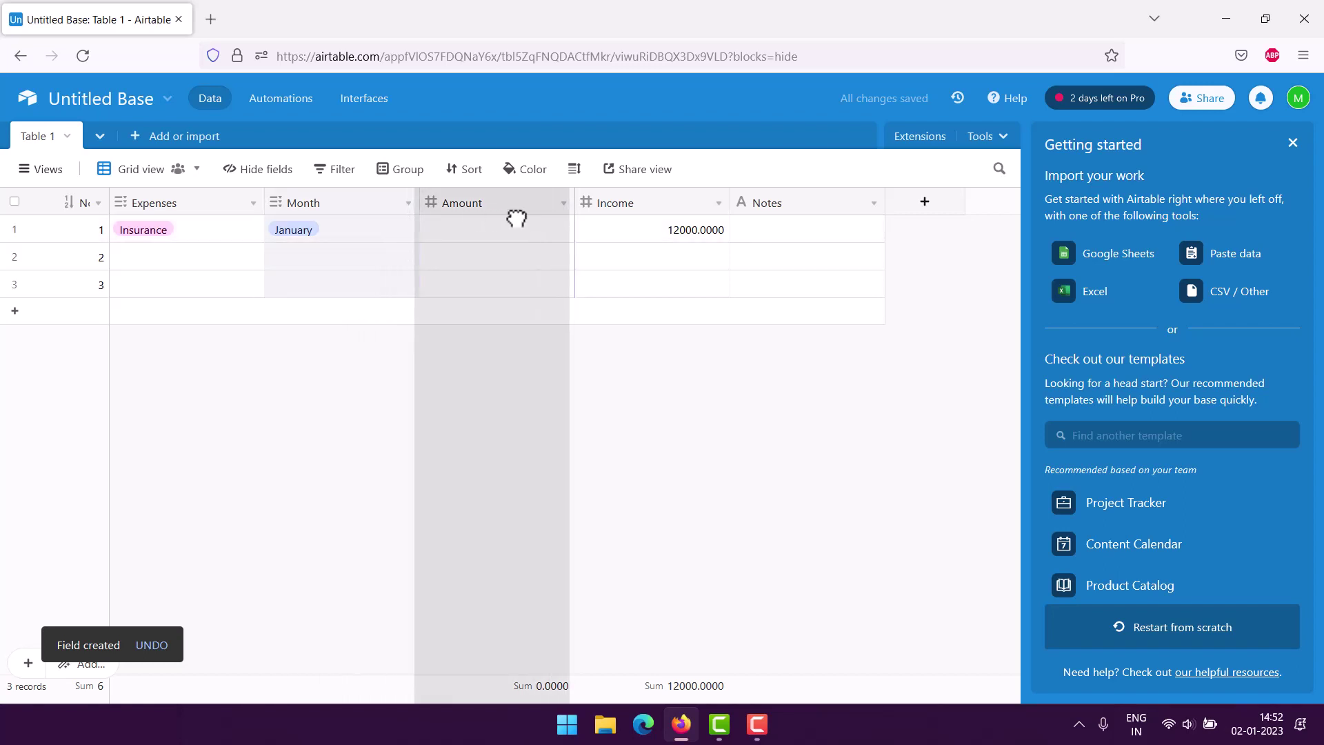
pyautogui.click(316, 234)
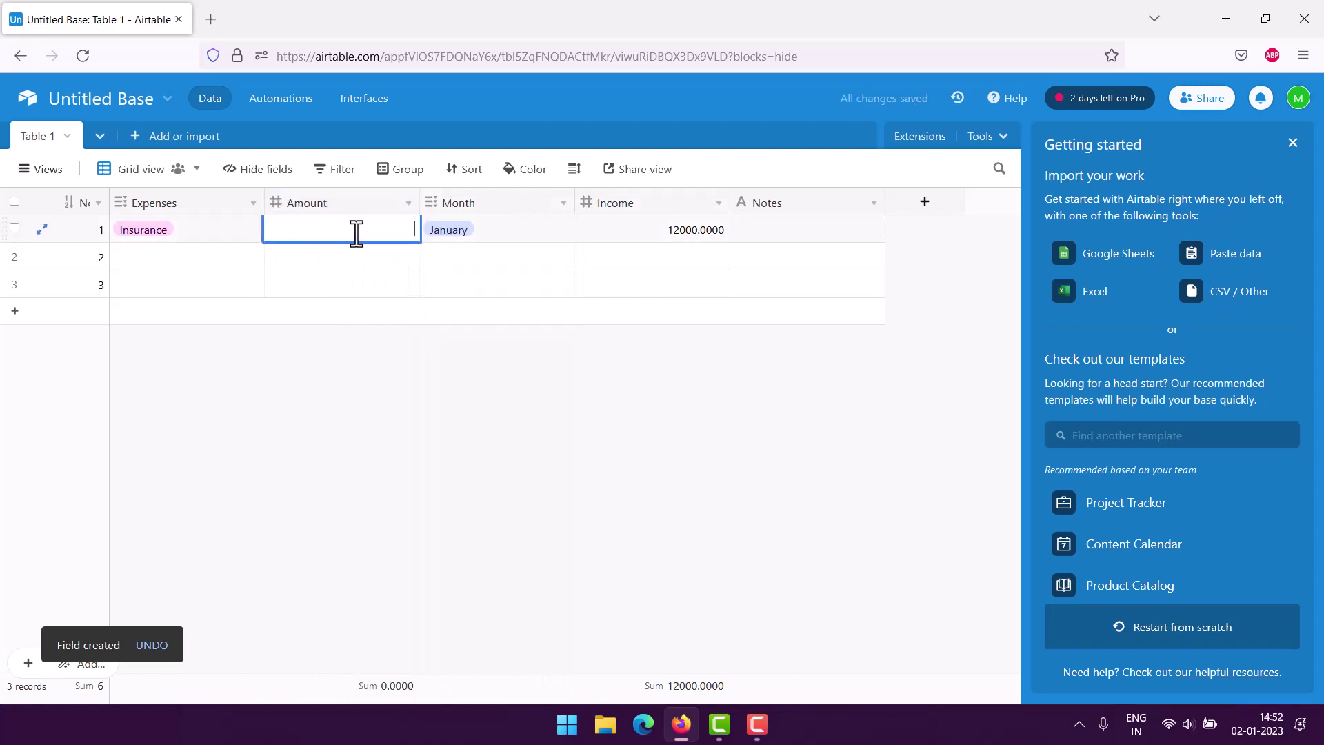
pyautogui.click(318, 223)
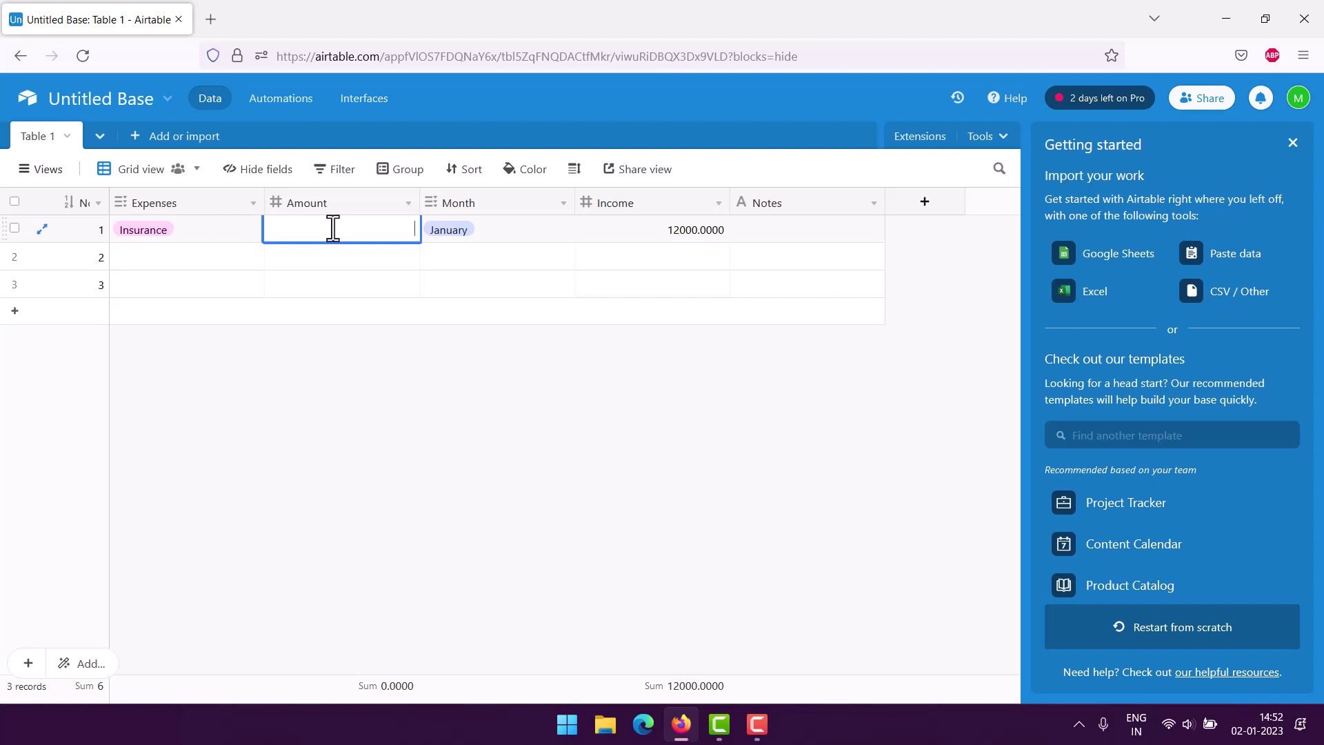
pyautogui.write('2000')
pyautogui.click(408, 410)
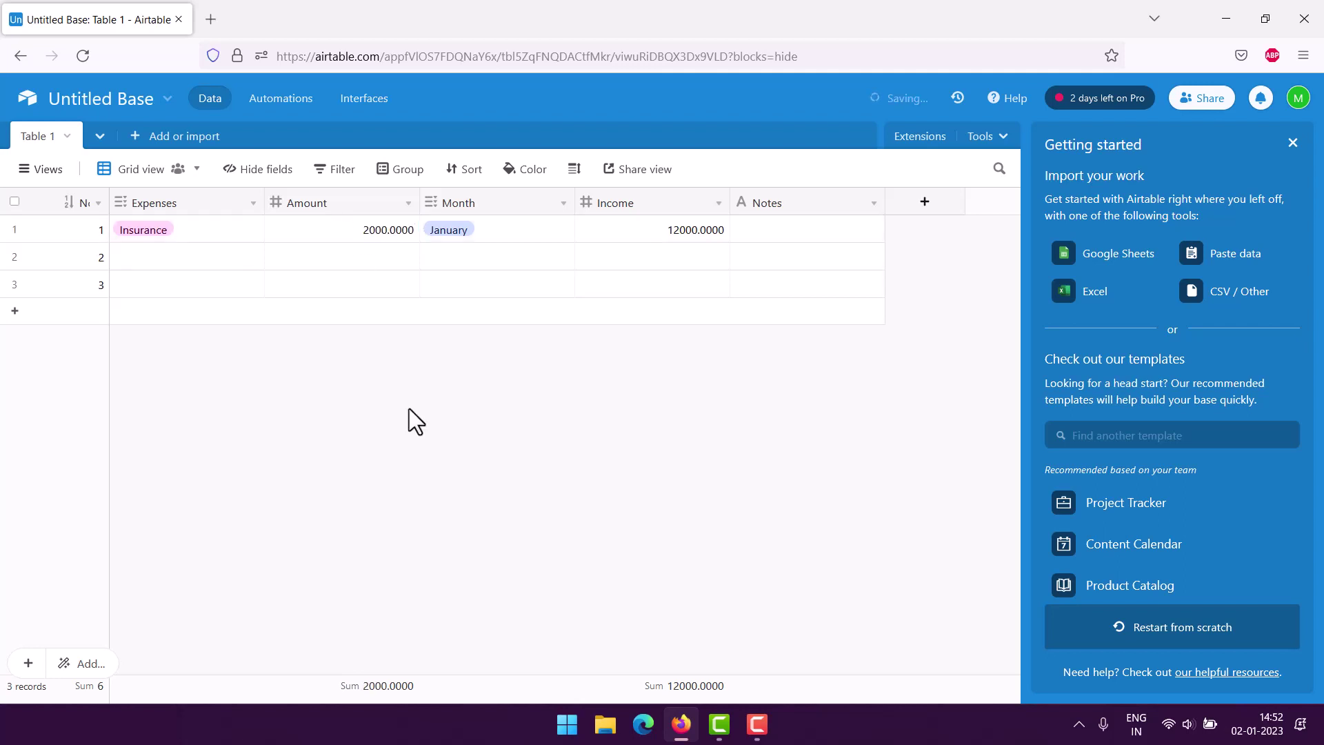
# Add a new field named Expense Amount and make it a Formula field
pyautogui.moveTo(886, 202); pyautogui.dragTo(827, 201)
pyautogui.click(864, 203)
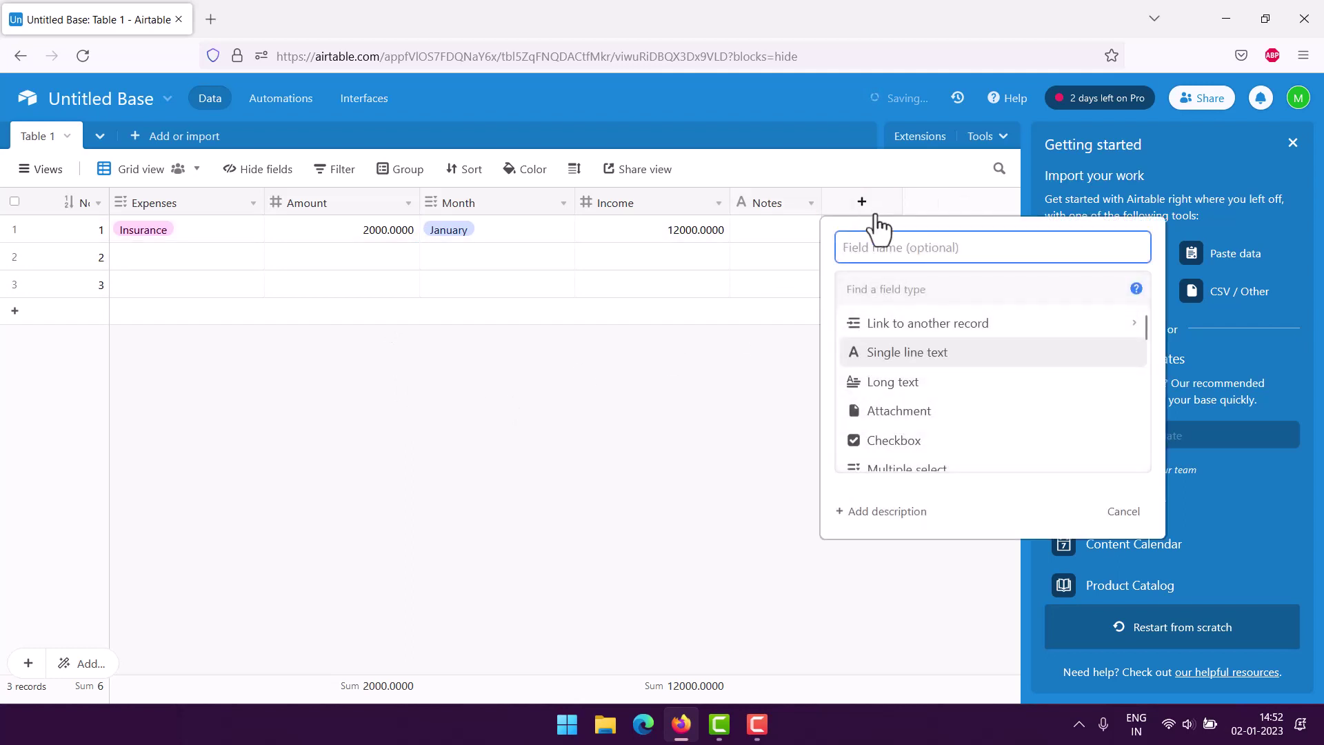
pyautogui.write('Expen')
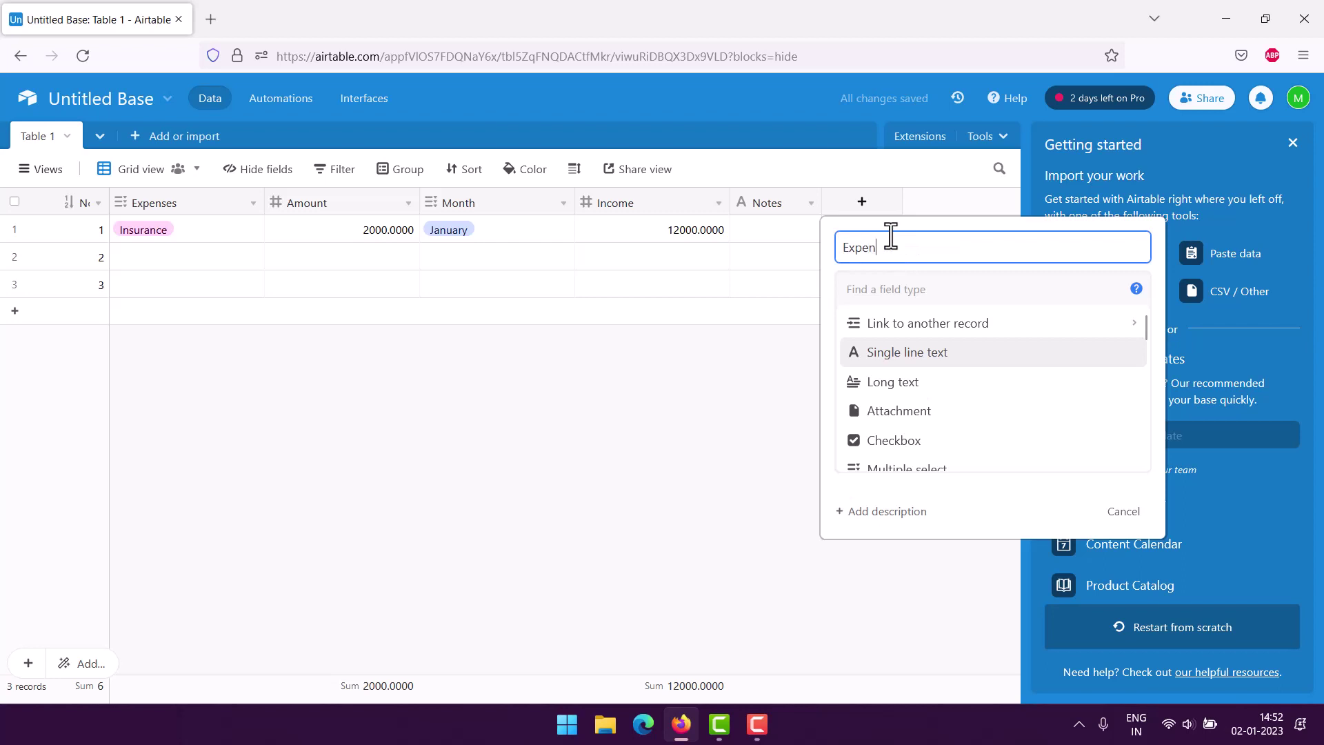
pyautogui.write('se Amount')
pyautogui.scroll(-5, 979, 396)
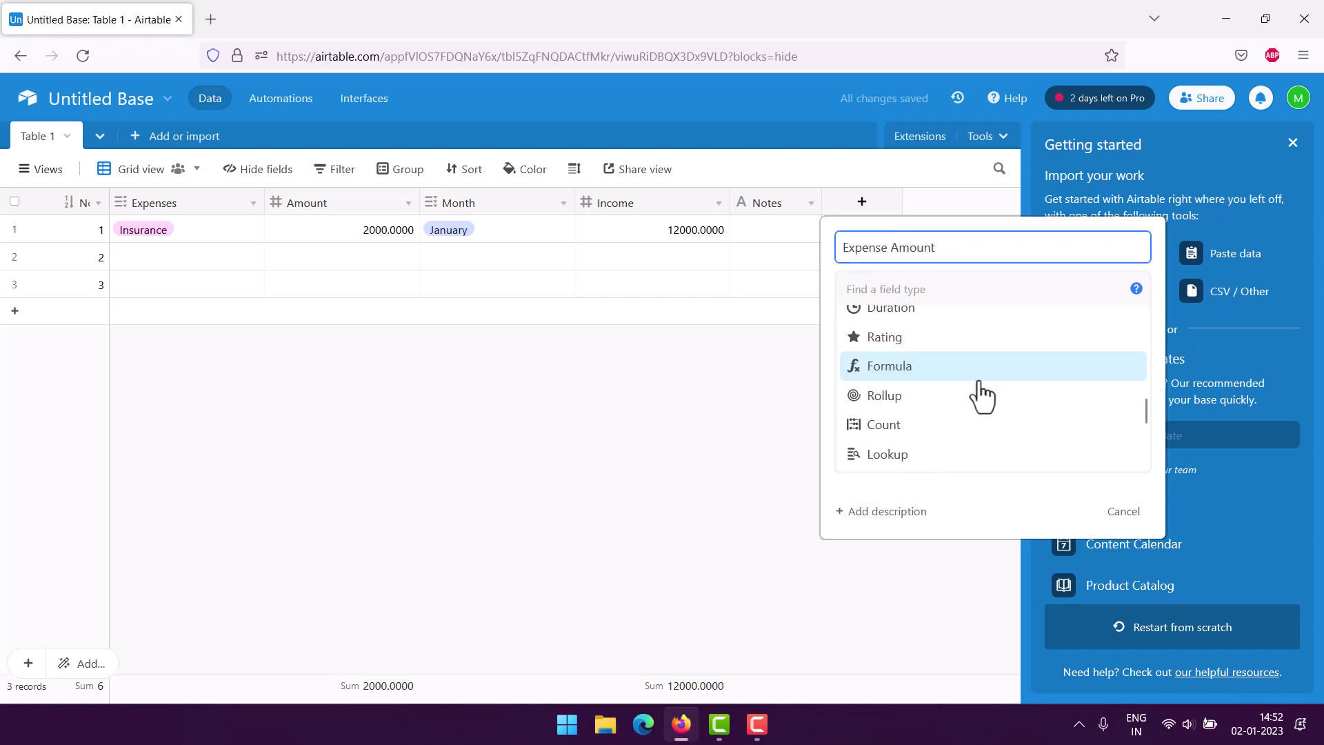
pyautogui.click(925, 376)
# Enter the formula (Income-Amount) for the Expense Amount field
pyautogui.click(901, 401)
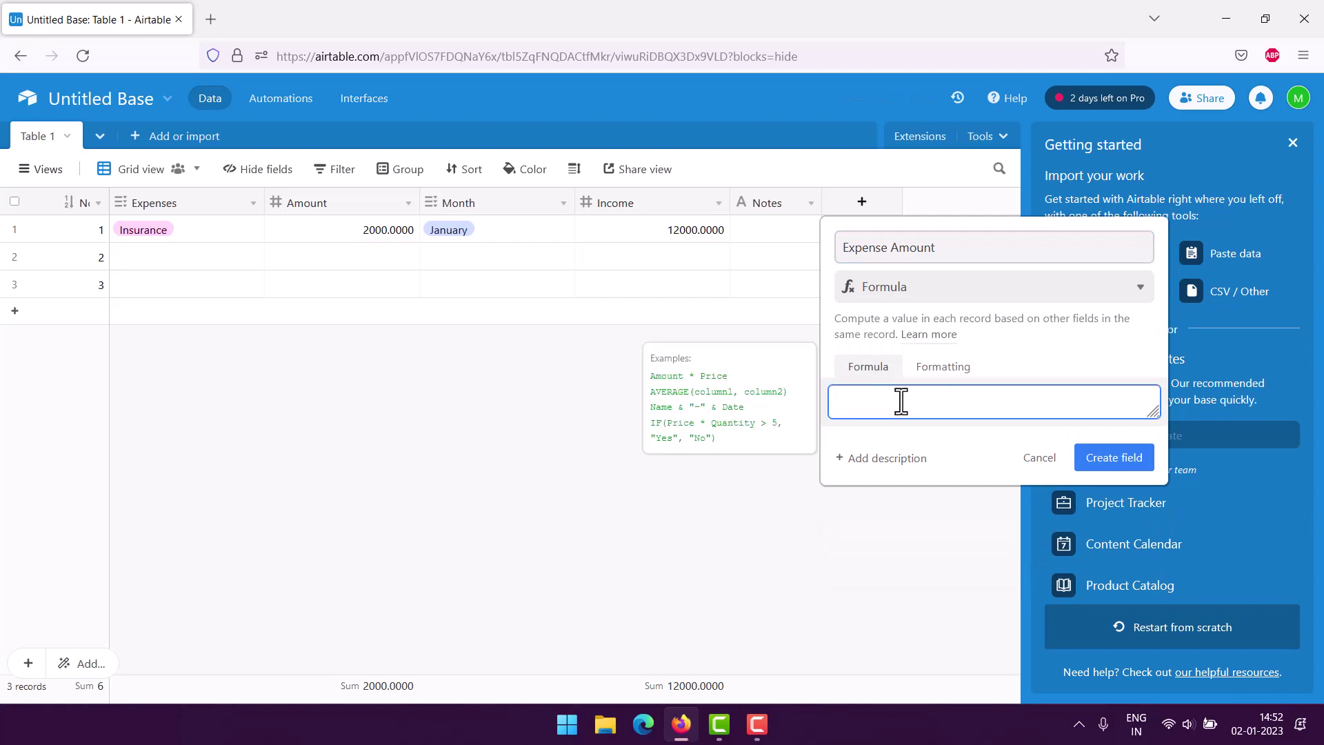
pyautogui.write('Income')
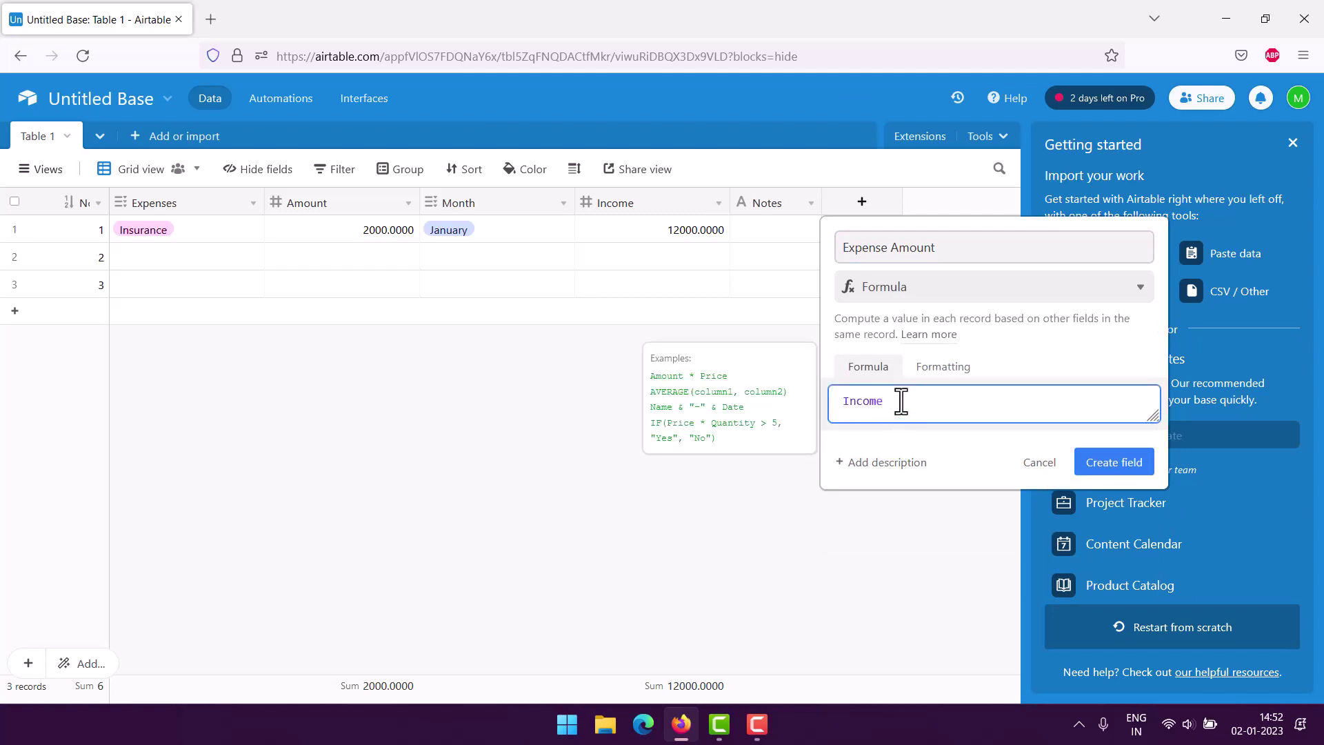
pyautogui.press('BackSpace')
pyautogui.press('BackSpace')
pyautogui.press('BackSpace')
pyautogui.press('BackSpace')
pyautogui.press('BackSpace')
pyautogui.press('BackSpace')
pyautogui.press('BackSpace')
pyautogui.write('Expen')
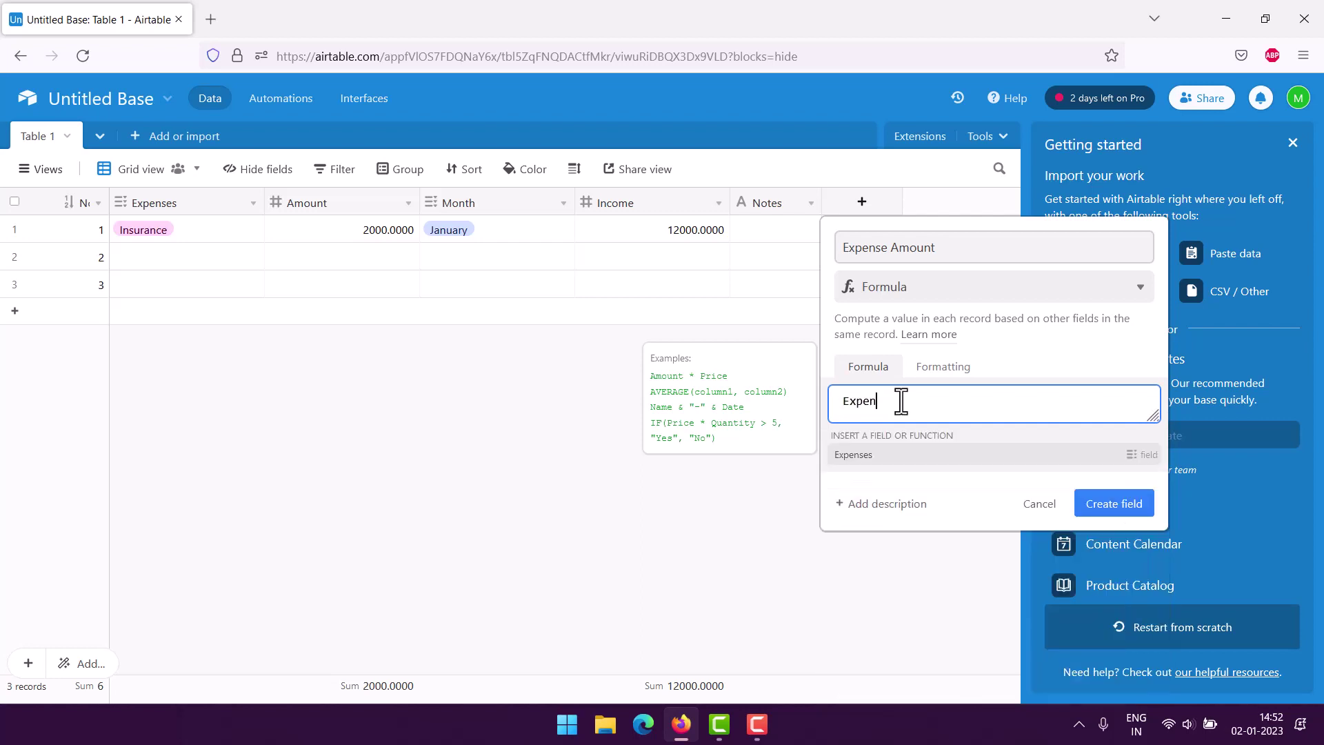
pyautogui.write('se')
pyautogui.moveTo(940, 247); pyautogui.dragTo(888, 249)
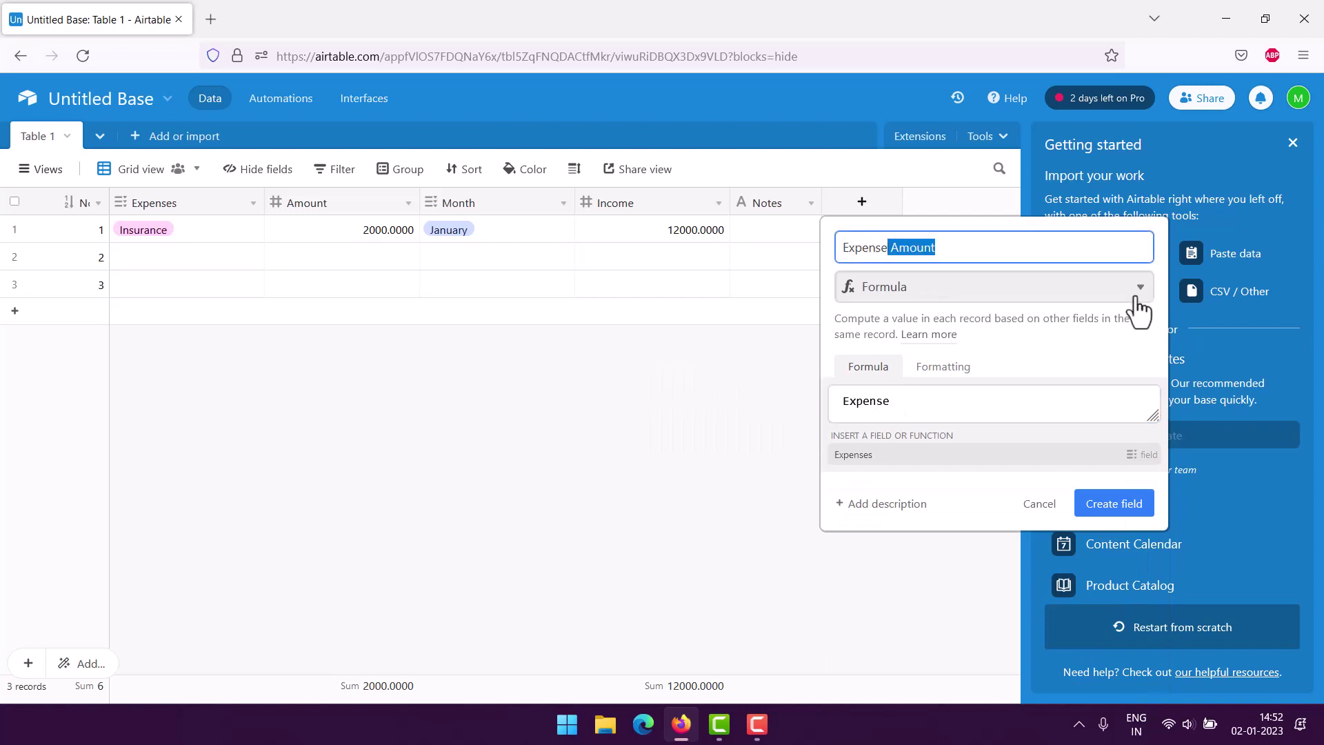
pyautogui.click(952, 247)
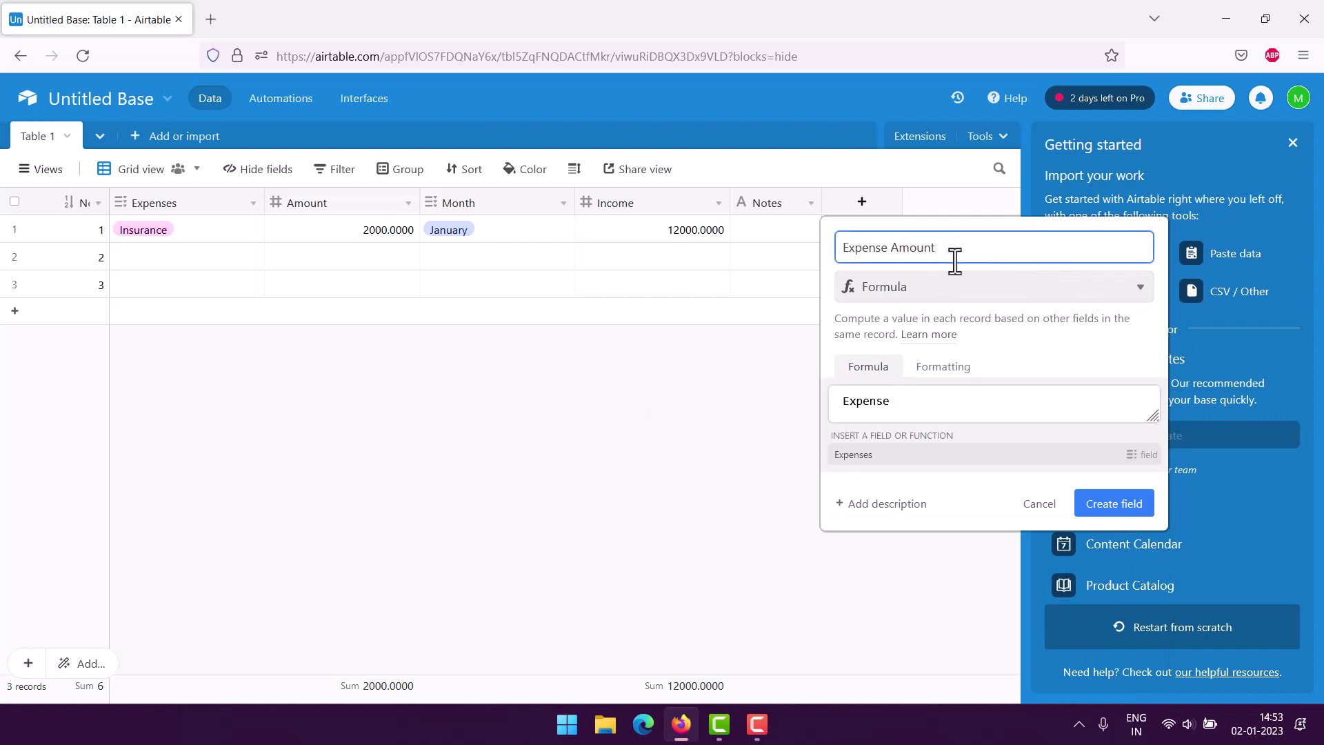
pyautogui.moveTo(912, 408); pyautogui.dragTo(851, 400)
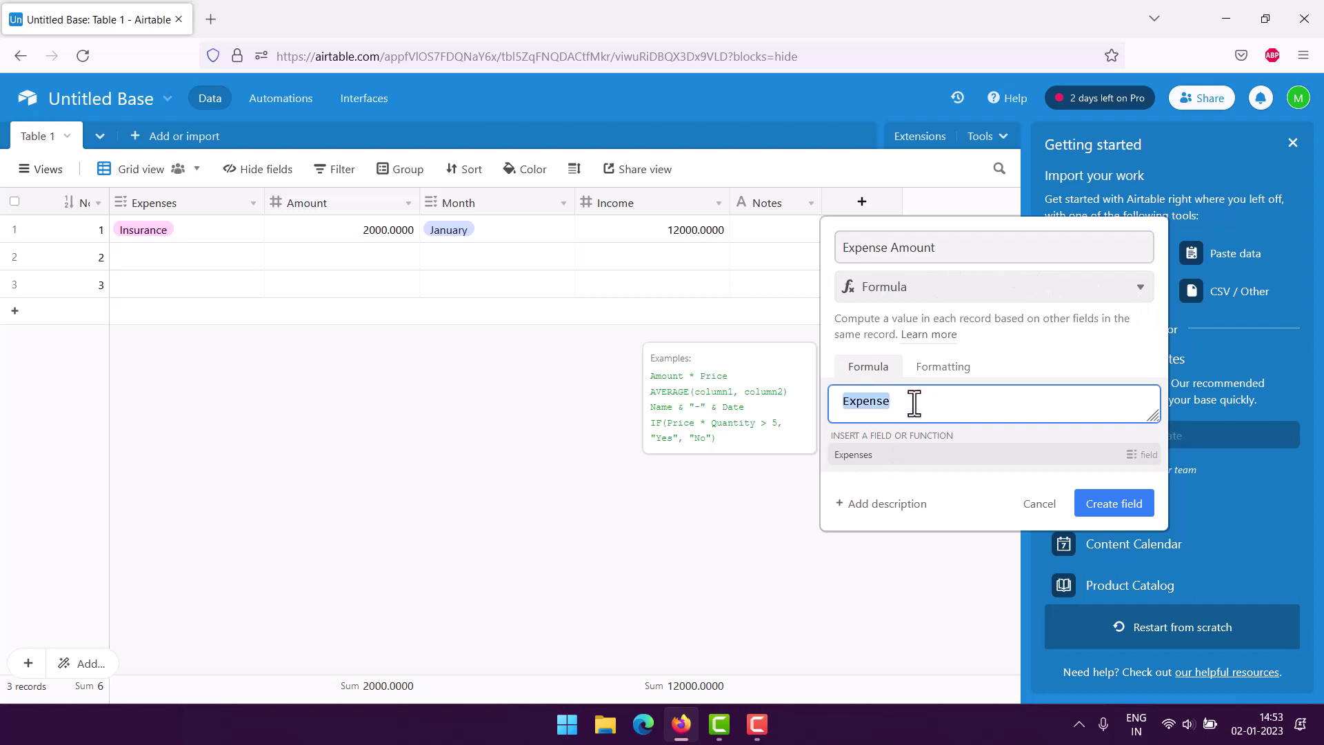
pyautogui.press('BackSpace')
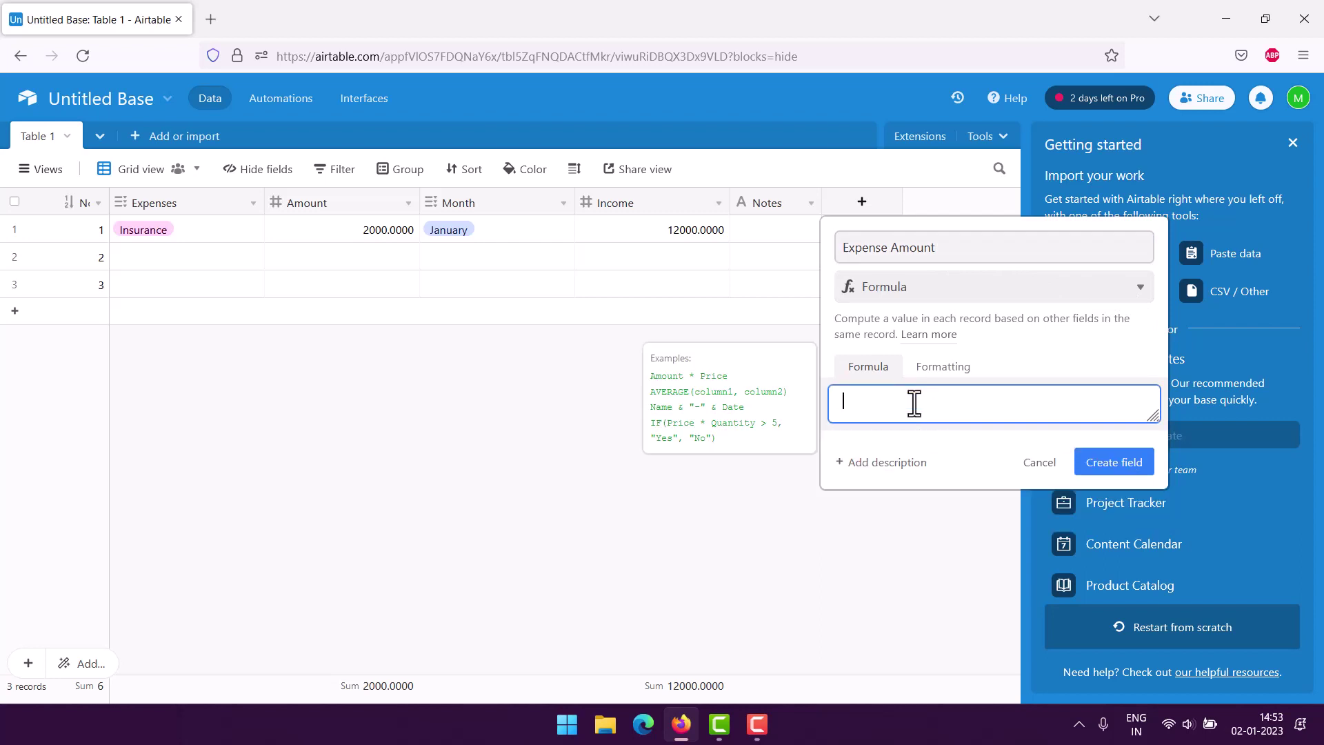
pyautogui.write('= (Income')
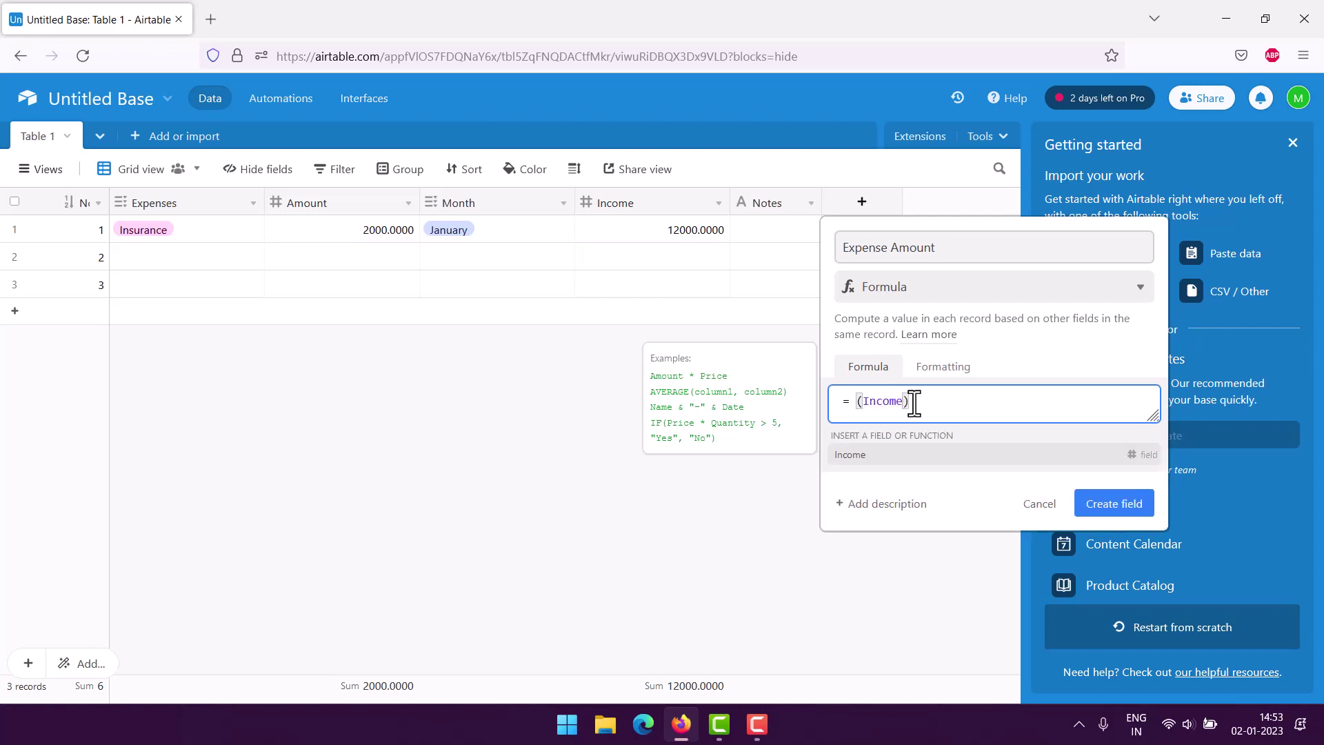
pyautogui.click(900, 455)
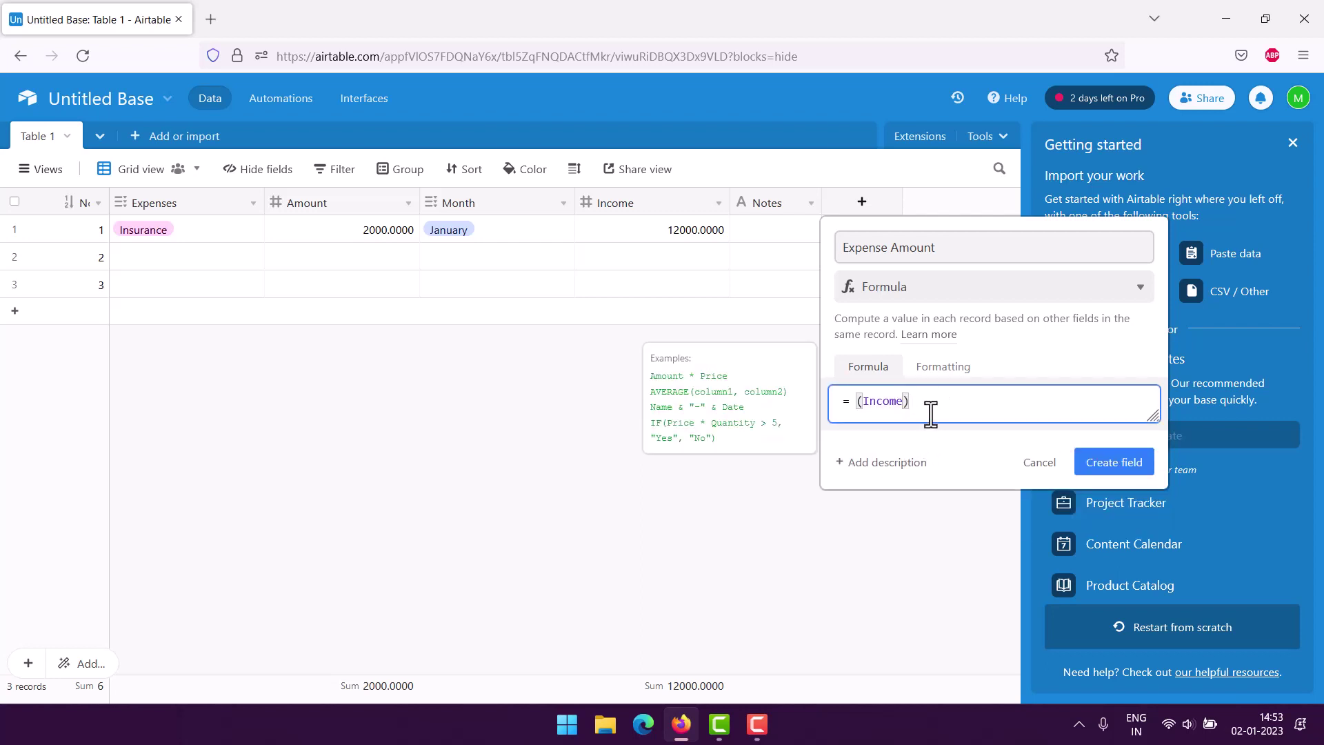
pyautogui.write('-Amount')
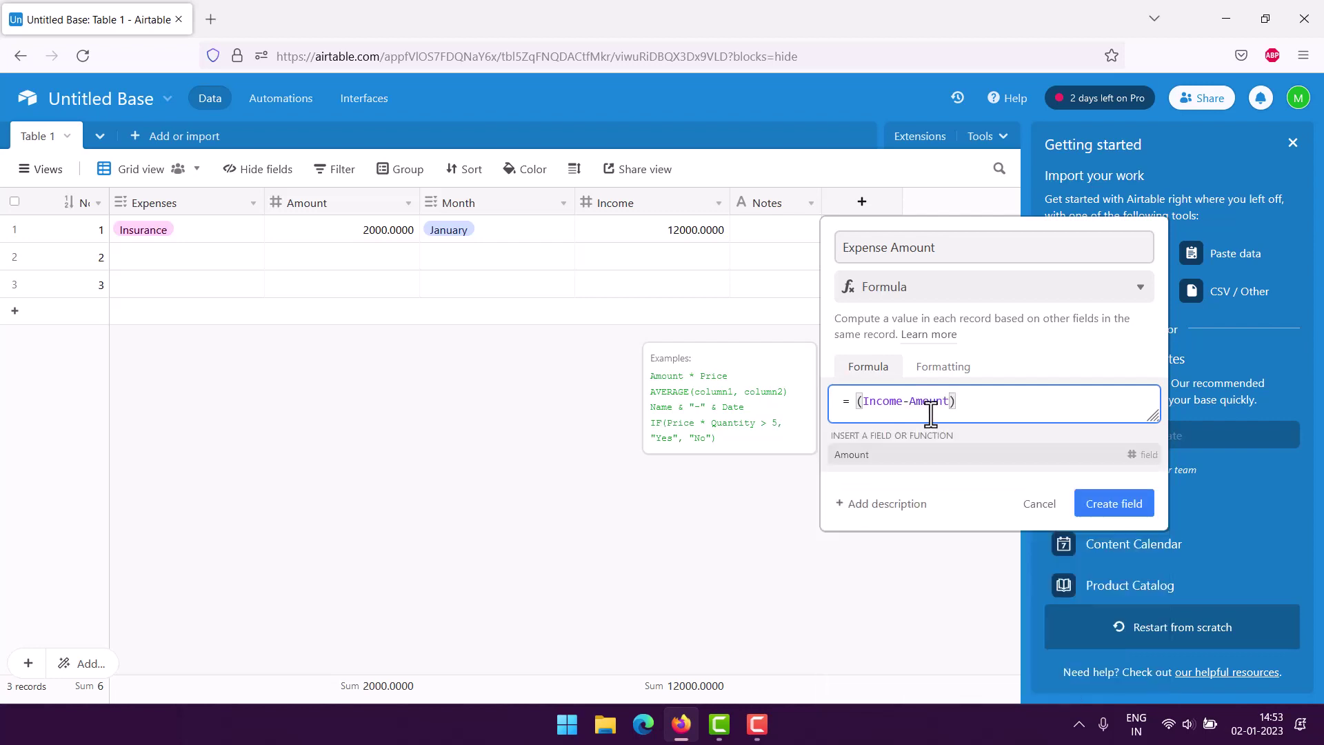
pyautogui.click(1022, 352)
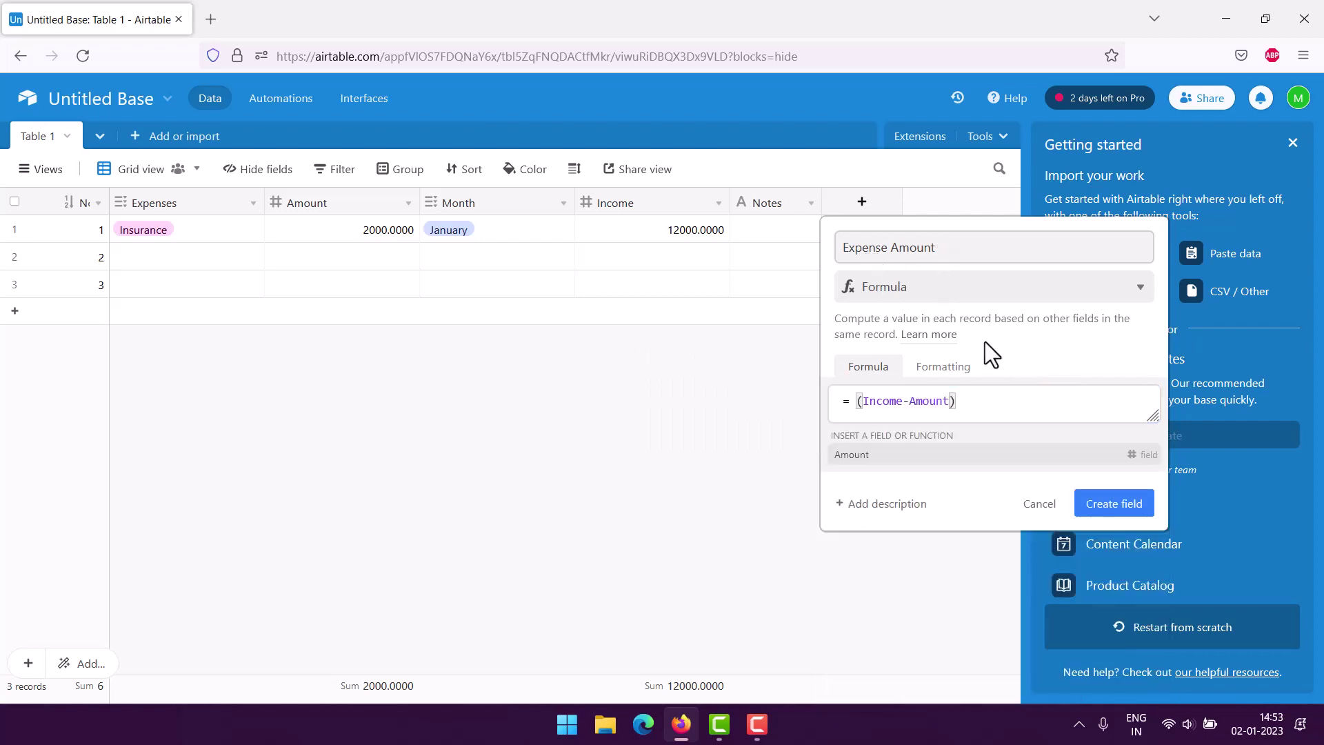
pyautogui.click(905, 457)
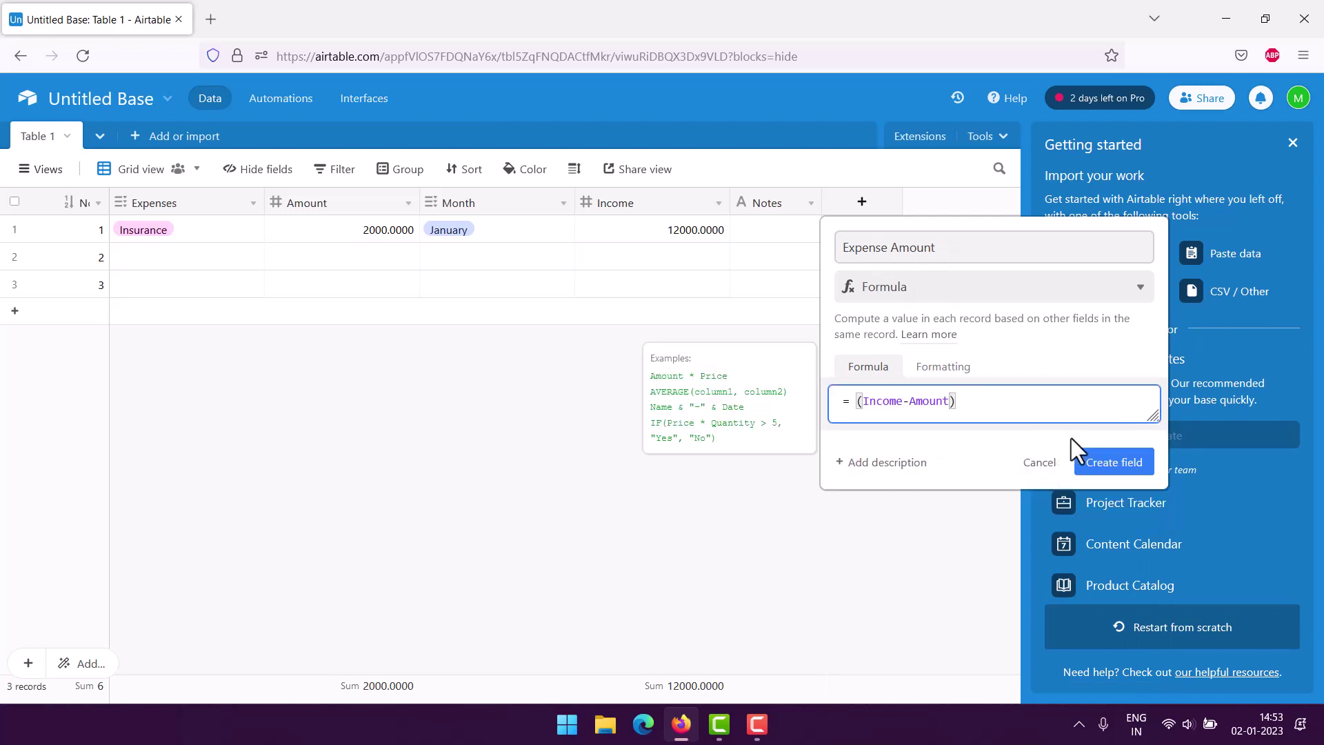
# Create the Expense Amount column, showing 10000 for Insurance, then check the empty Expenses cells
pyautogui.click(1138, 469)
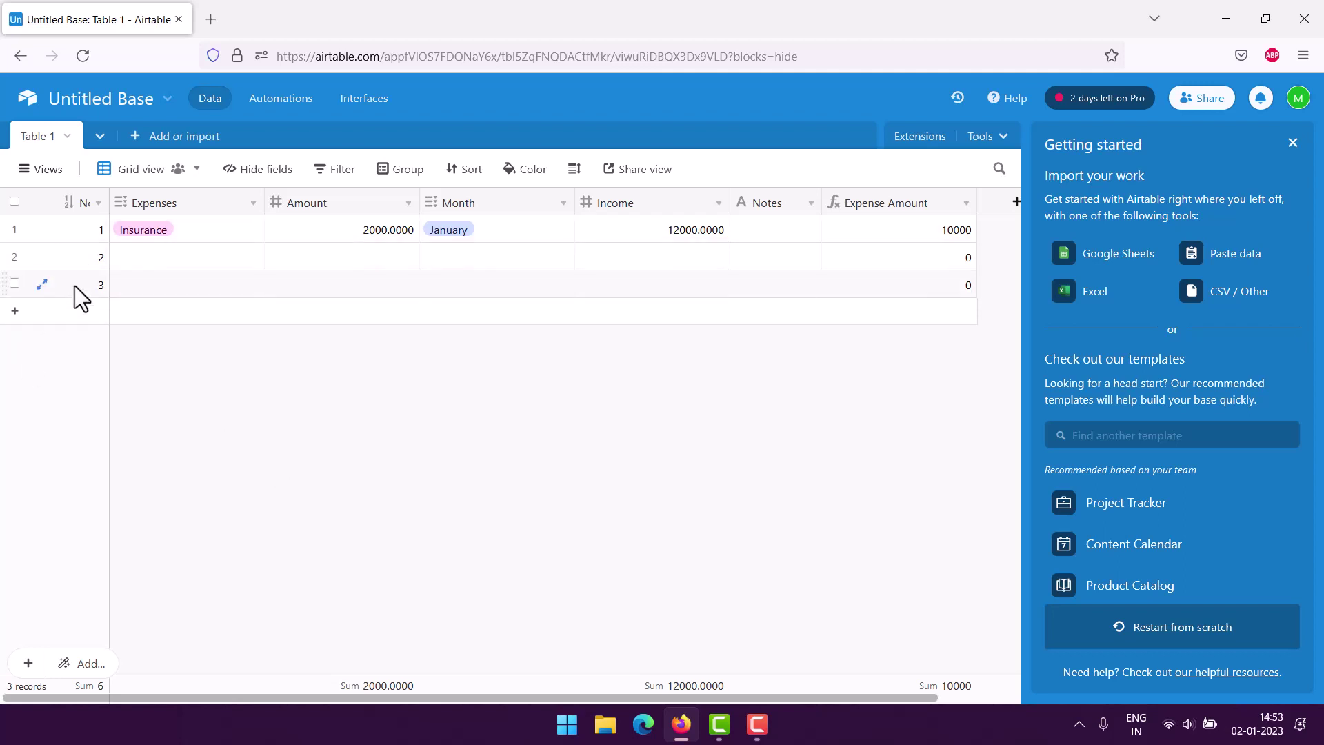
pyautogui.click(142, 259)
pyautogui.click(161, 293)
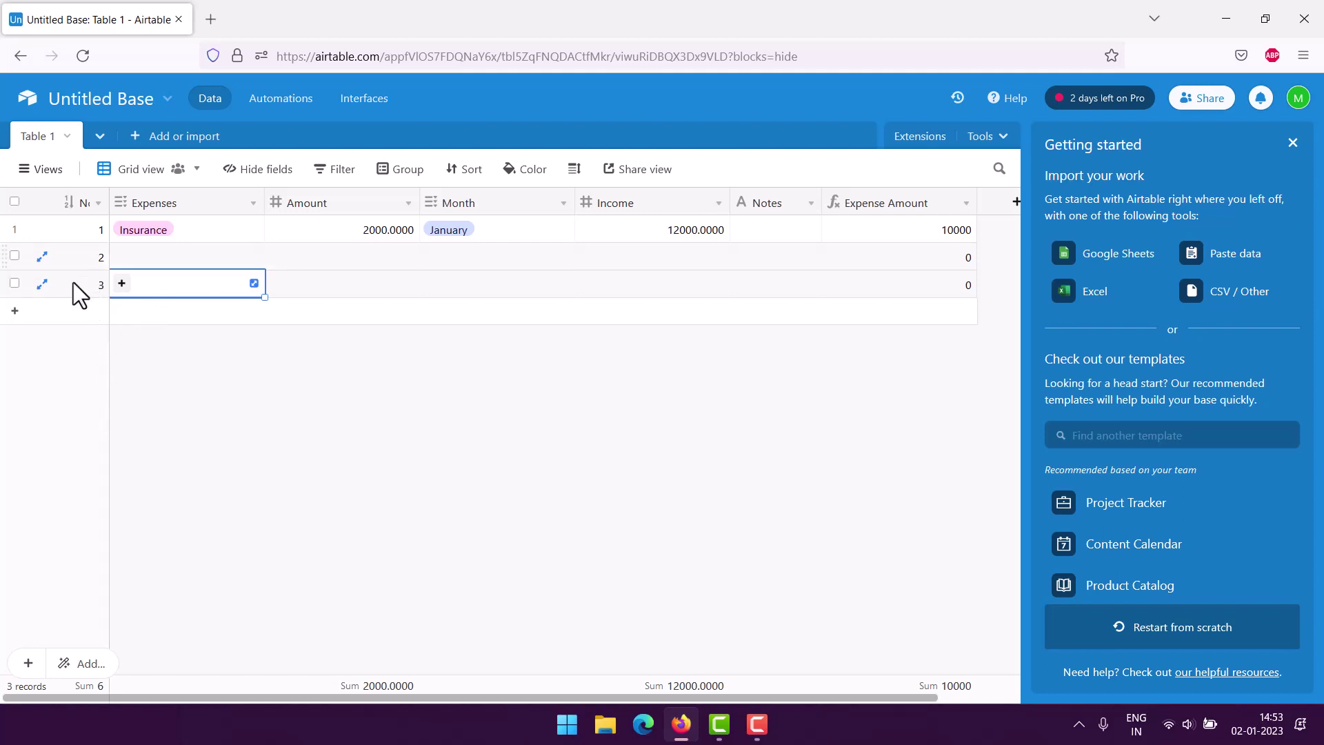
pyautogui.click(141, 257)
pyautogui.click(217, 396)
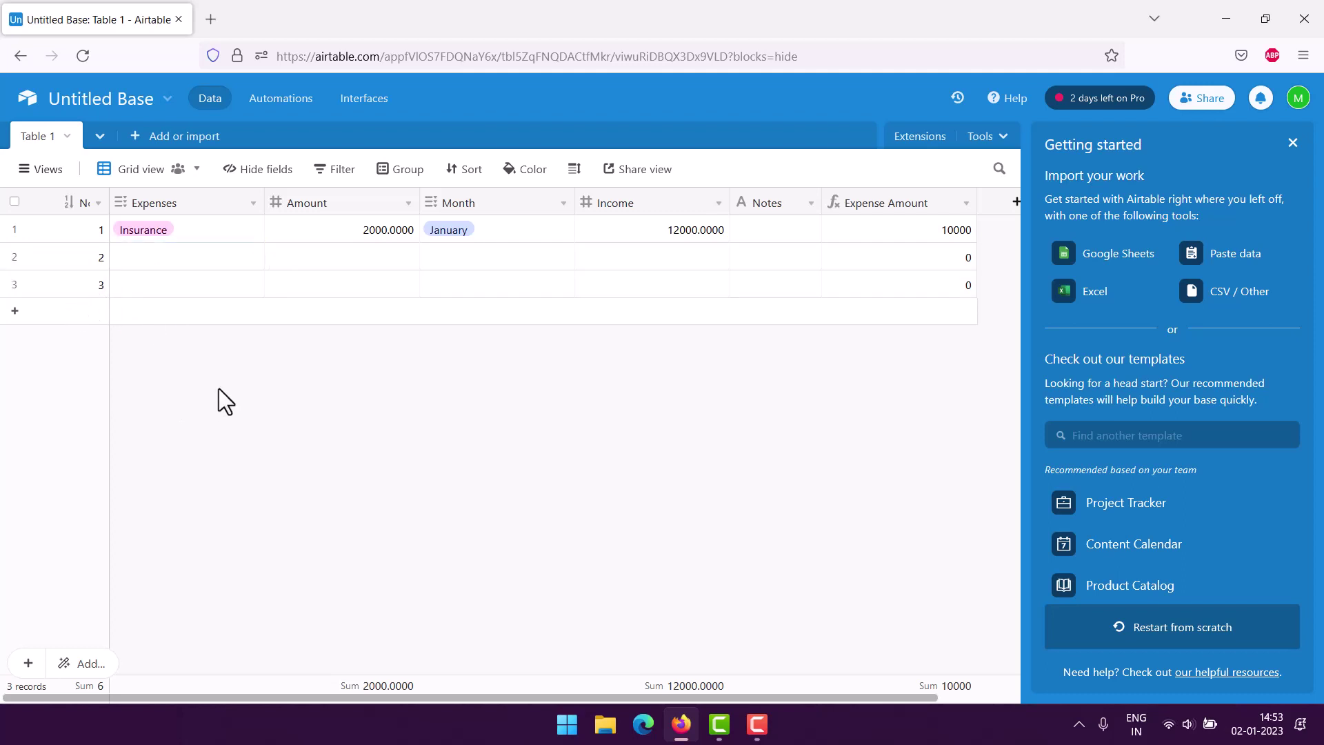
# Create a personal form view named Business Expense Tracker
pyautogui.click(31, 171)
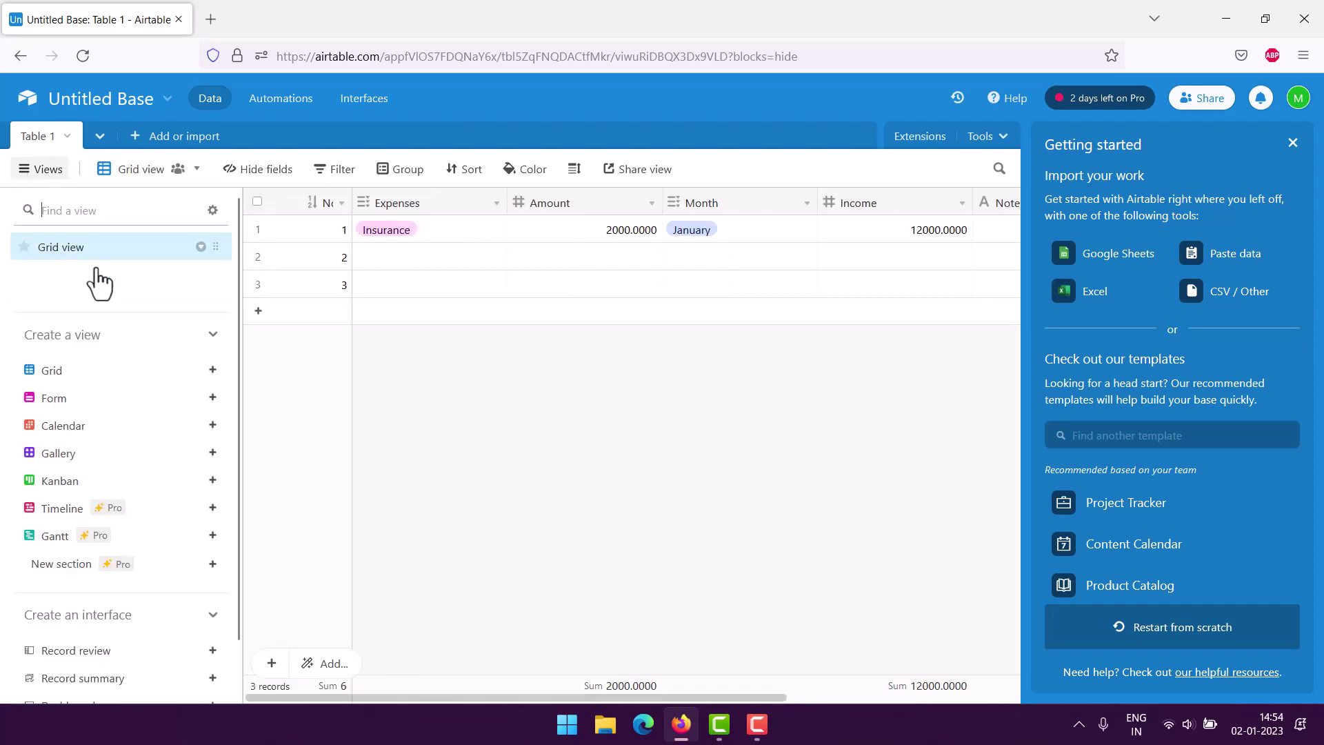
pyautogui.click(58, 400)
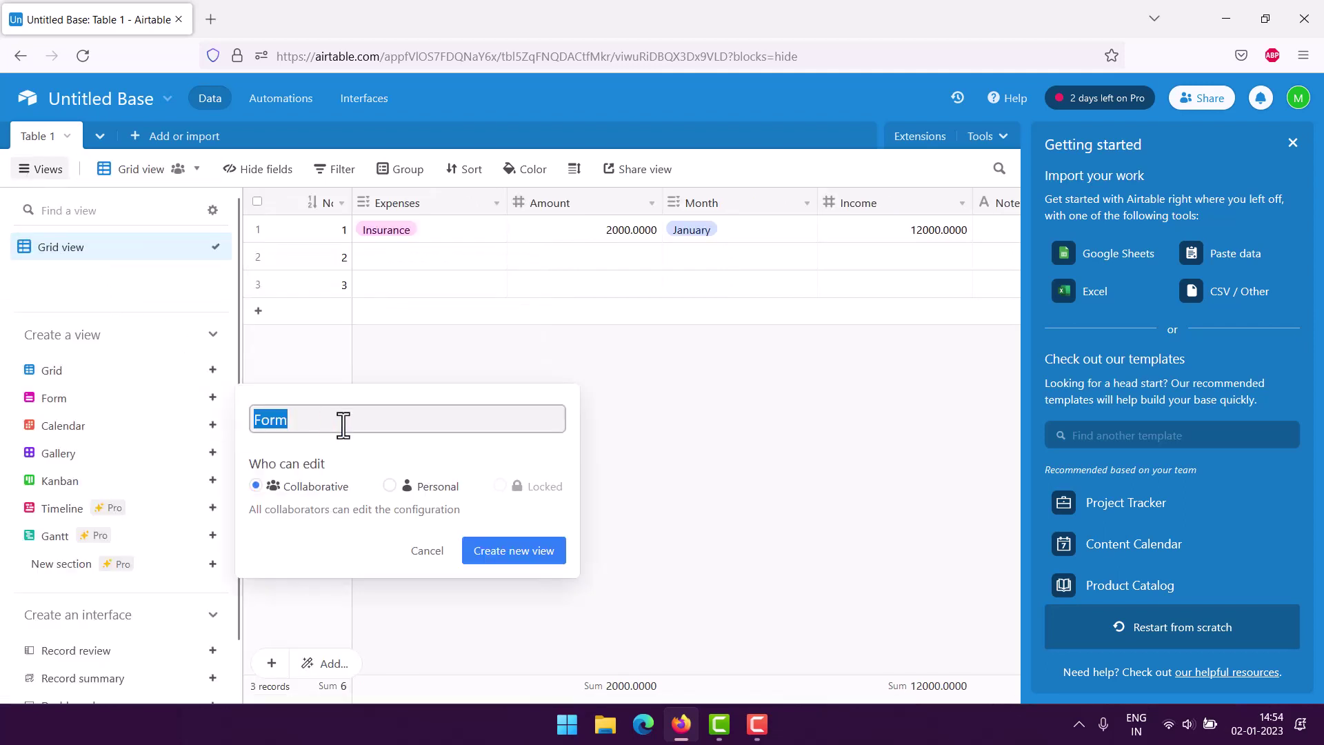
pyautogui.click(391, 486)
pyautogui.moveTo(260, 420); pyautogui.dragTo(420, 410)
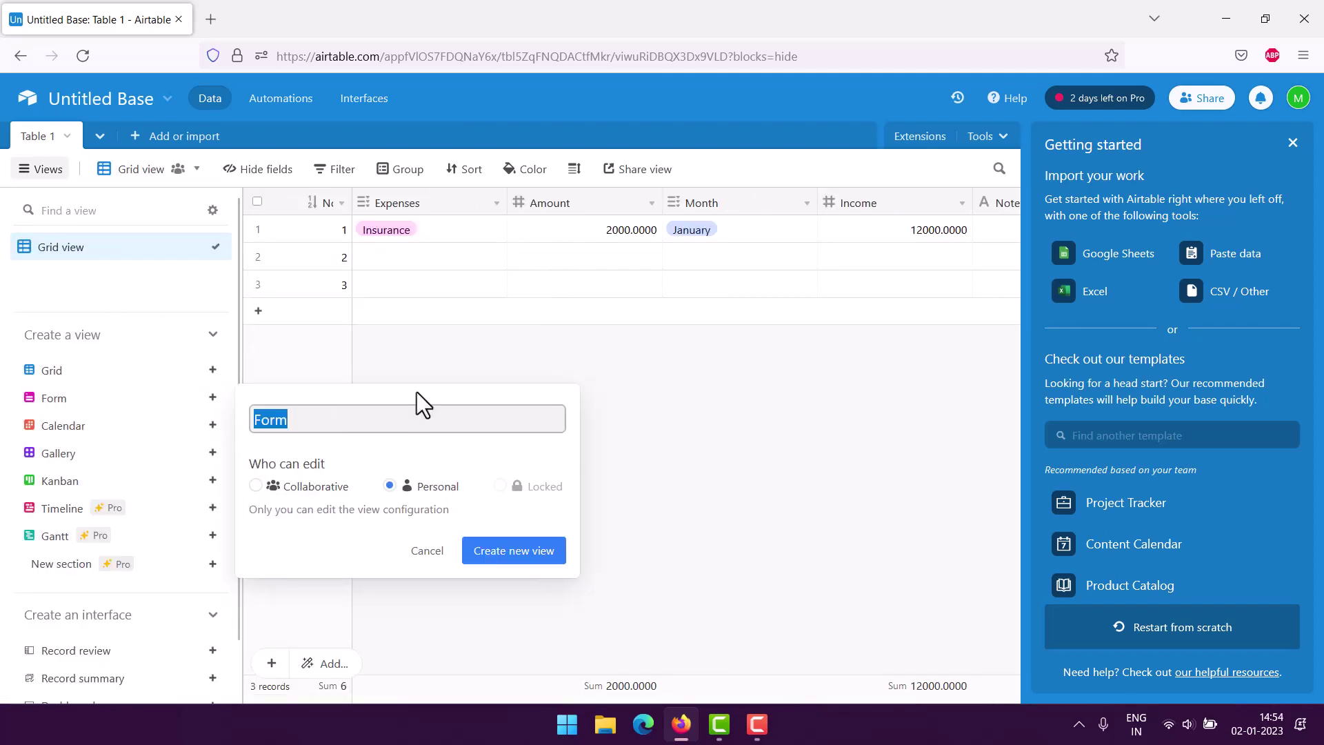
pyautogui.write('Business Expense')
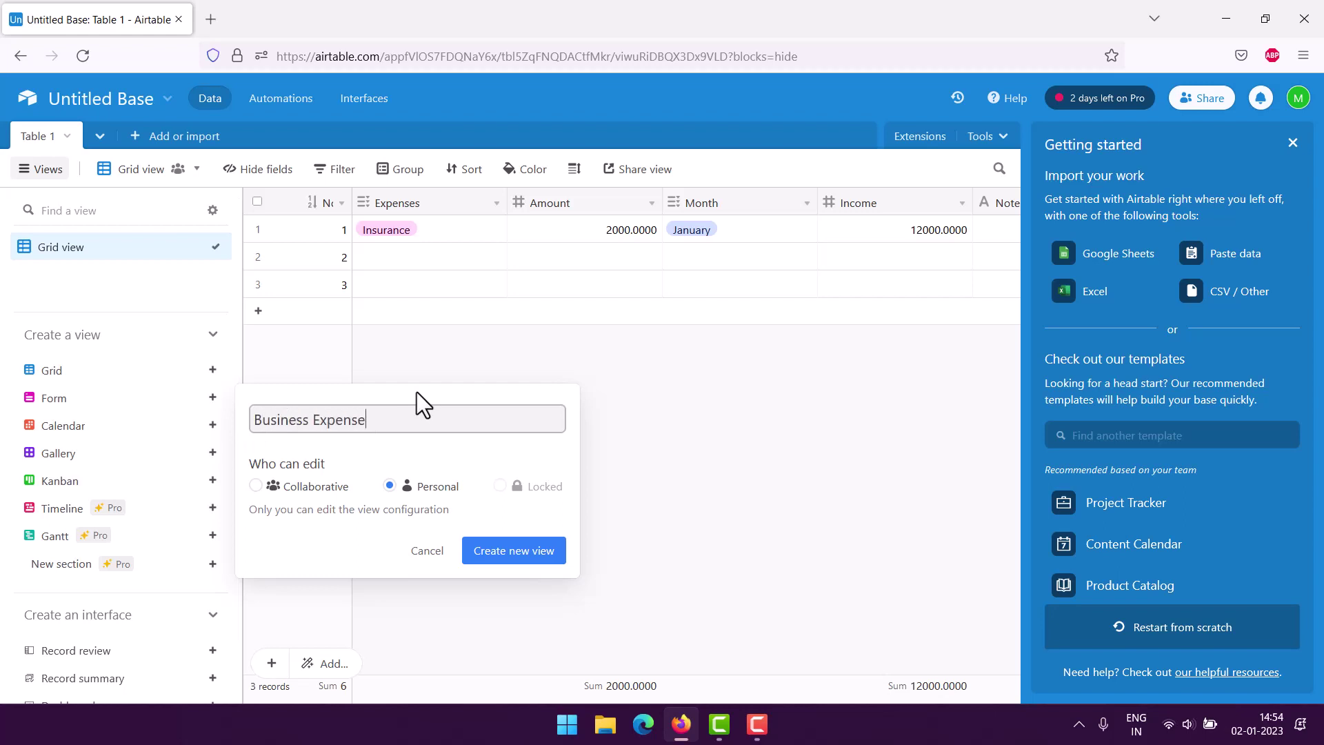
pyautogui.write(' Tracker')
pyautogui.click(477, 552)
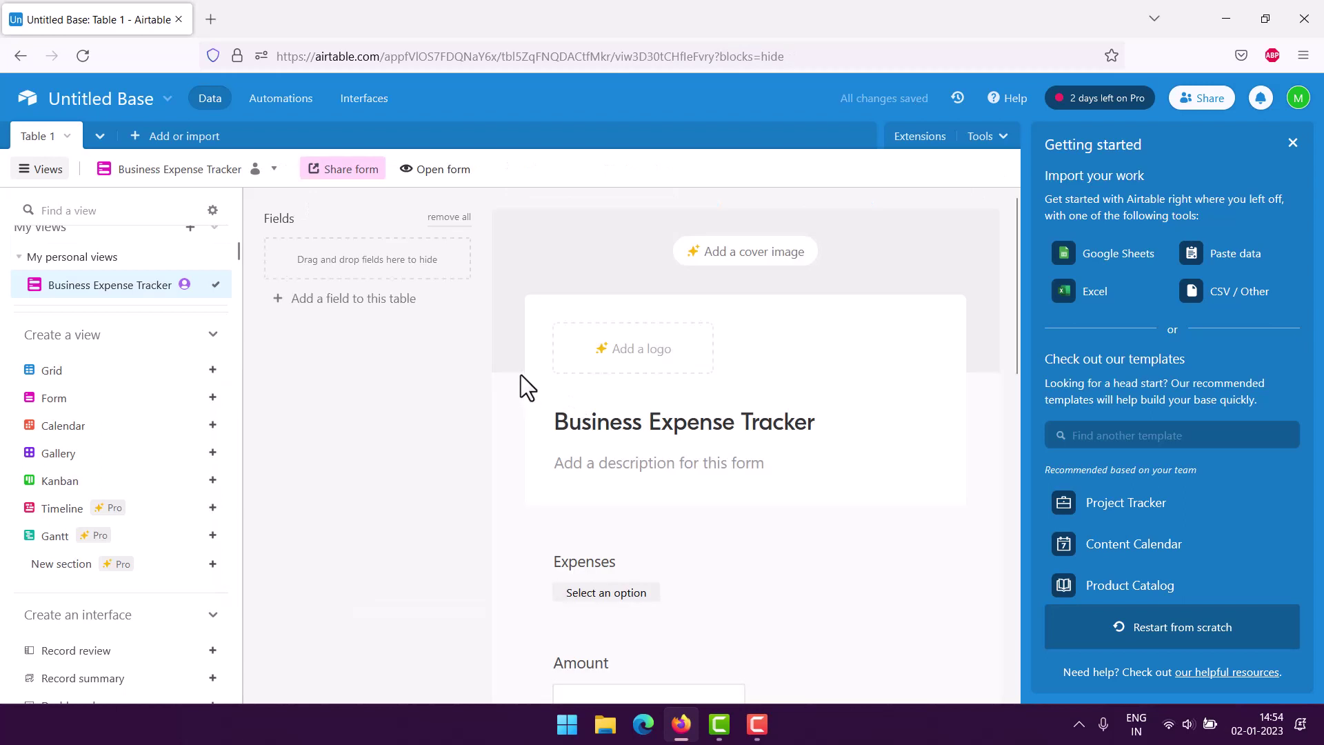
# Give the form the description 'Track business expenses!'
pyautogui.click(618, 471)
pyautogui.write('Track busin')
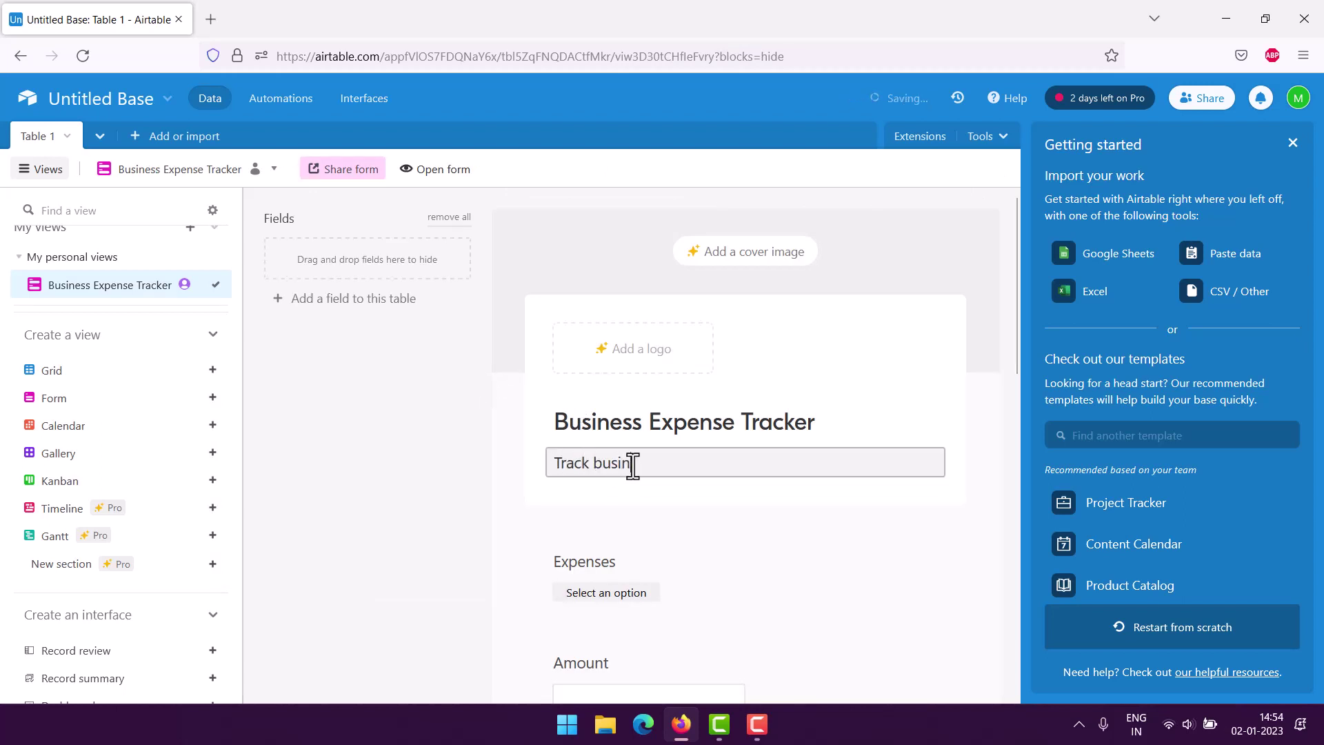
pyautogui.write('ess expenses!')
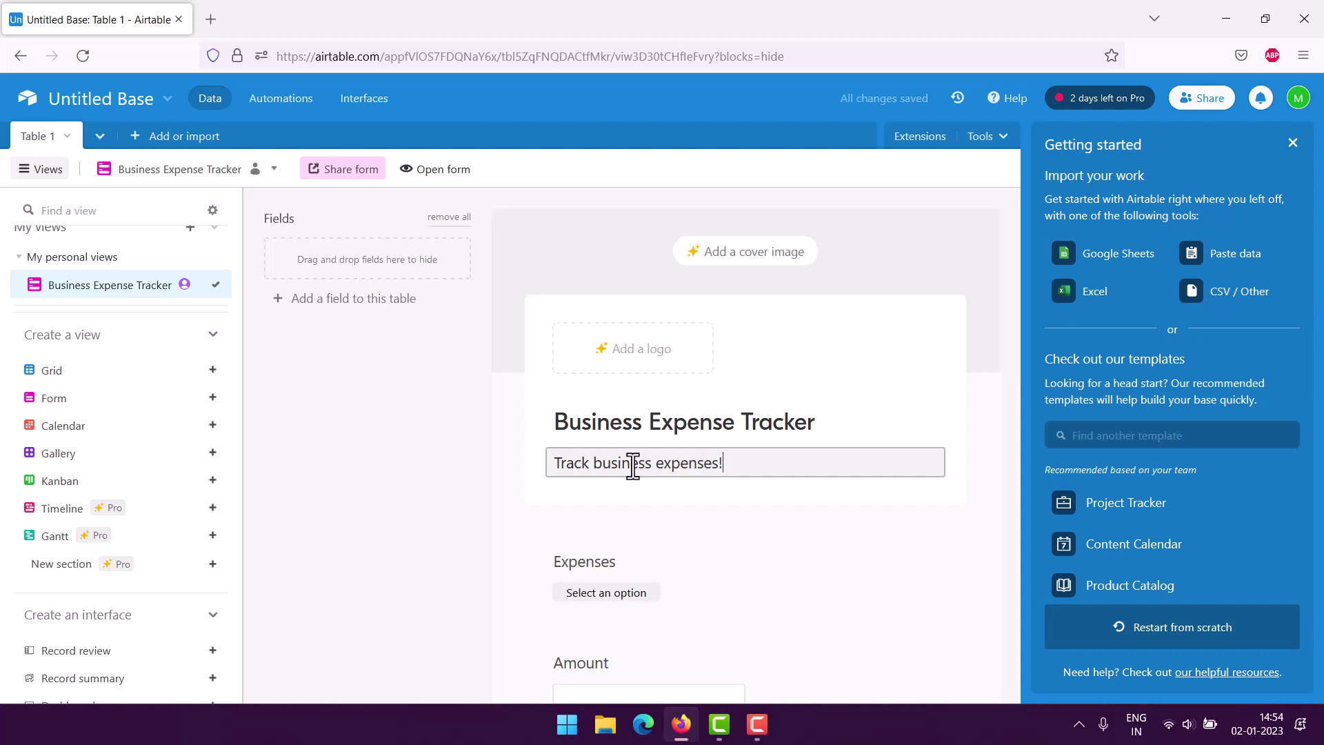
pyautogui.scroll(-3, 633, 466)
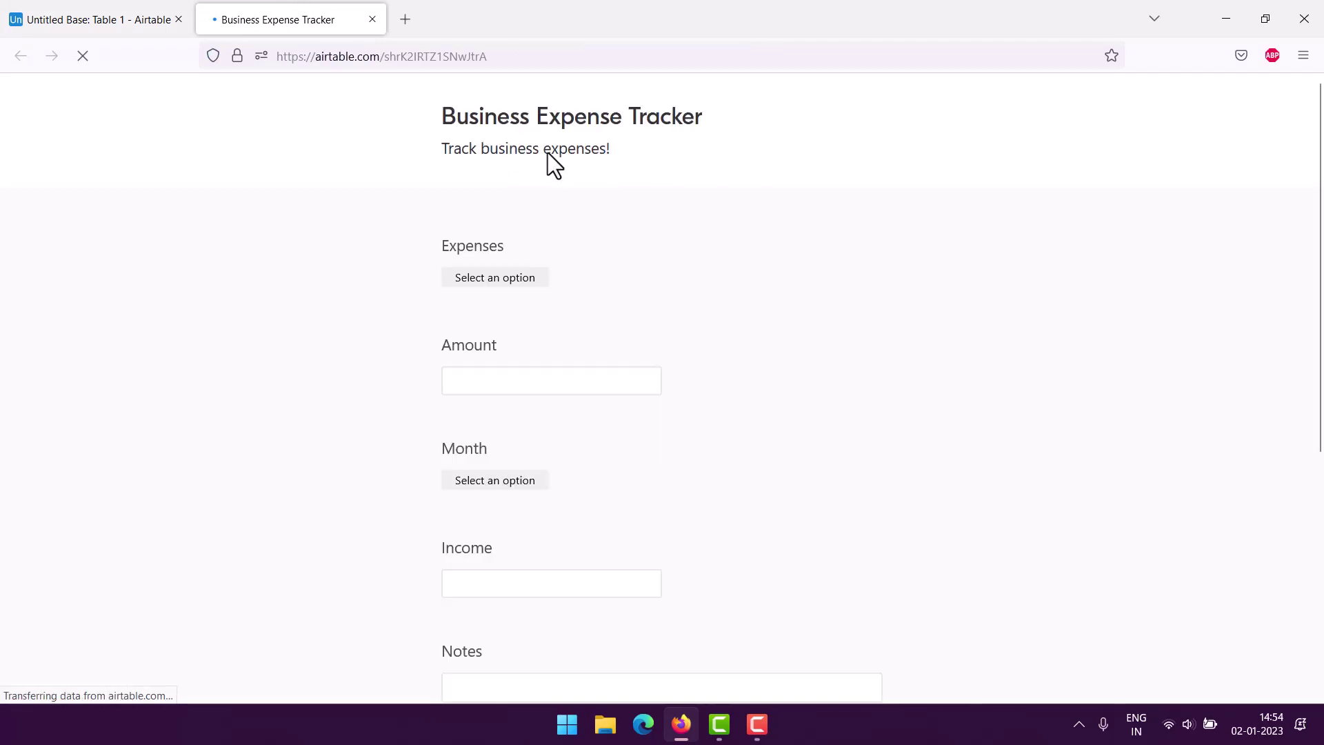
# Submit the form with Bills, amount 400, January, income 12000 and note 'Monthly bill'
pyautogui.click(484, 280)
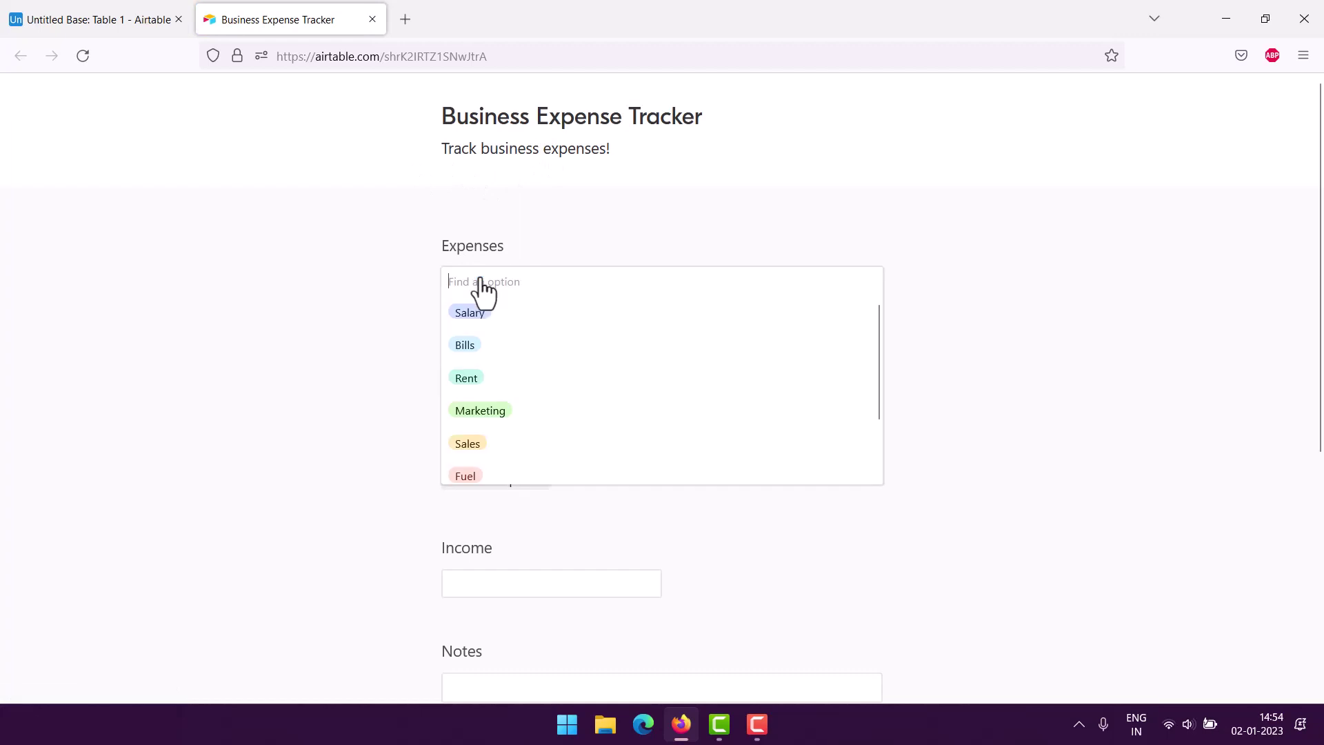
pyautogui.click(474, 345)
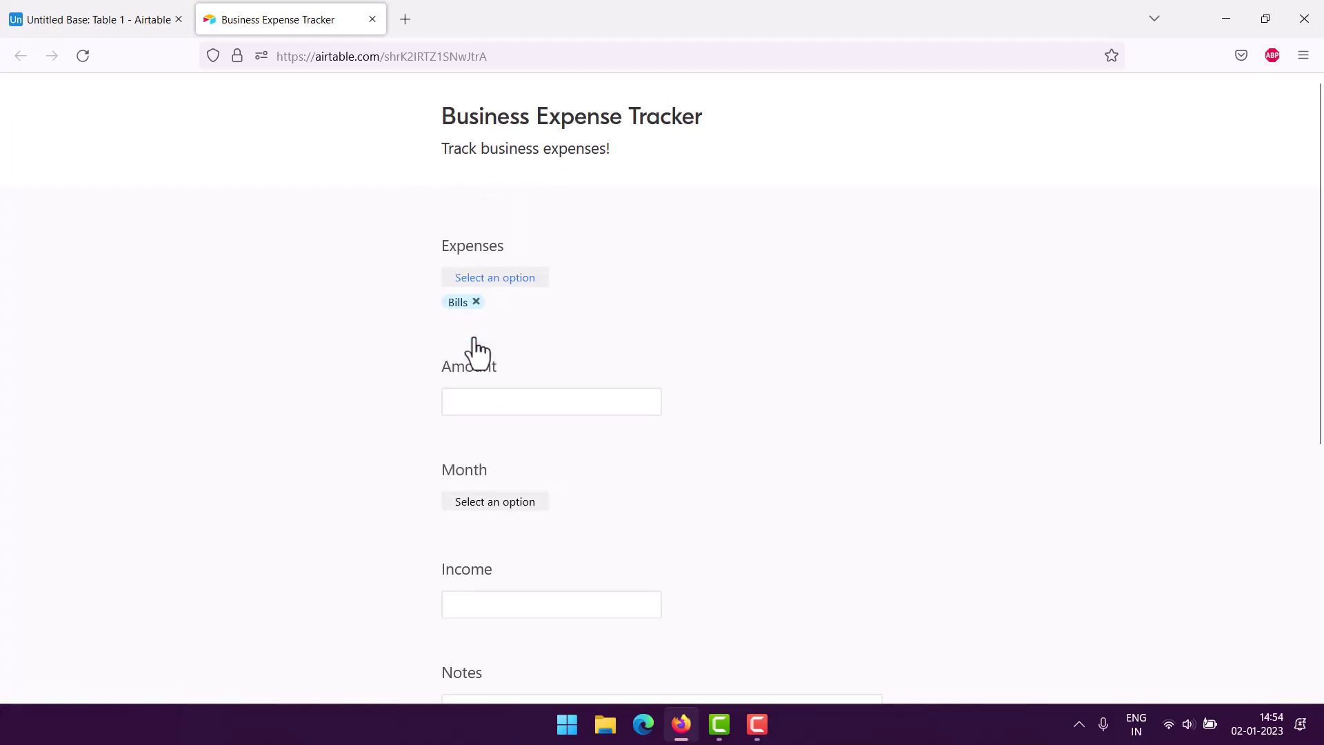
pyautogui.click(476, 400)
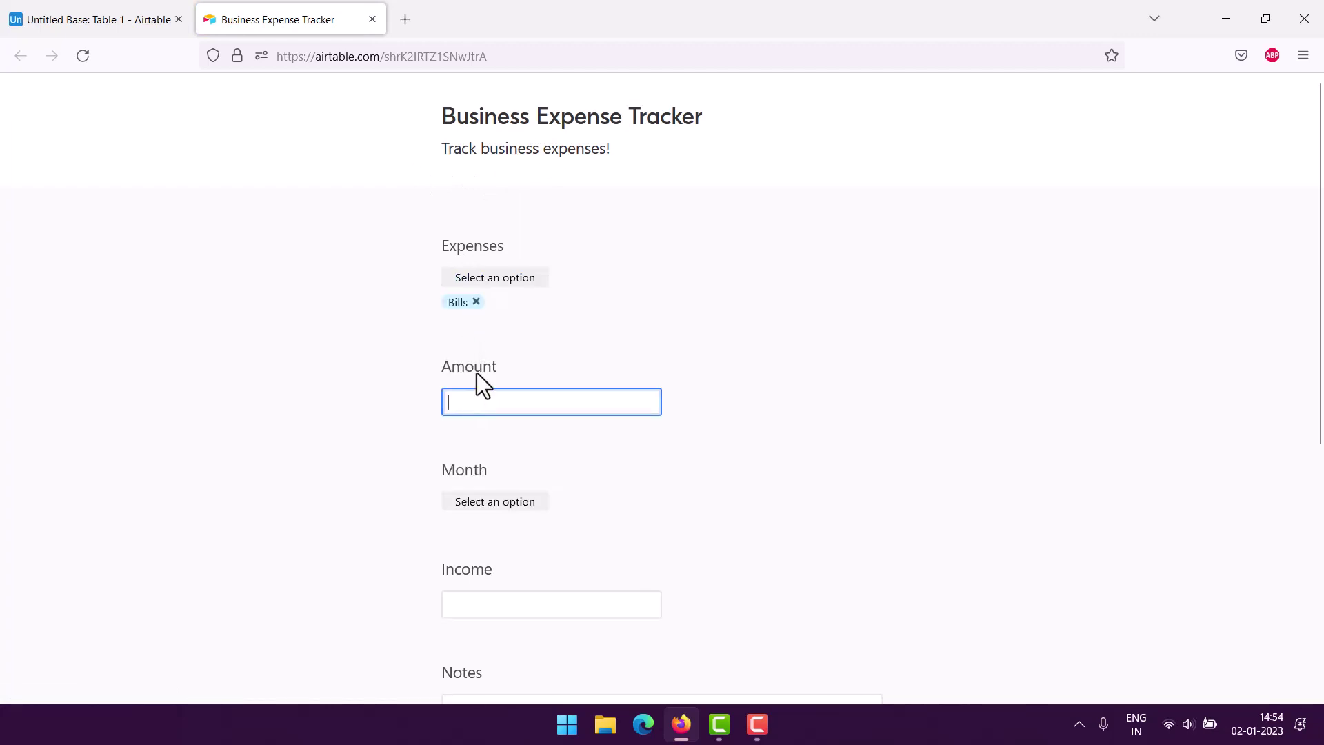
pyautogui.write('400.0000')
pyautogui.click(494, 502)
pyautogui.click(475, 321)
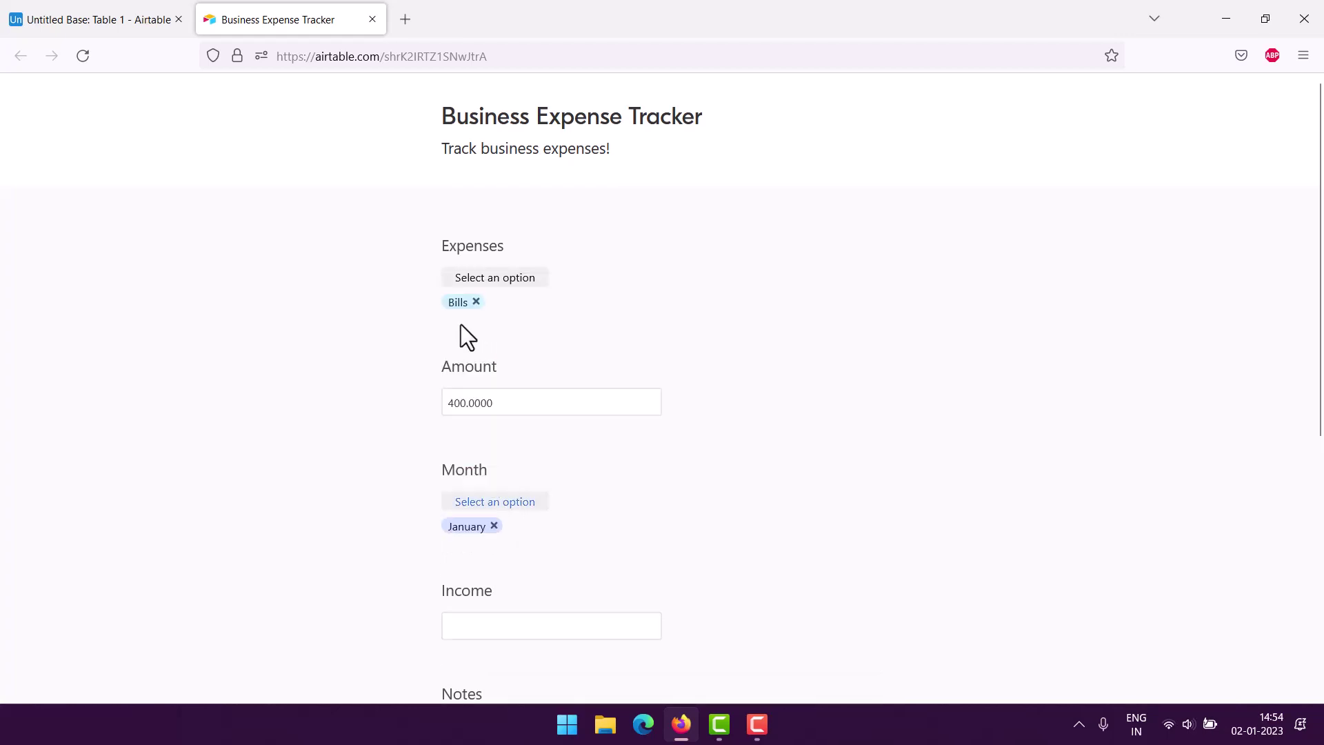
pyautogui.scroll(-4, 417, 345)
pyautogui.click(502, 356)
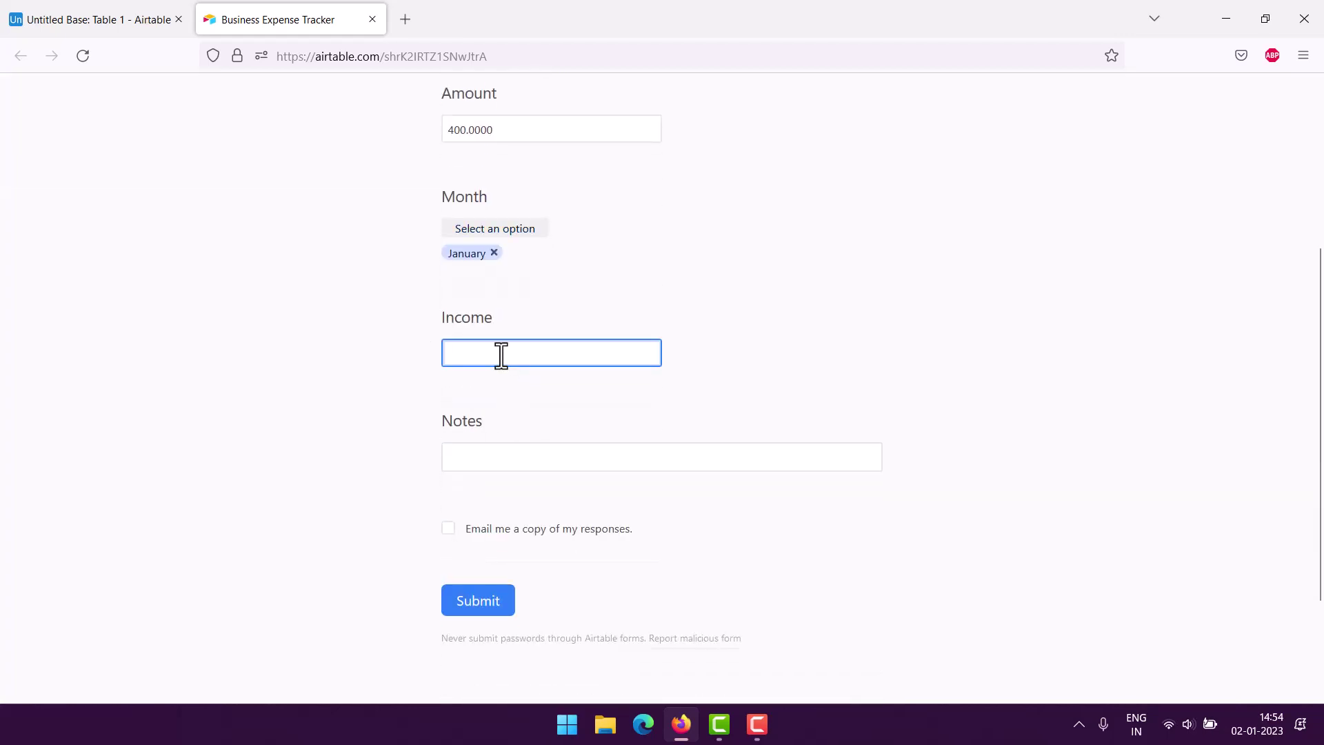
pyautogui.write('12000')
pyautogui.click(457, 454)
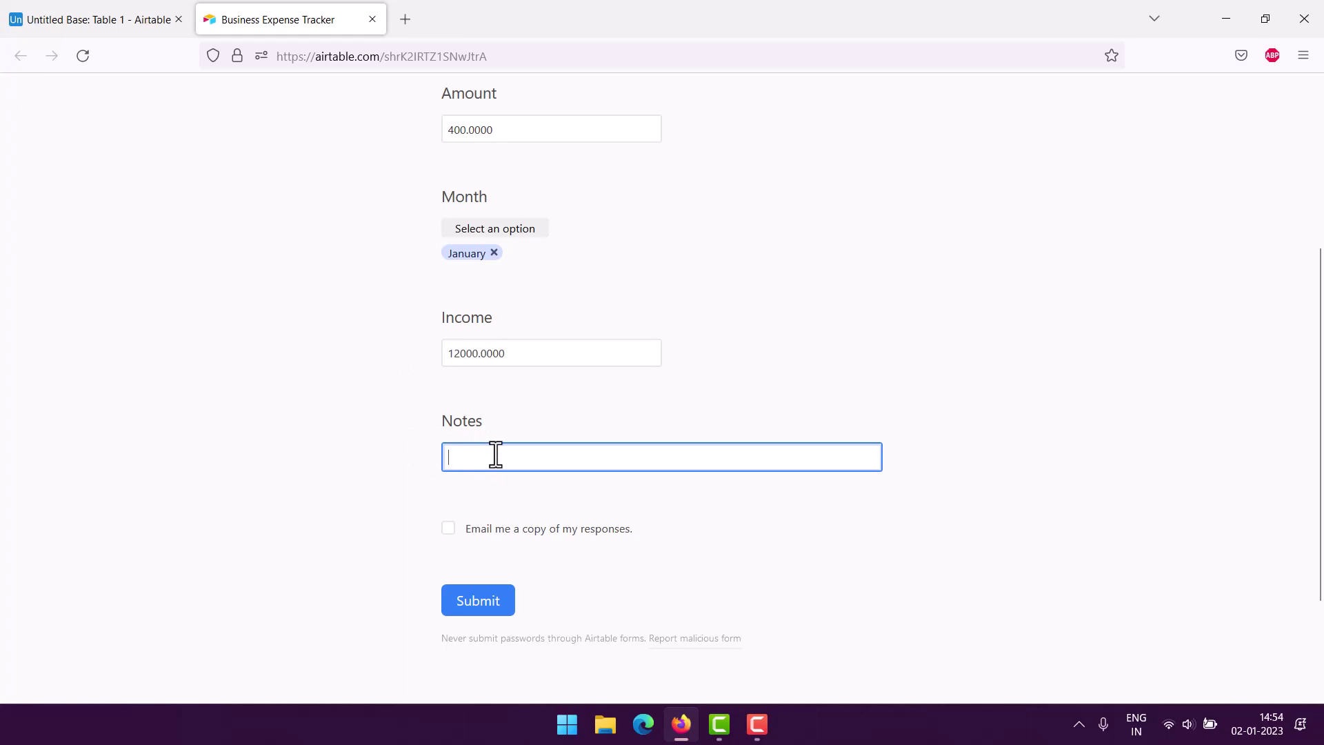
pyautogui.write('Monthly bills')
pyautogui.click(481, 607)
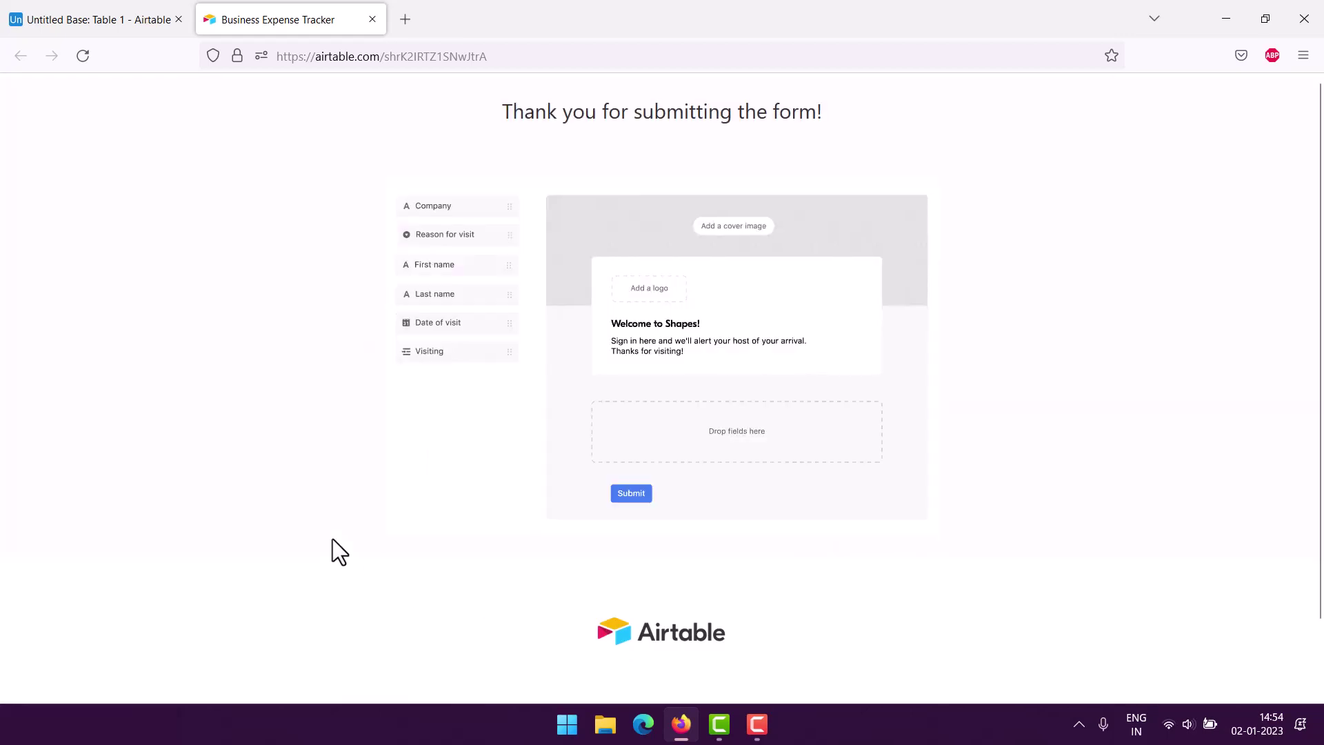
# Return to the Untitled Base tab and switch Table 1 to Grid view
pyautogui.click(113, 22)
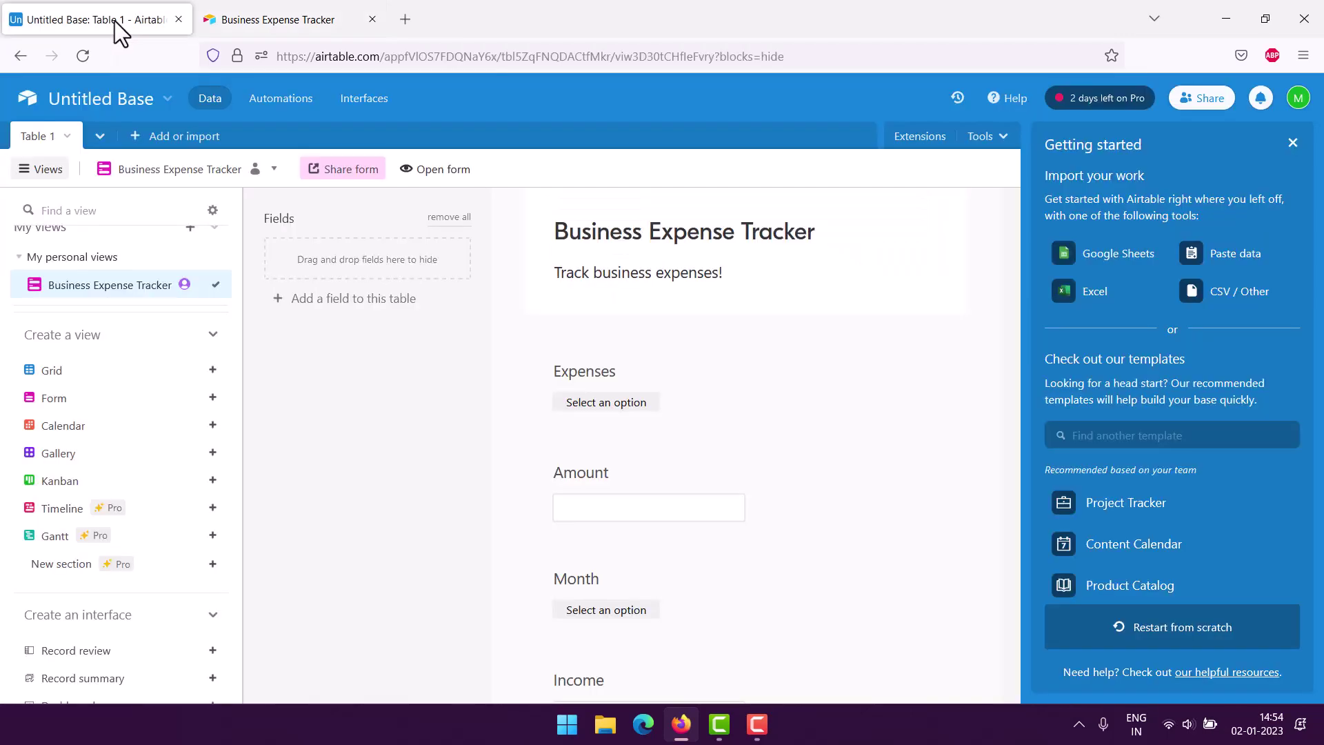
pyautogui.click(35, 169)
pyautogui.click(35, 170)
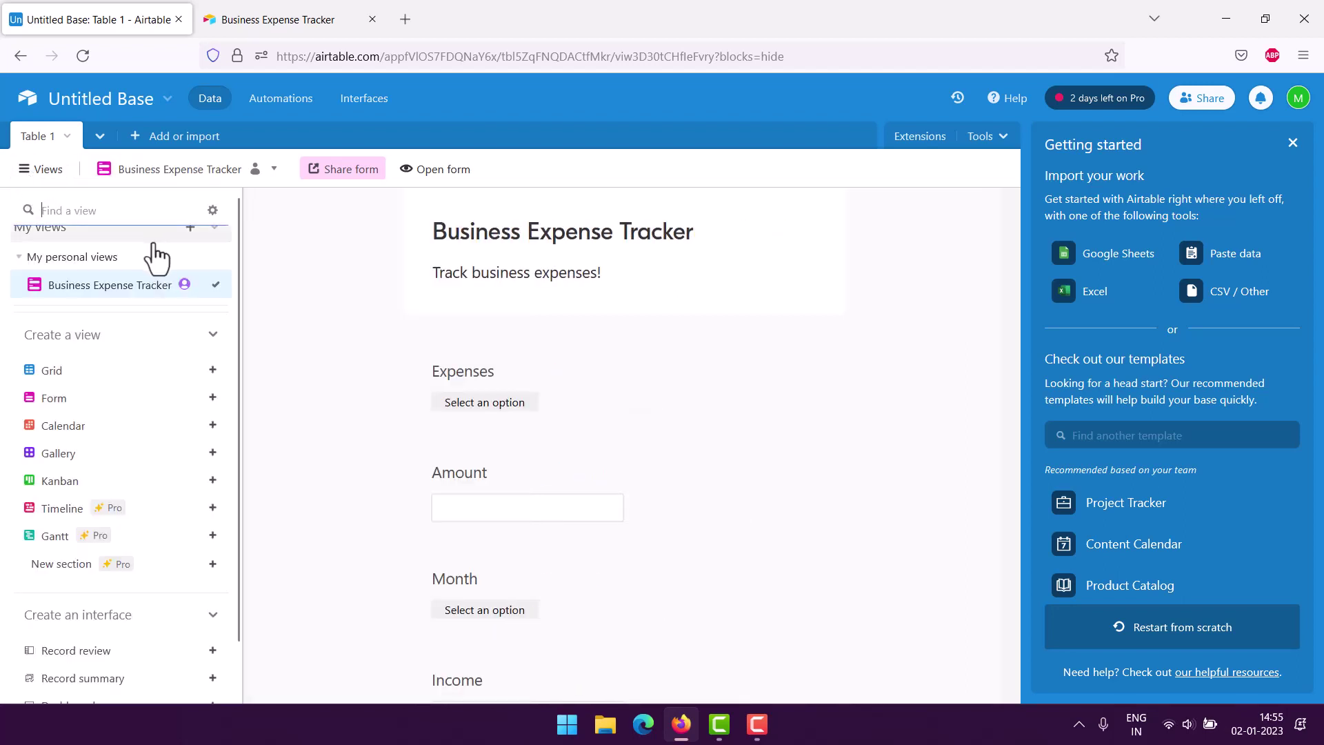
pyautogui.click(89, 311)
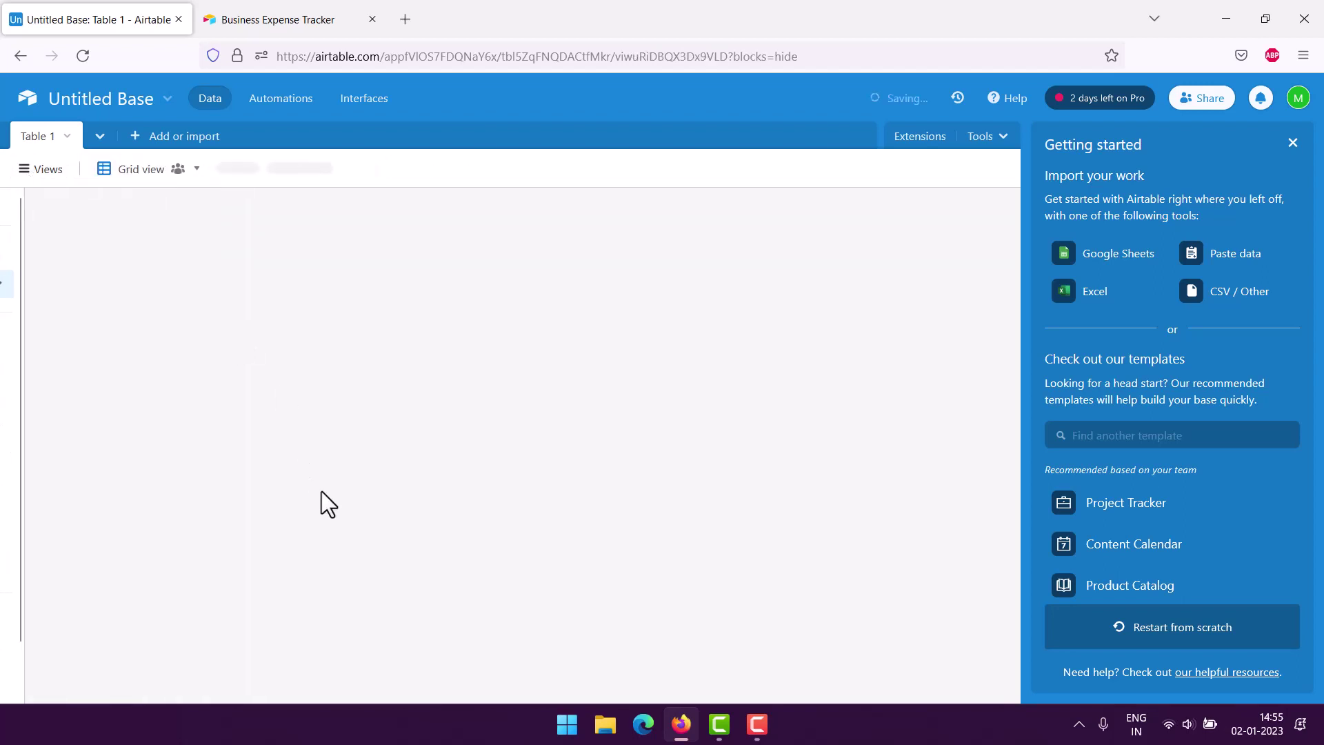